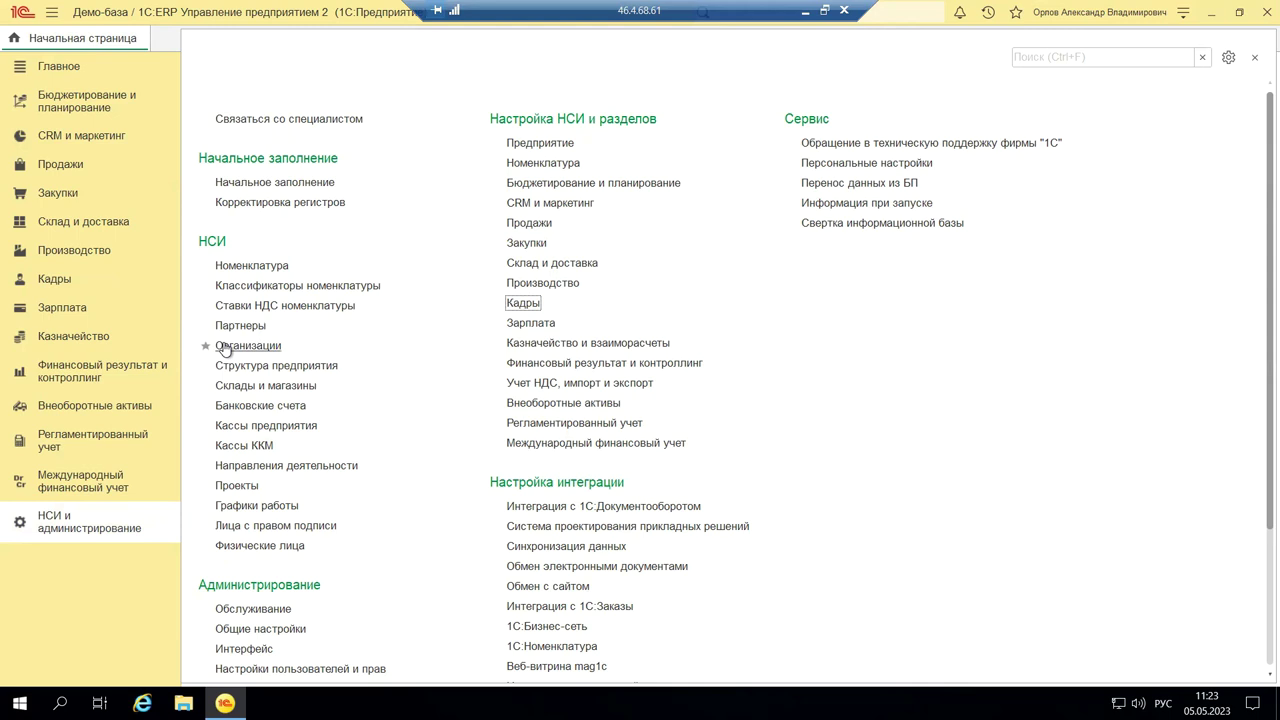
Step: Open the organization Андромеда Плюс and review its registration data, accounting policy and taxes, and payroll and HR settings
left_click(224, 345)
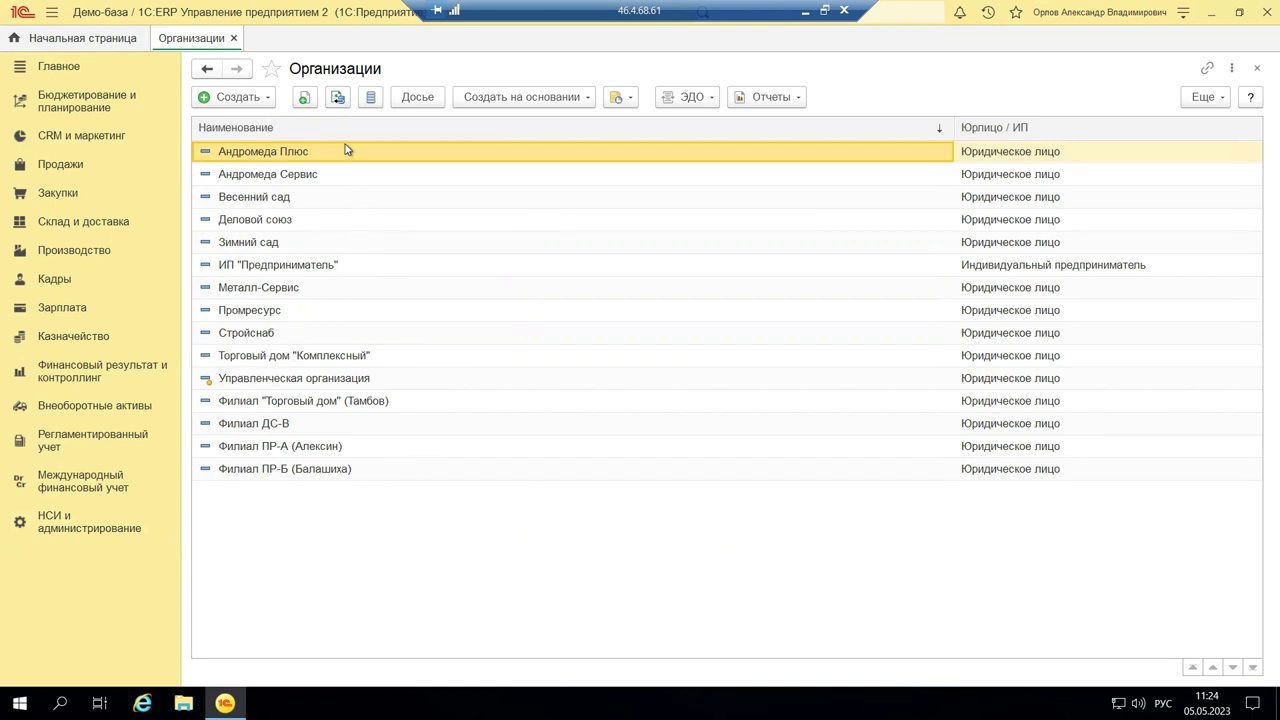
double_click(279, 153)
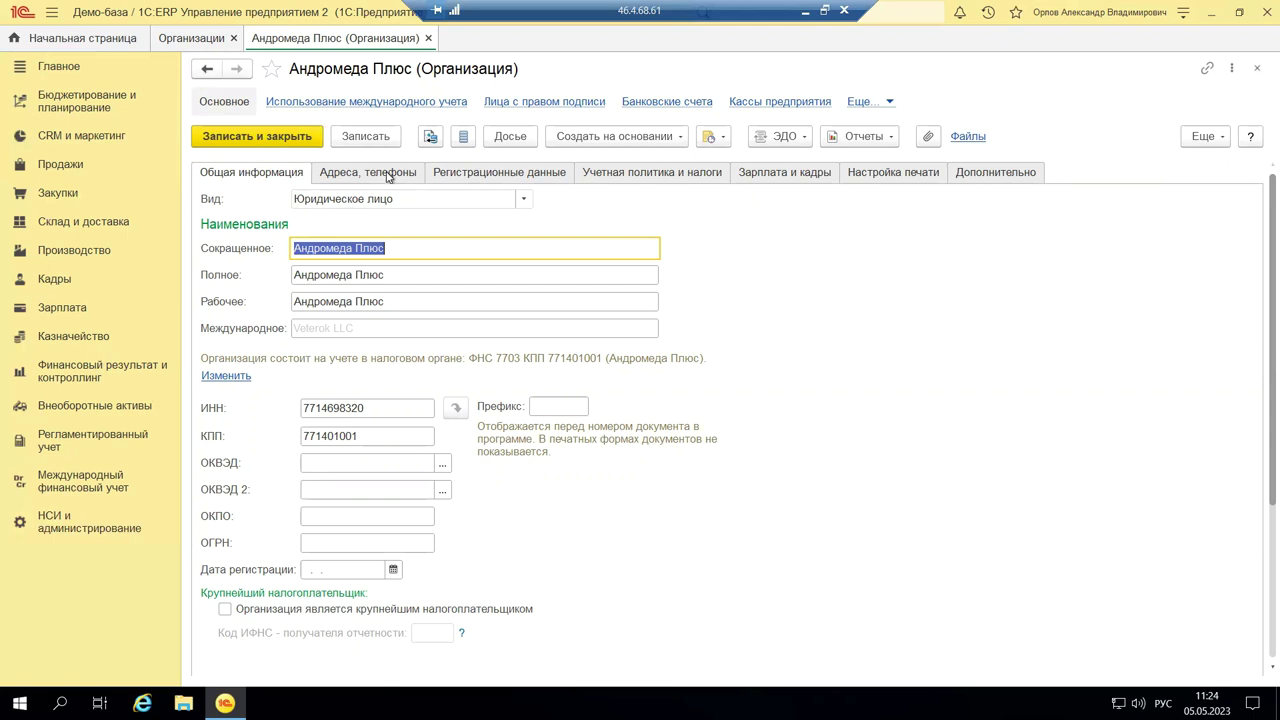
left_click(467, 176)
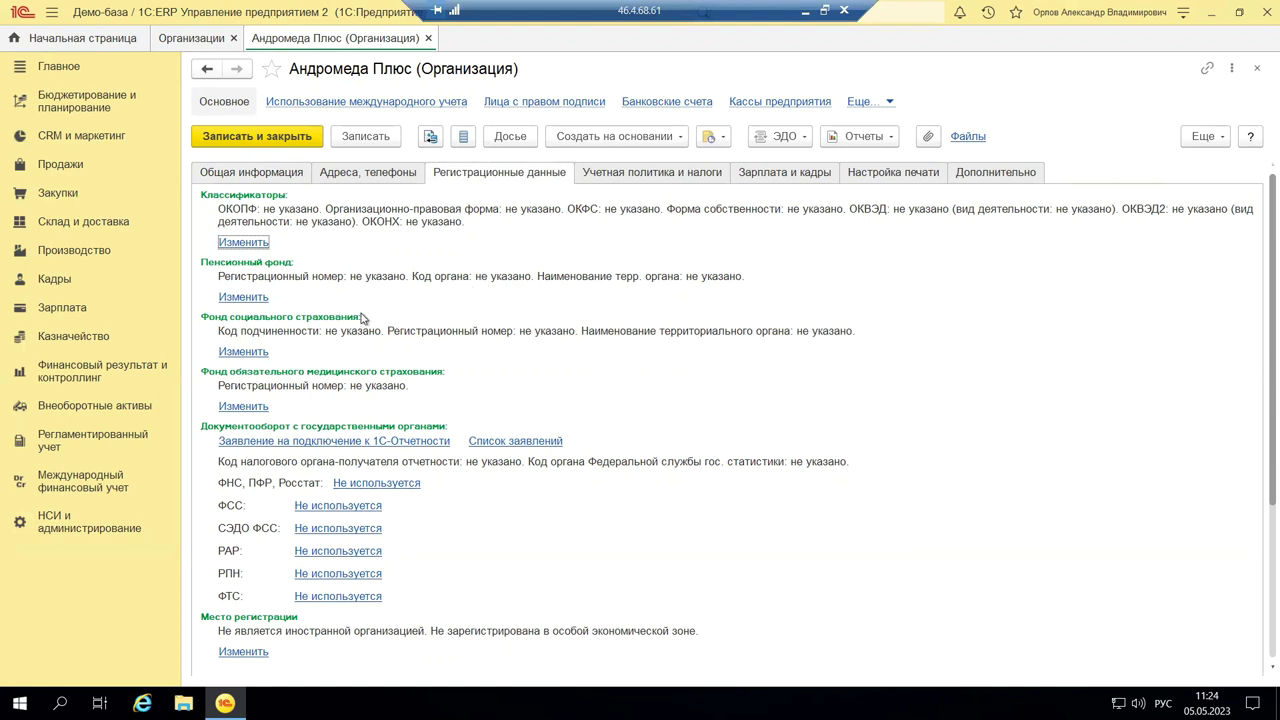
left_click(640, 175)
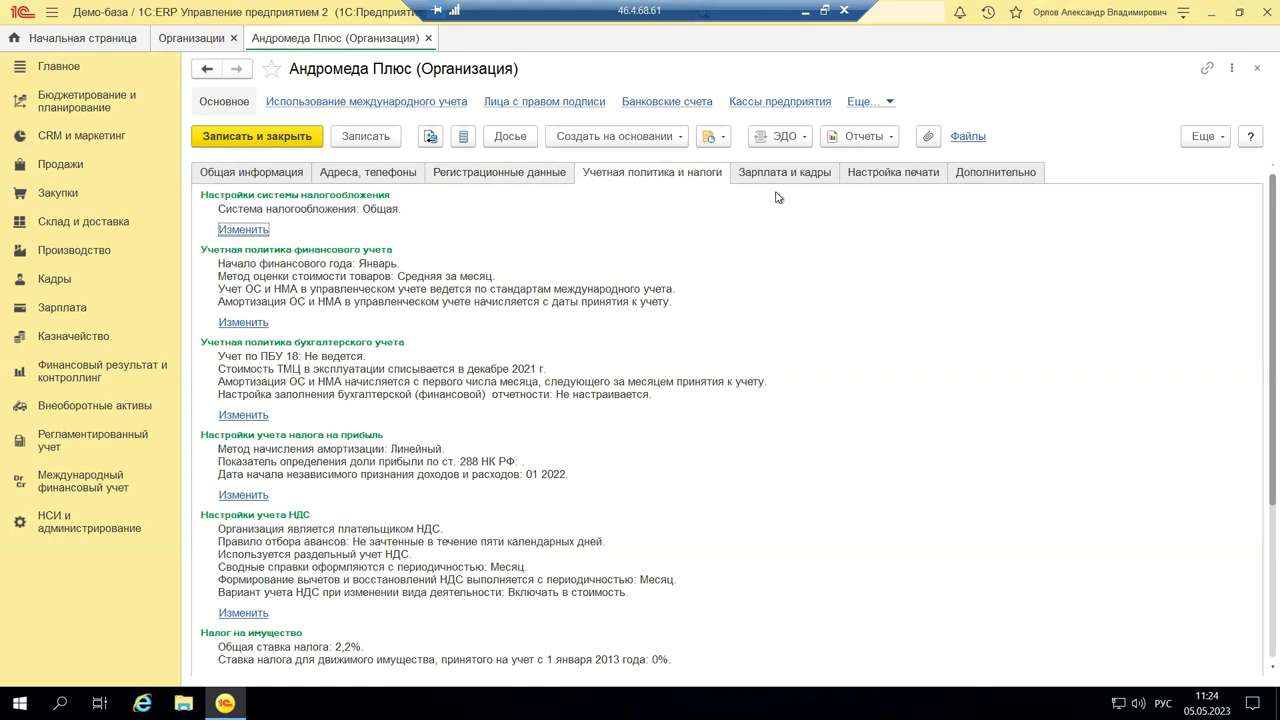
left_click(795, 180)
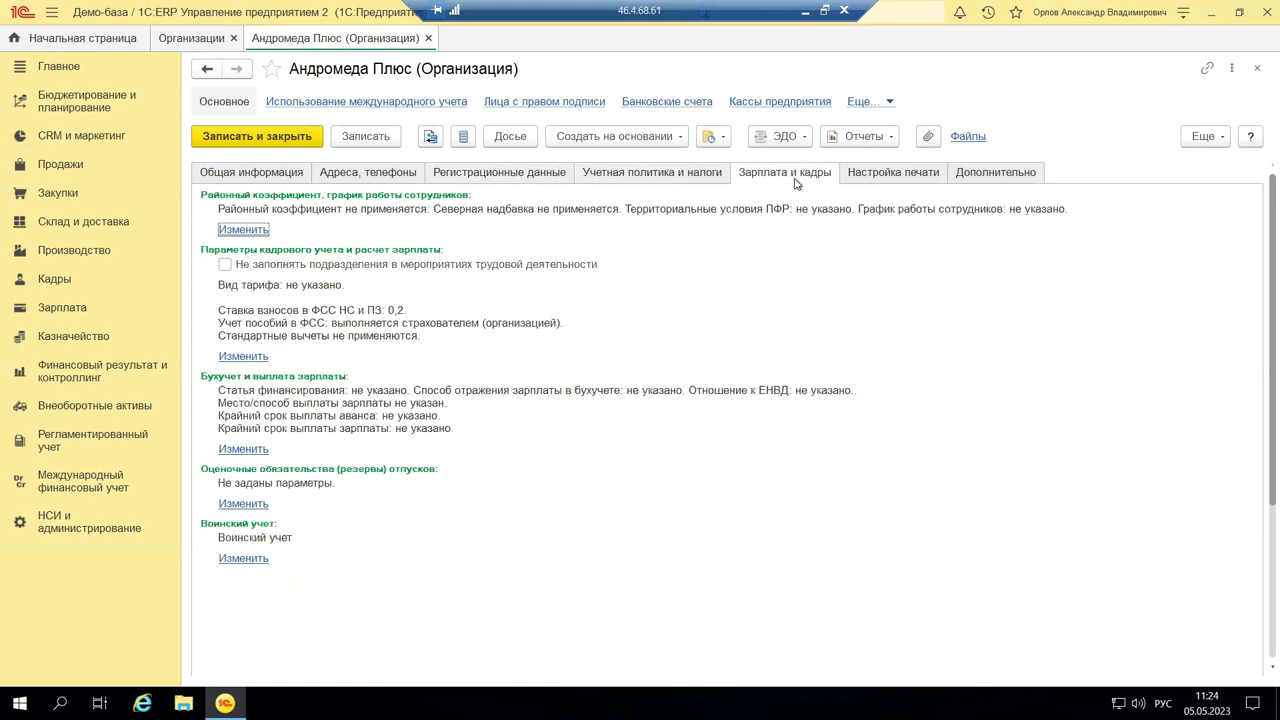
Step: Review the taxation system settings of Андромеда Плюс and leave them without saving
left_click(646, 177)
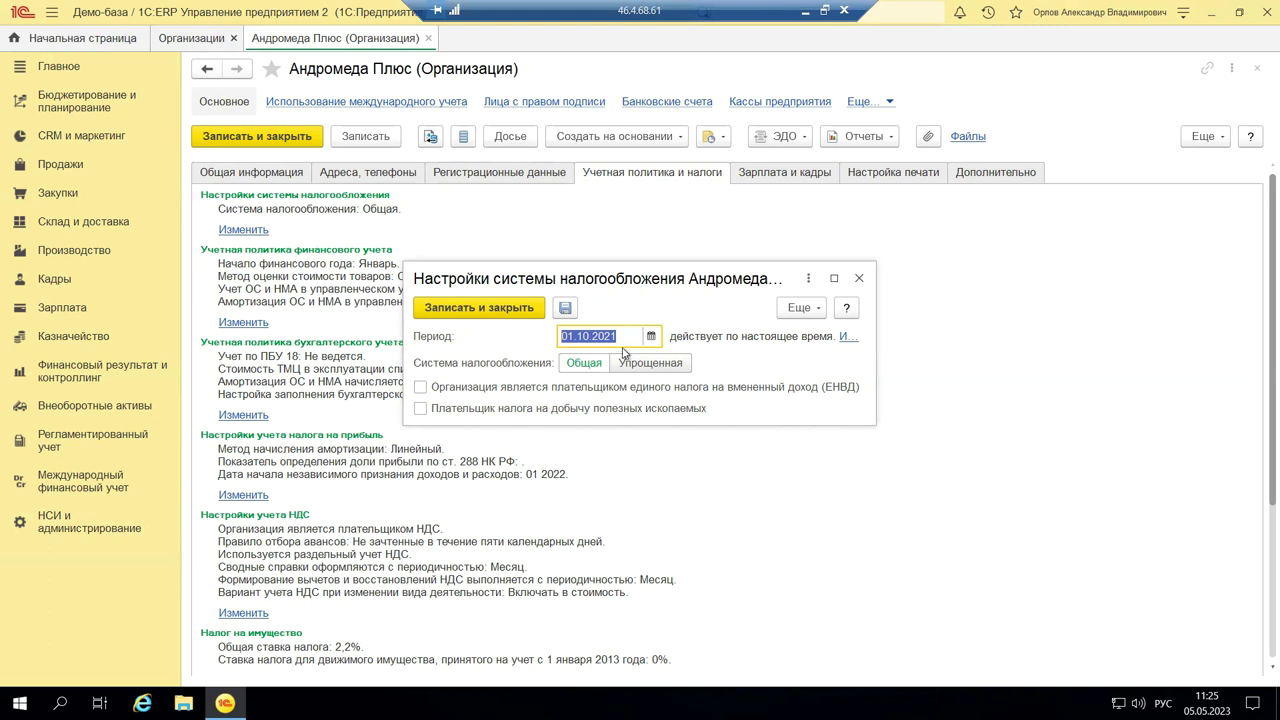
left_click(859, 278)
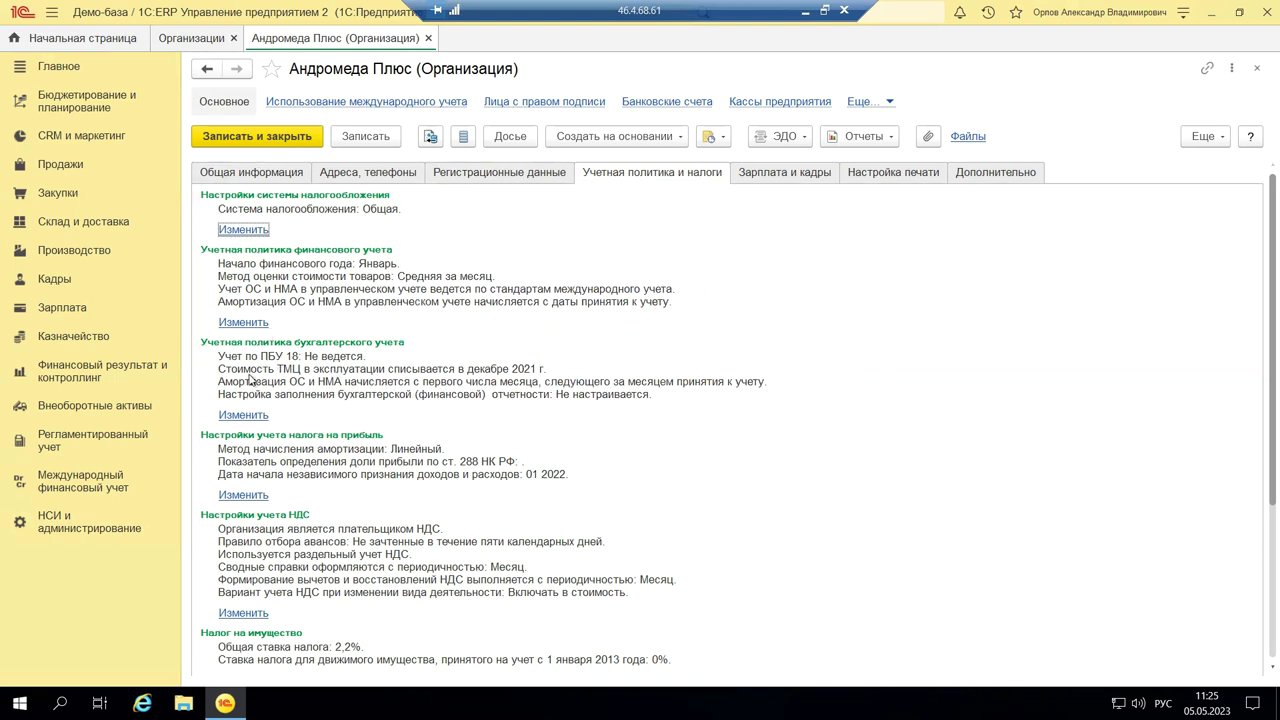
Step: Examine the ПБУ 18 options and the intangible assets, inventory and settlements sections of the organization's bookkeeping accounting policy
left_click(246, 416)
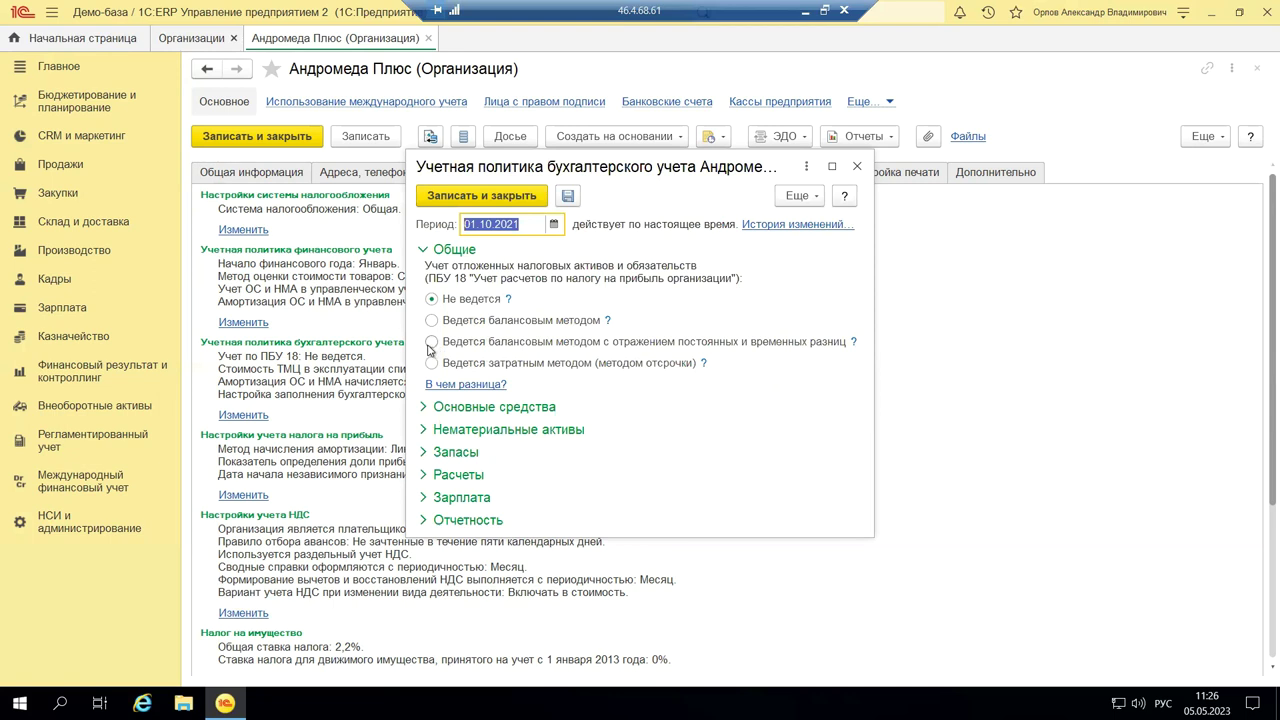
left_click(853, 343)
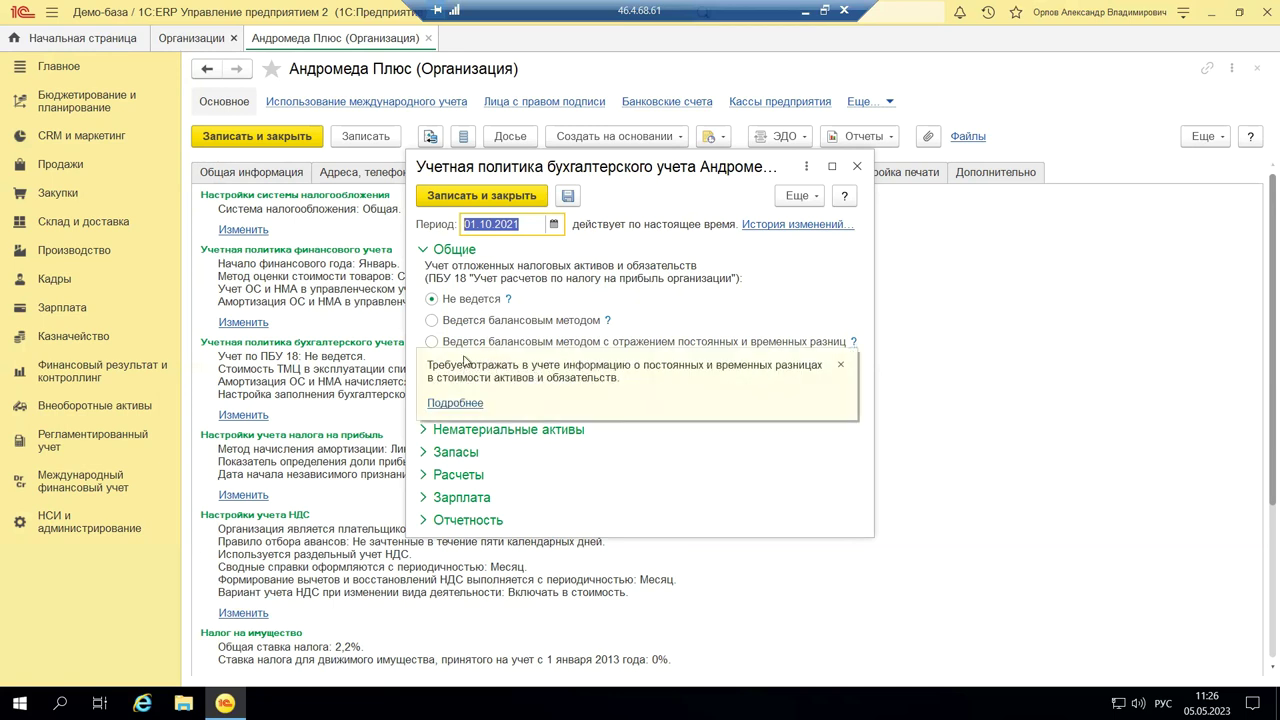
left_click(519, 432)
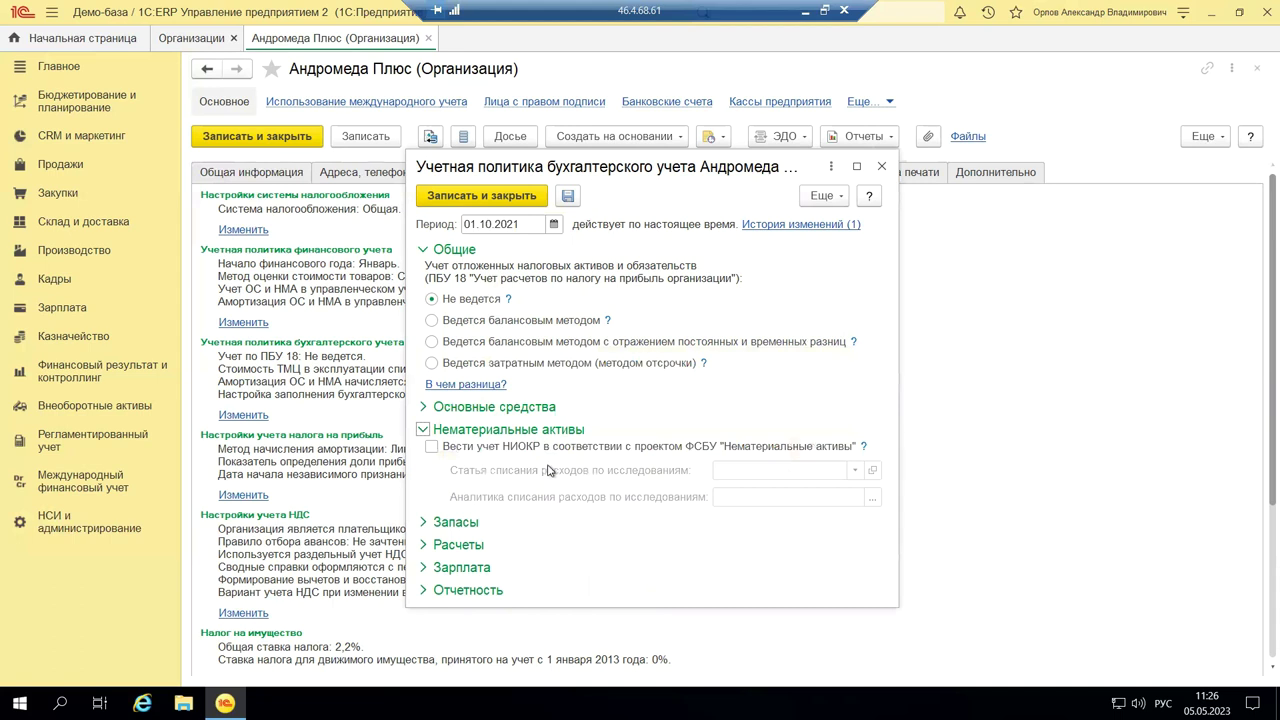
left_click(496, 193)
left_click(455, 522)
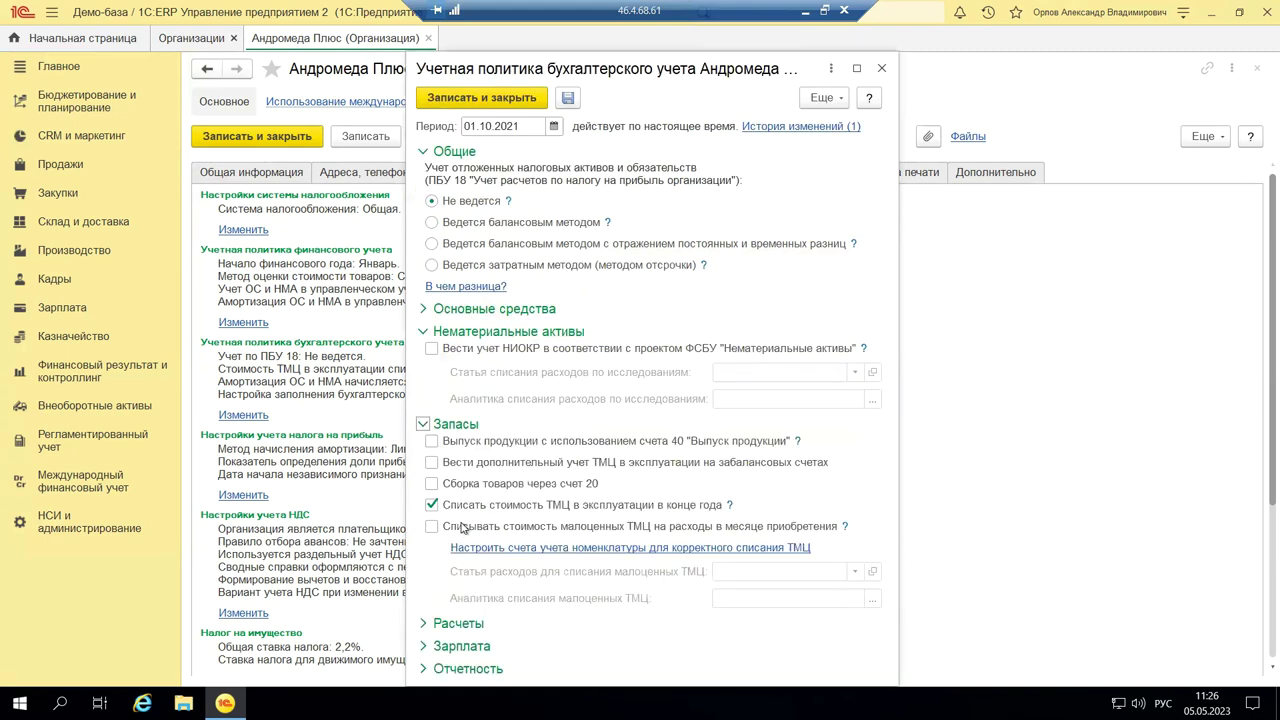
left_click(465, 626)
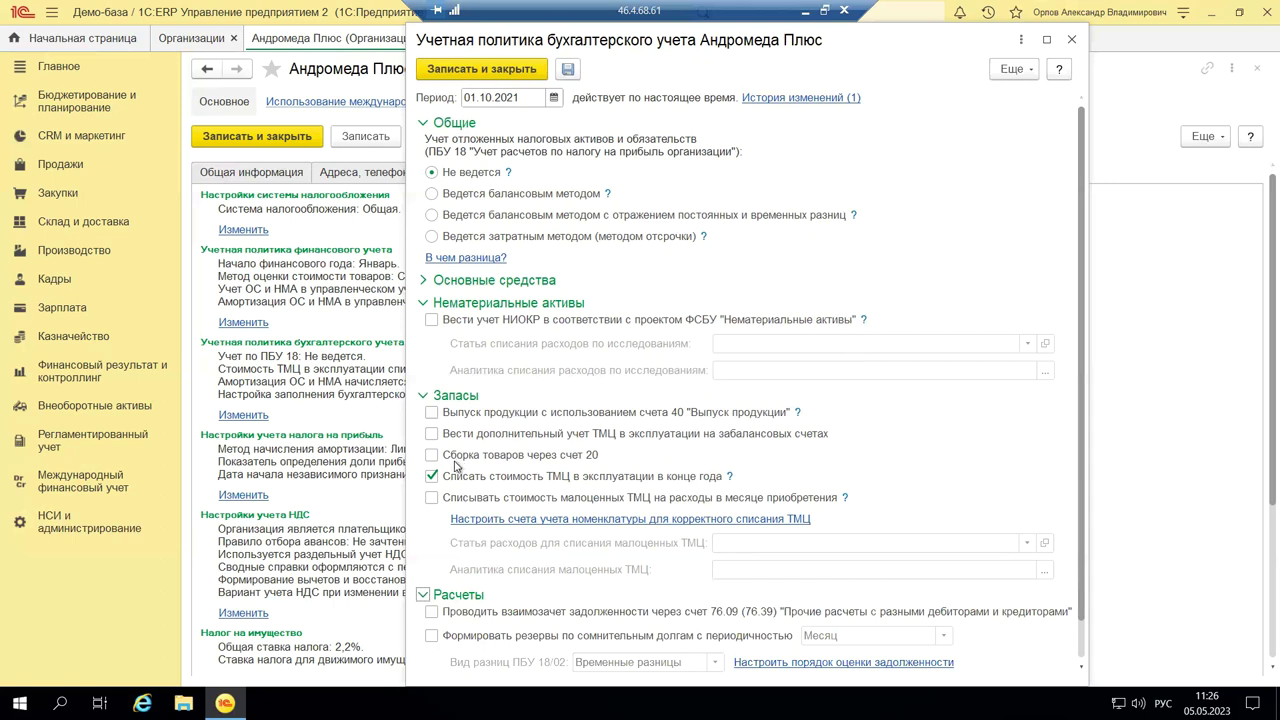
scroll(650, 570, "down", 1)
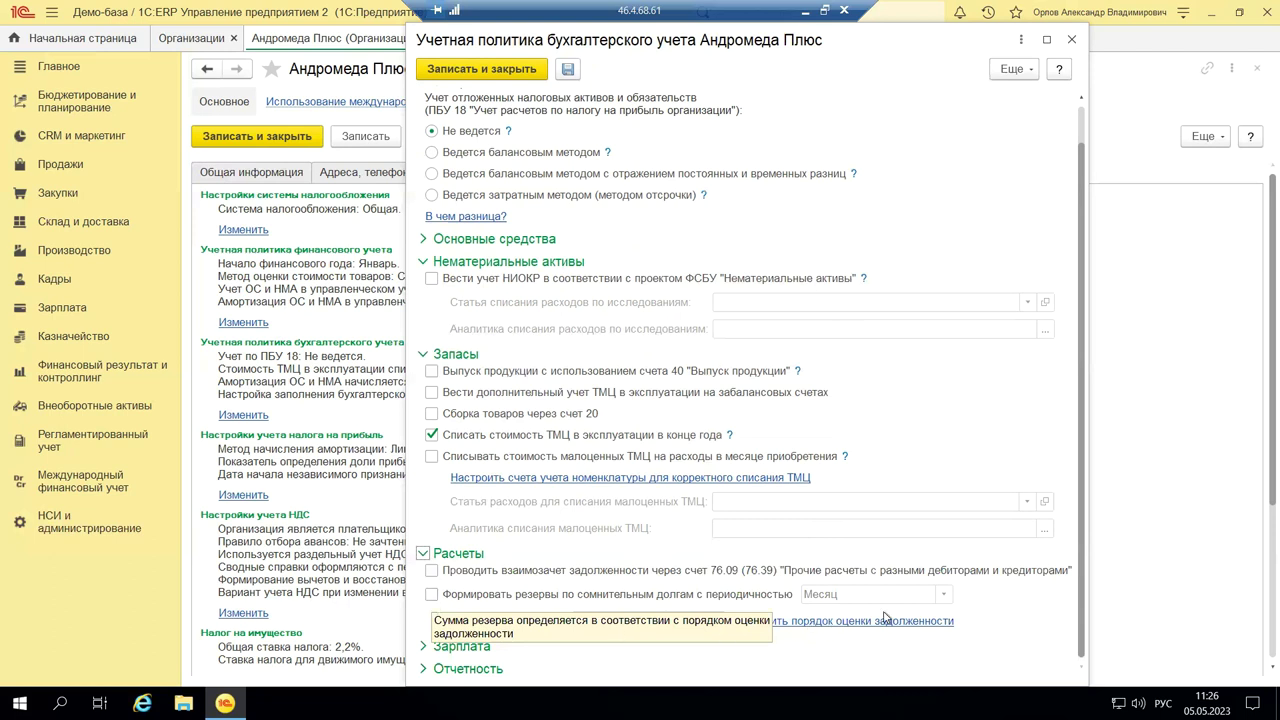
Step: Check the available options for filling in the accounting reports in the Отчетность section, and close the bookkeeping policy without changes
left_click(457, 676)
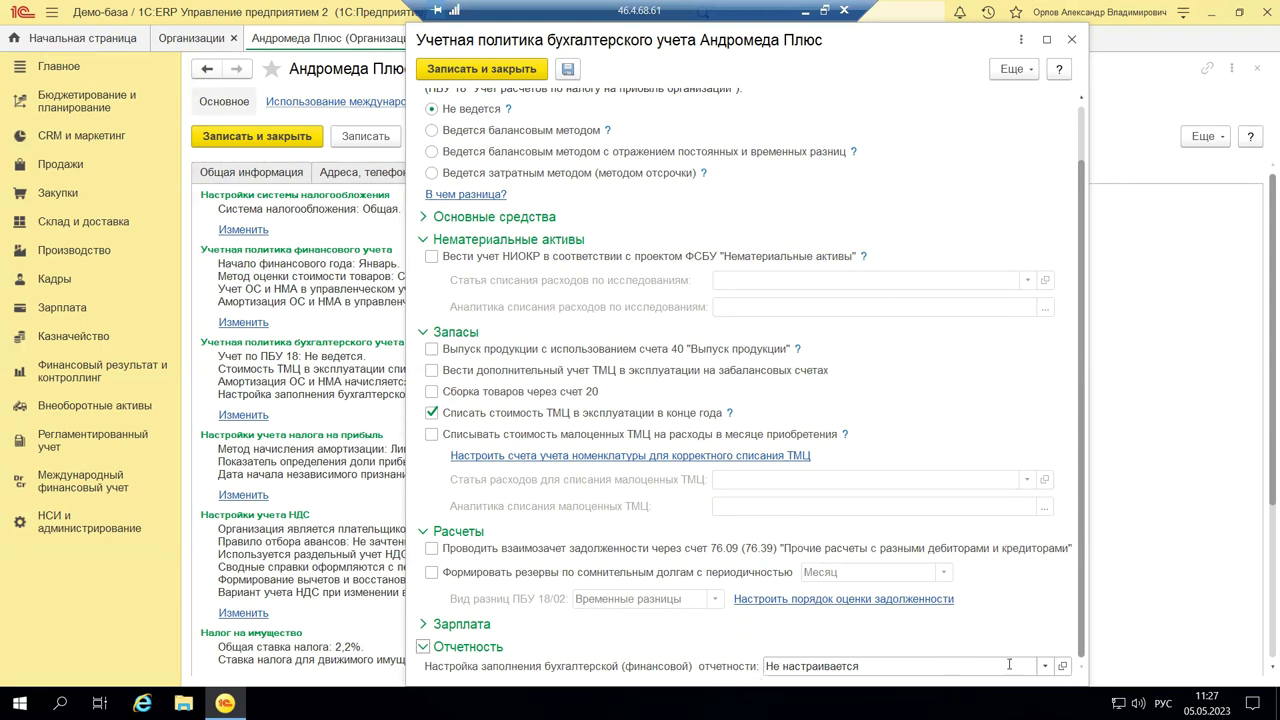
left_click(1044, 666)
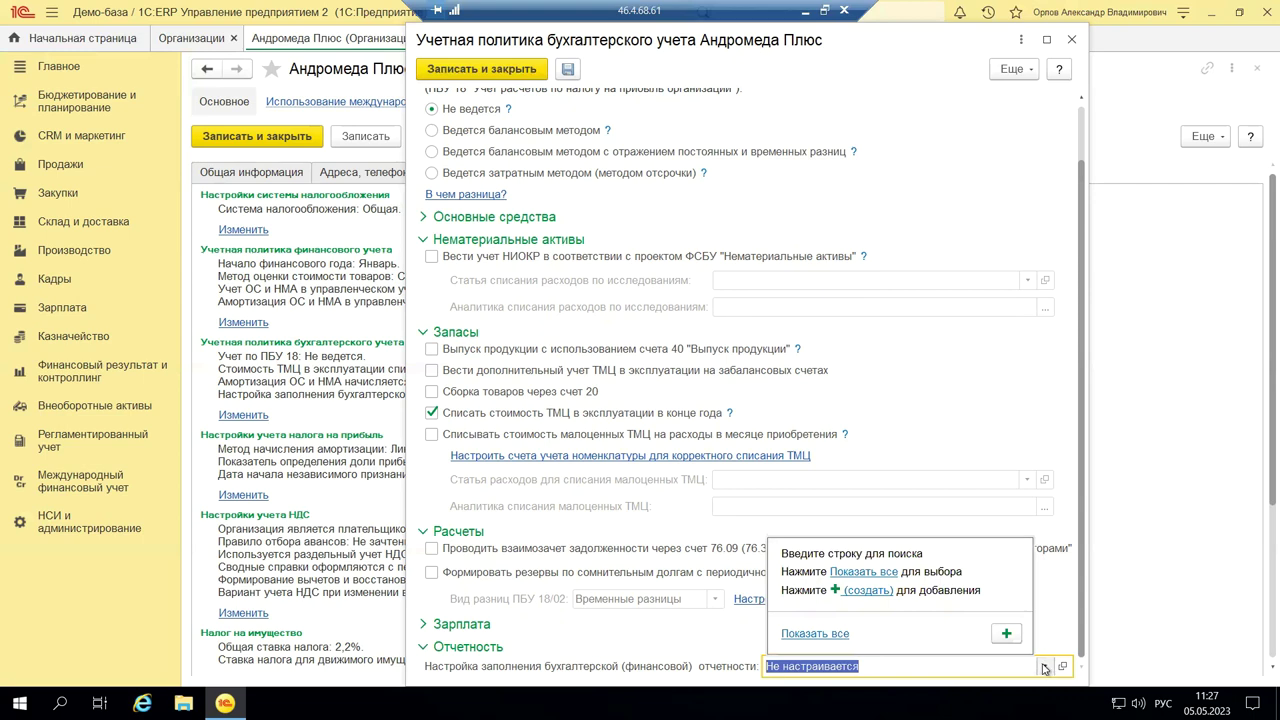
left_click(874, 573)
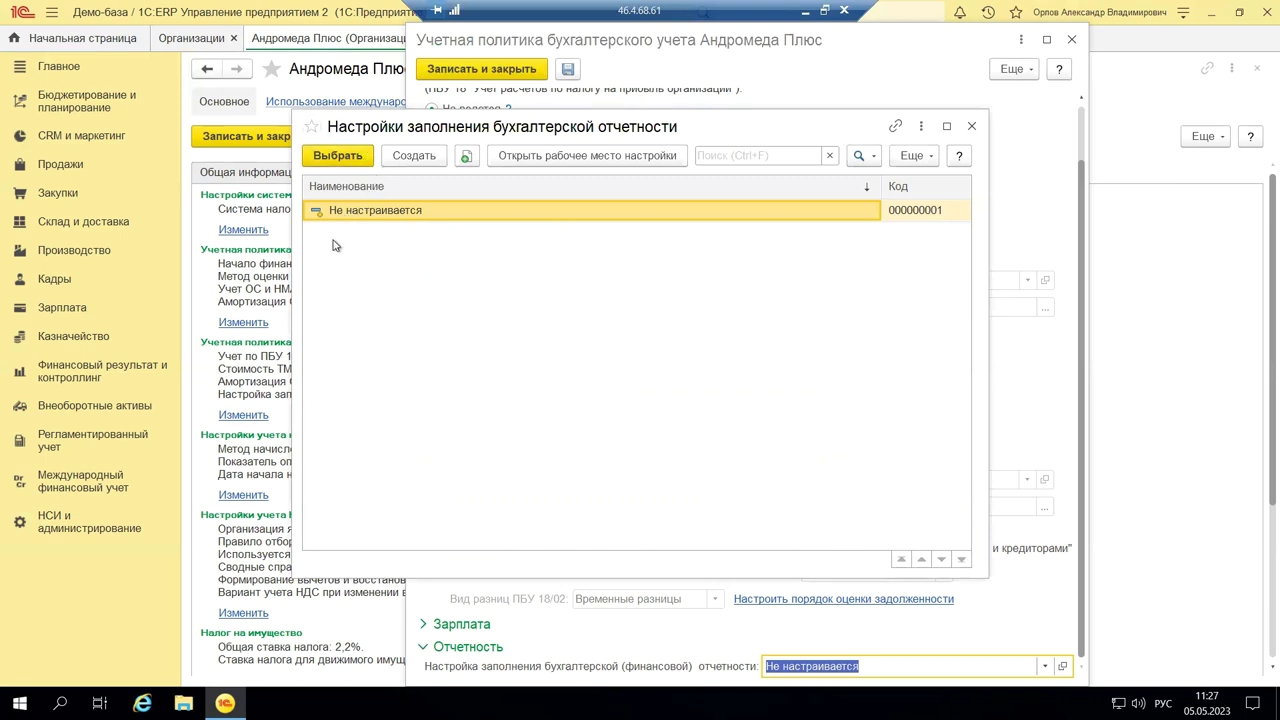
left_click(970, 127)
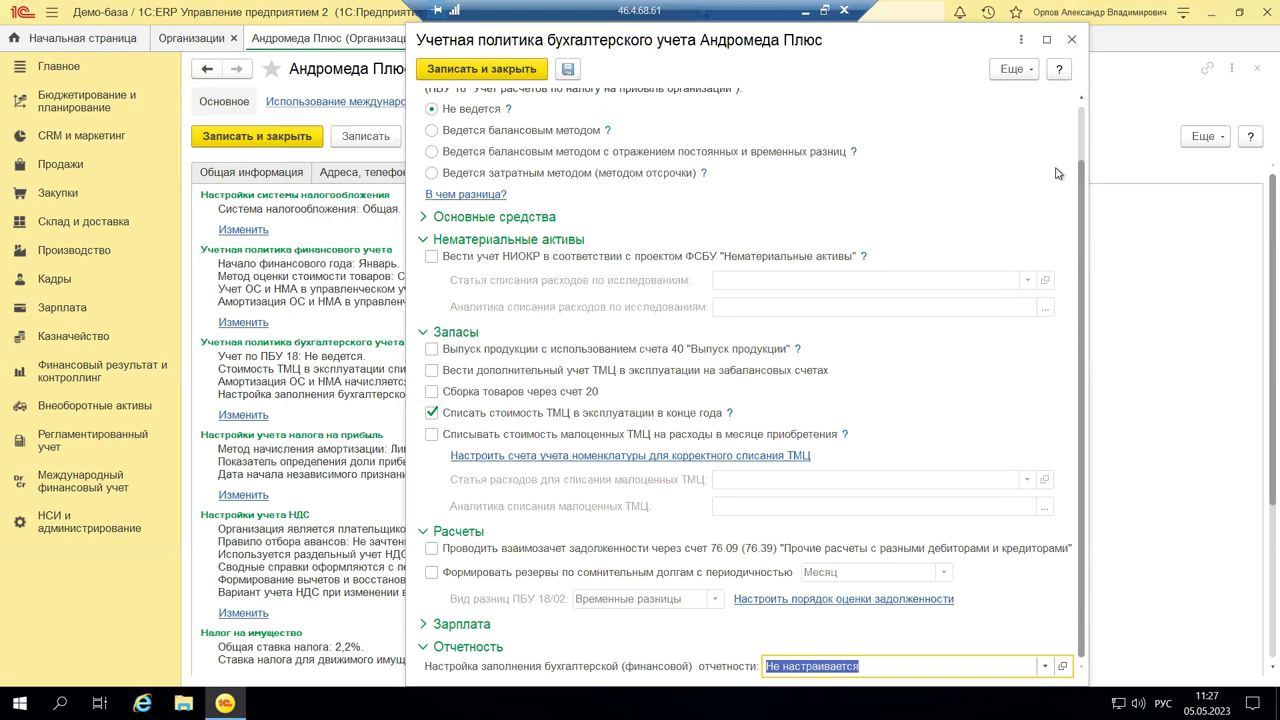
scroll(1024, 230, "up", 2)
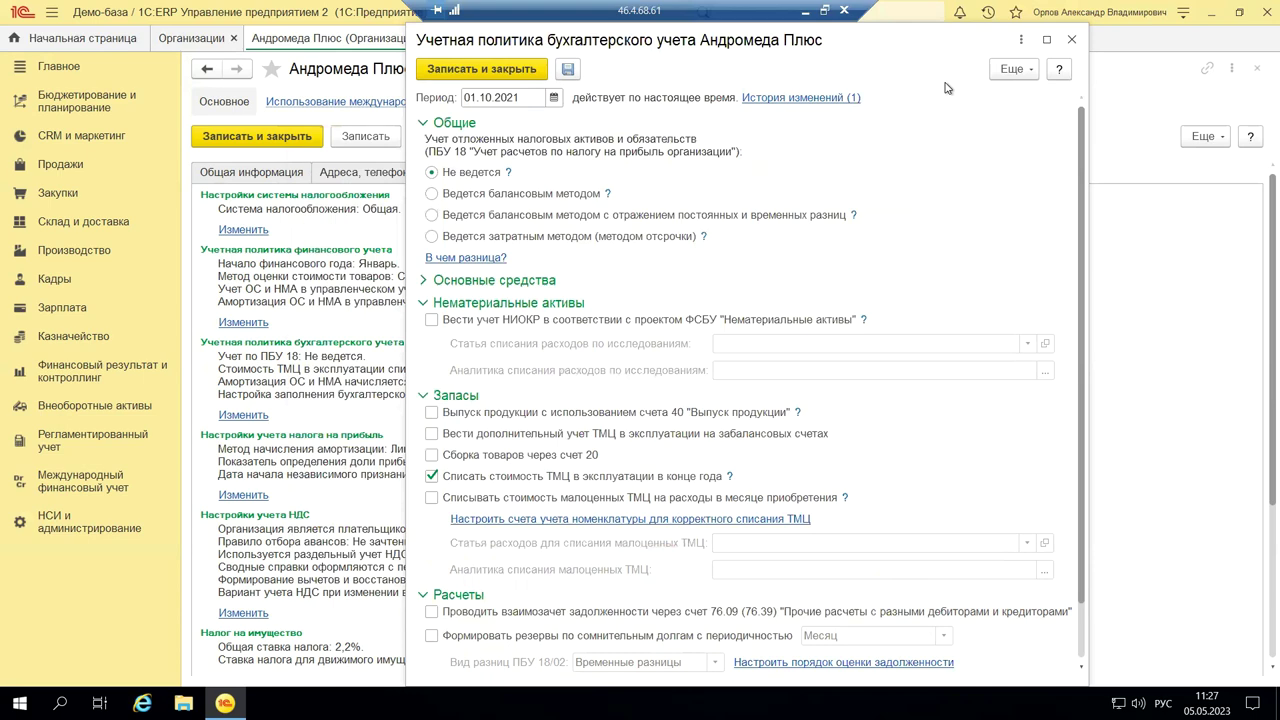
left_click(1071, 45)
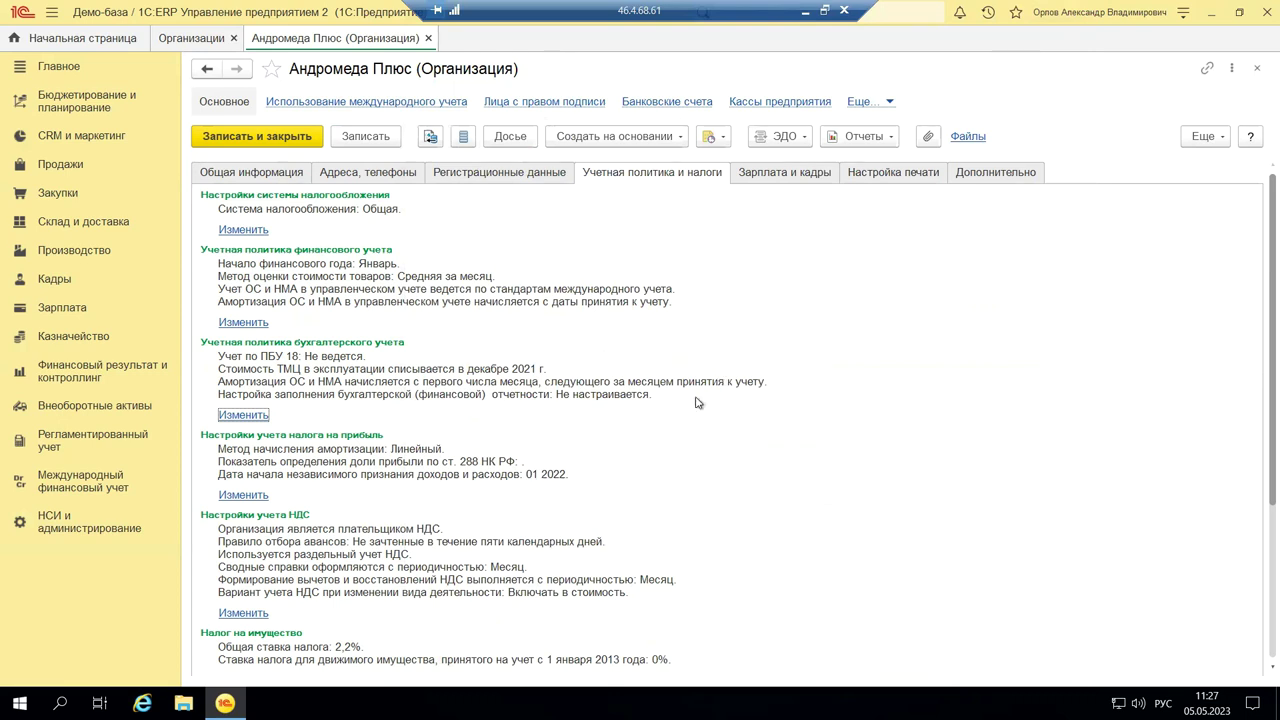
Step: View the territorial conditions and employee work schedule settings in the organization's payroll and HR data, and close them unchanged
left_click(760, 184)
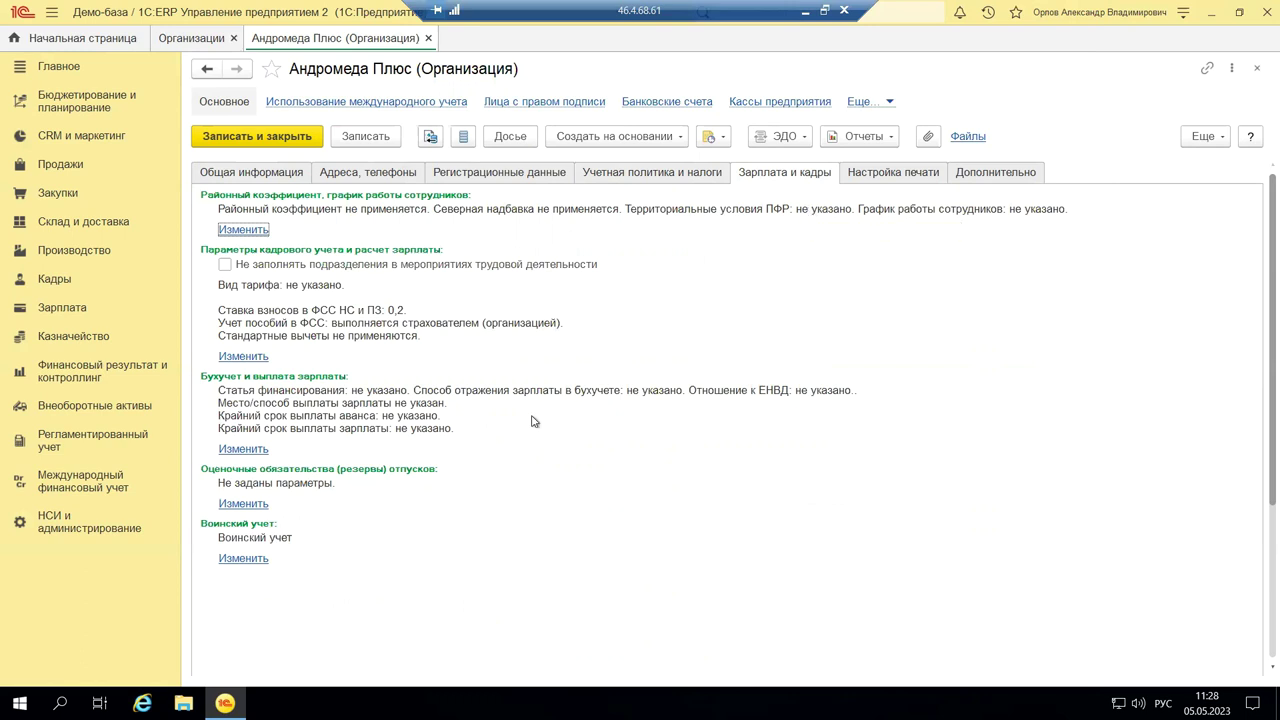
left_click(256, 233)
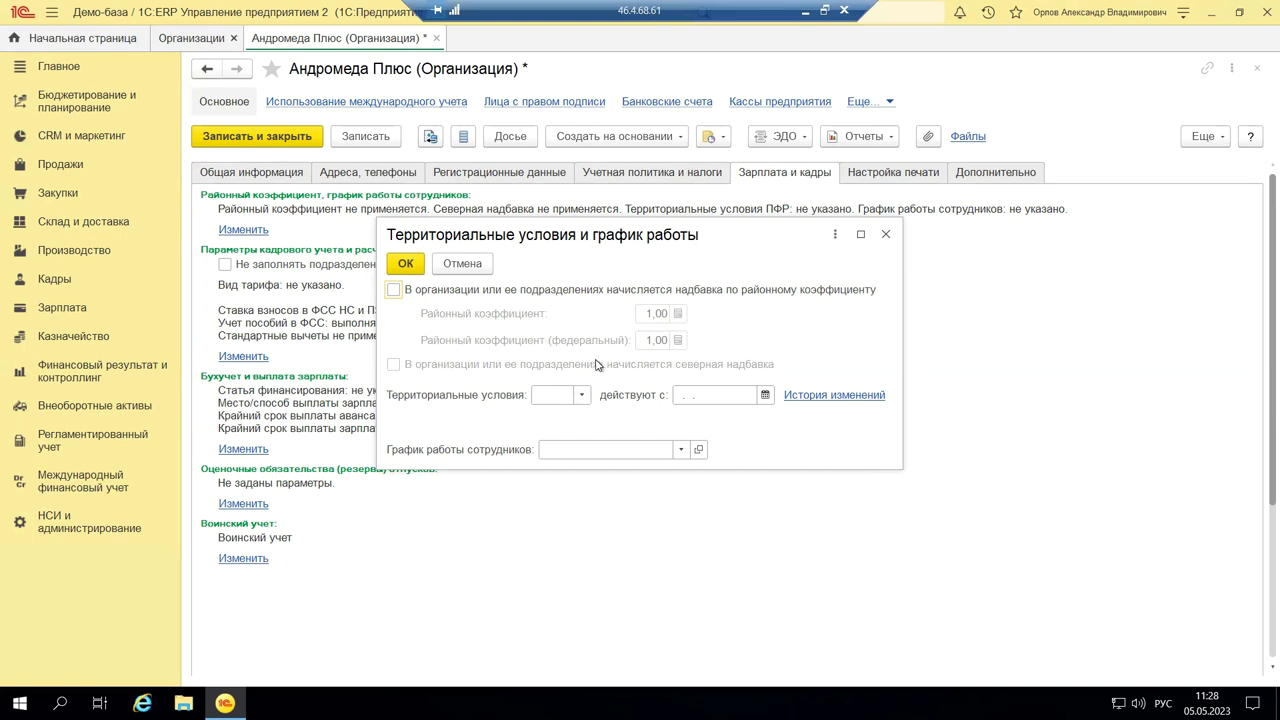
left_click(886, 236)
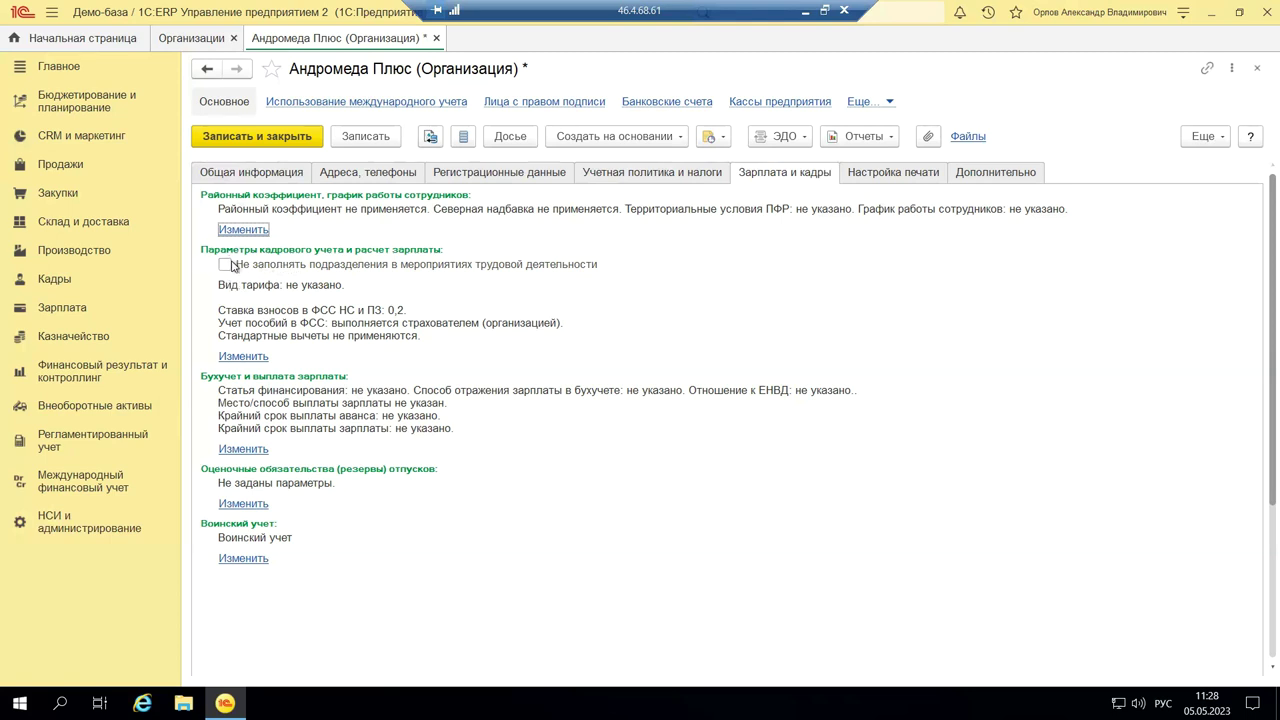
Step: Review the insurance contributions, НДФЛ and payroll calculation settings in the HR accounting and payroll parameters, and close them unchanged
left_click(243, 360)
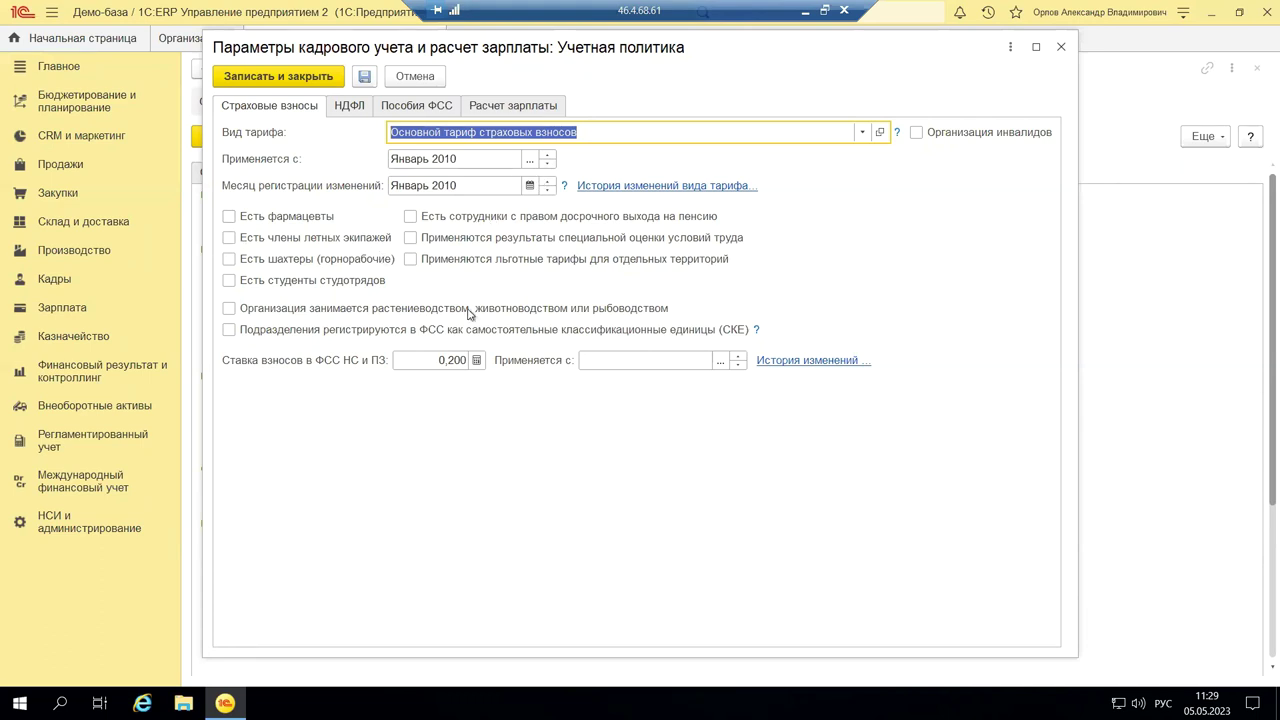
left_click(433, 358)
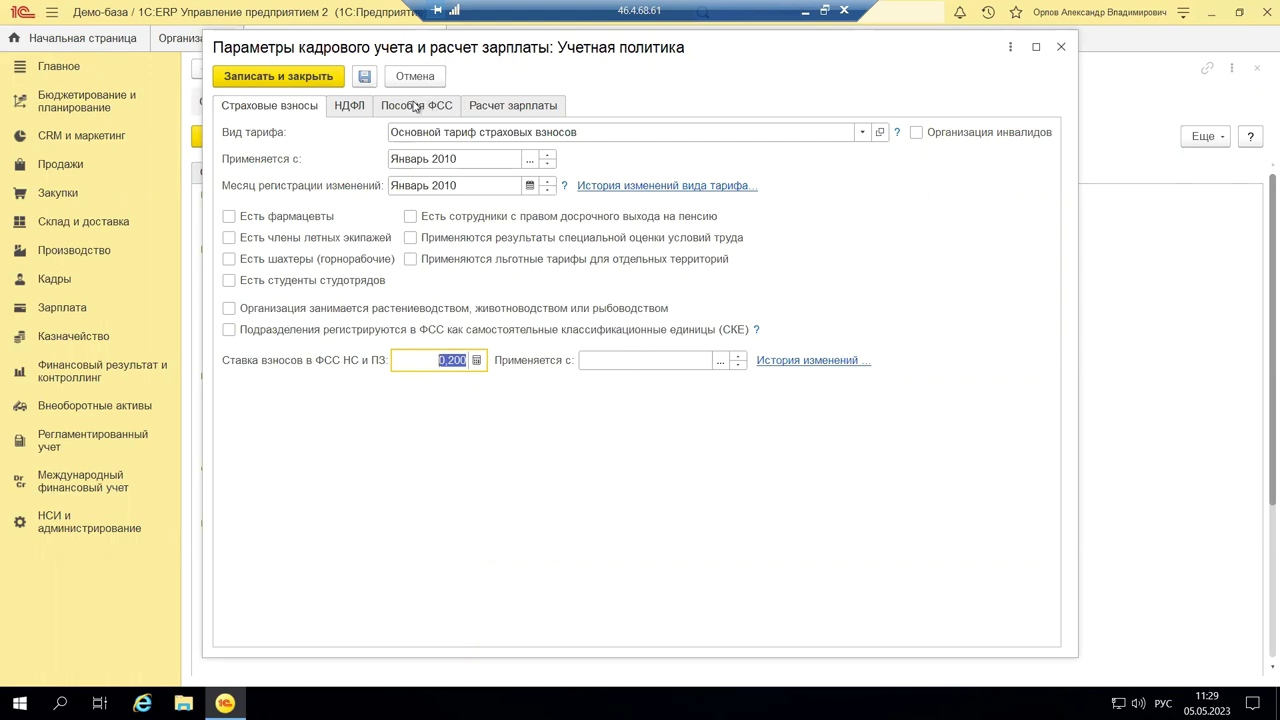
left_click(350, 106)
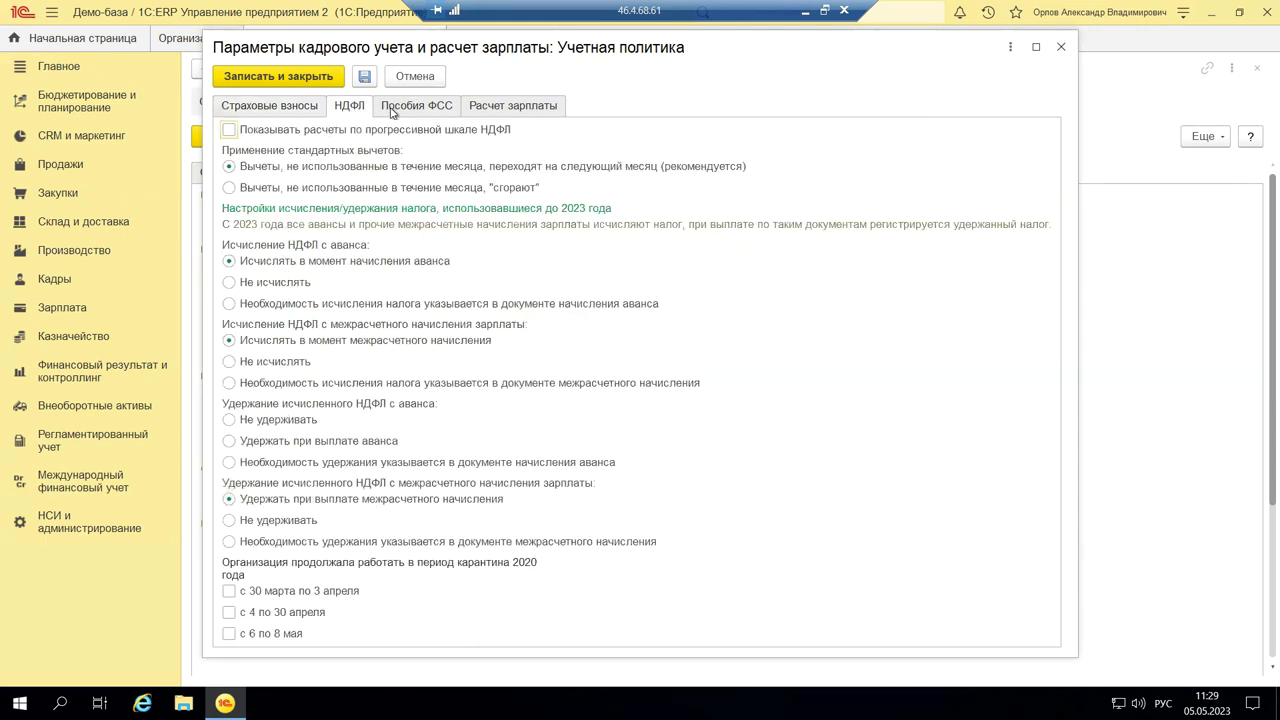
left_click(511, 110)
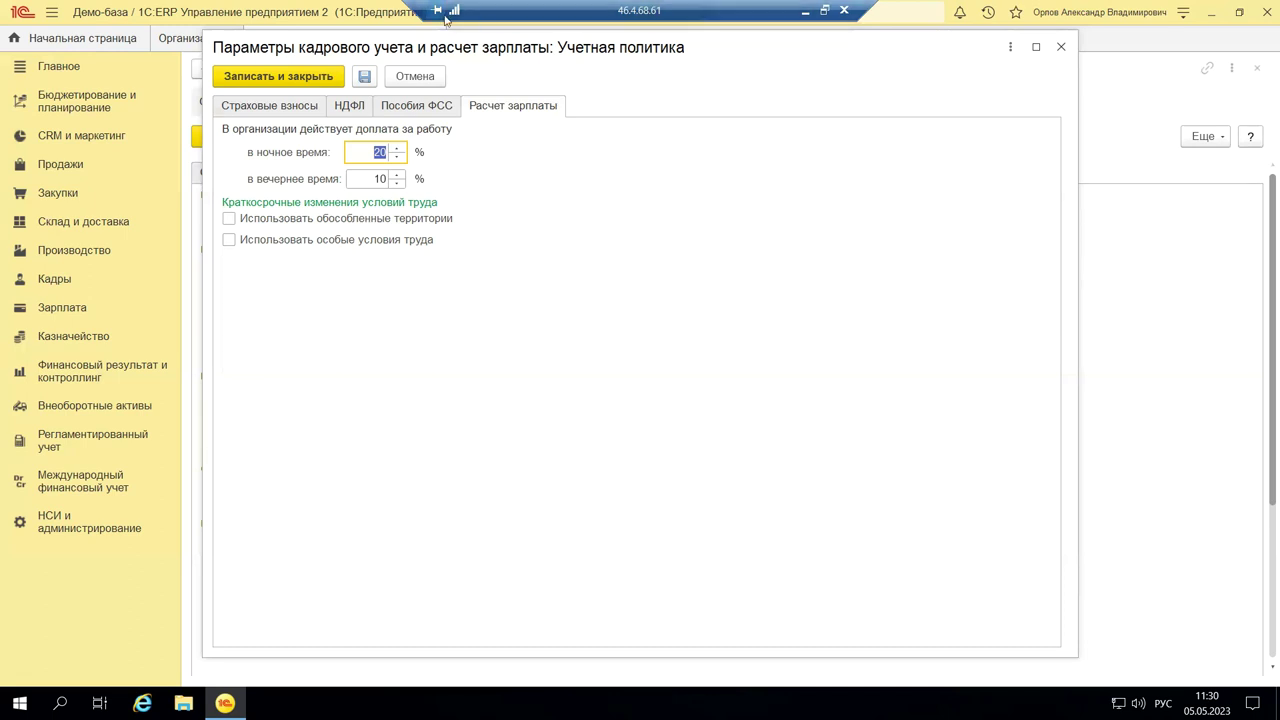
left_click(1061, 47)
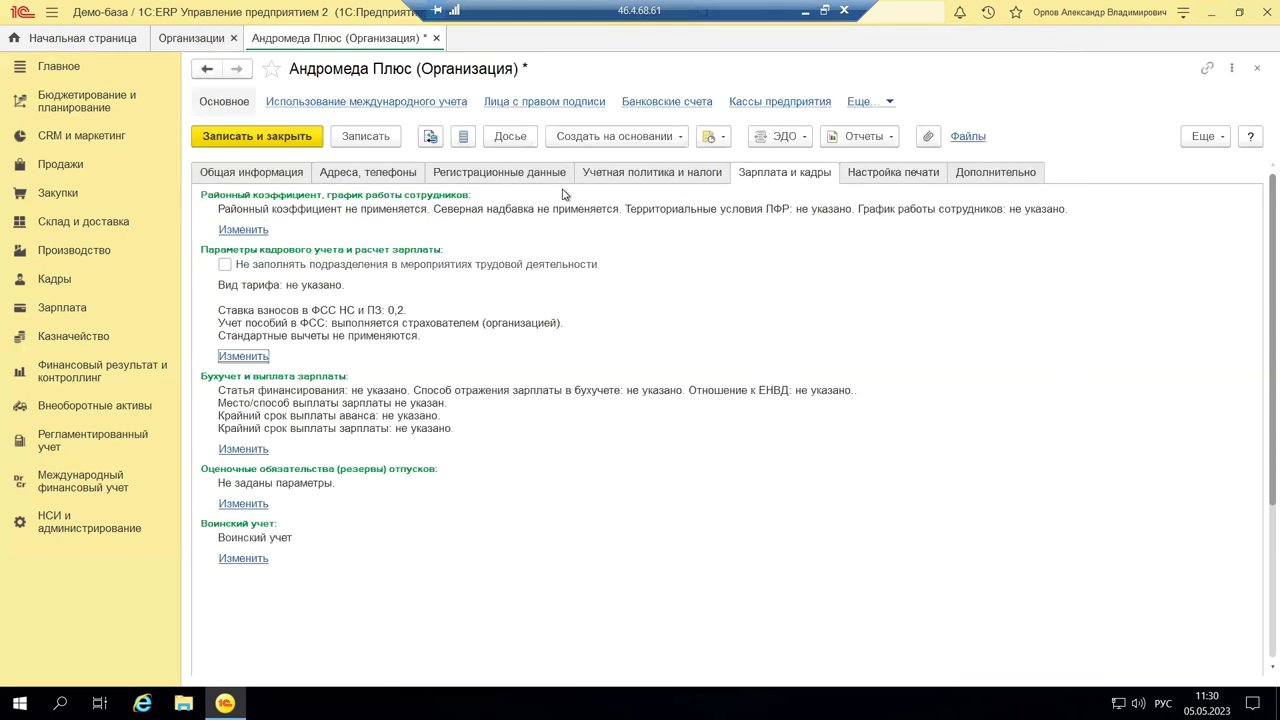
Step: Open the military registration settings, generate the printed order on organizing military registration, look through its fields and close it
left_click(247, 560)
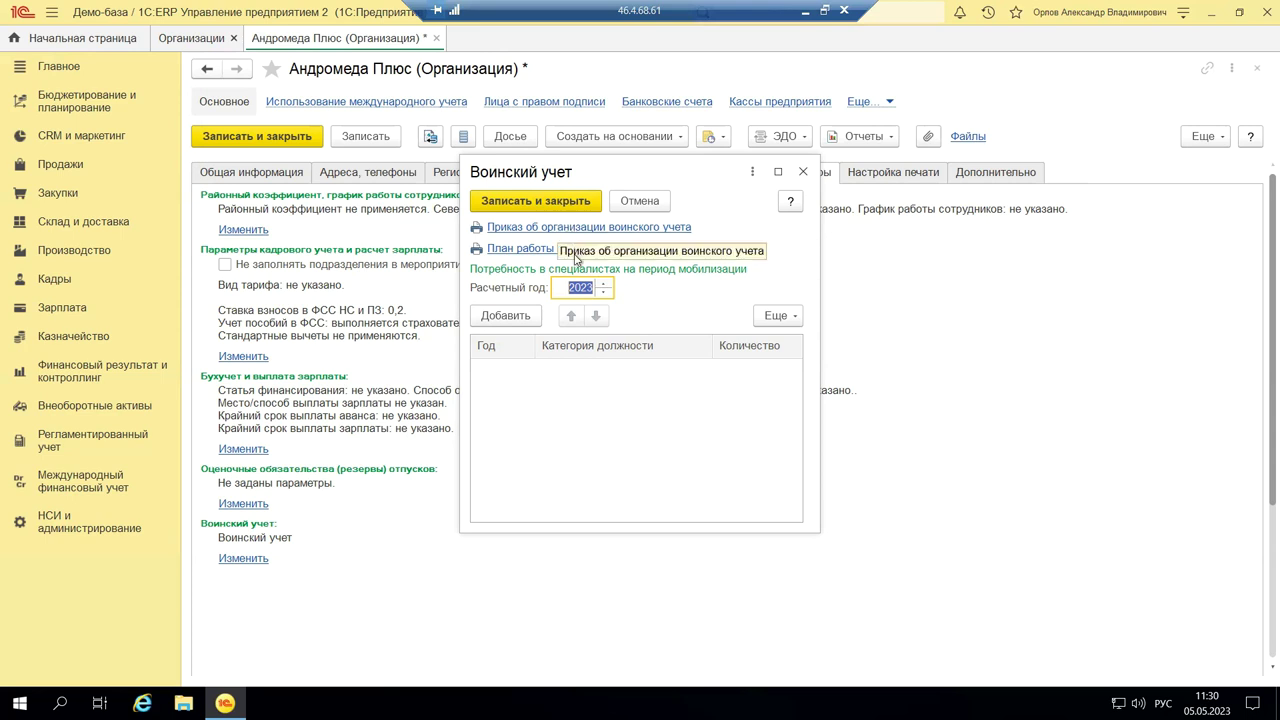
left_click(547, 230)
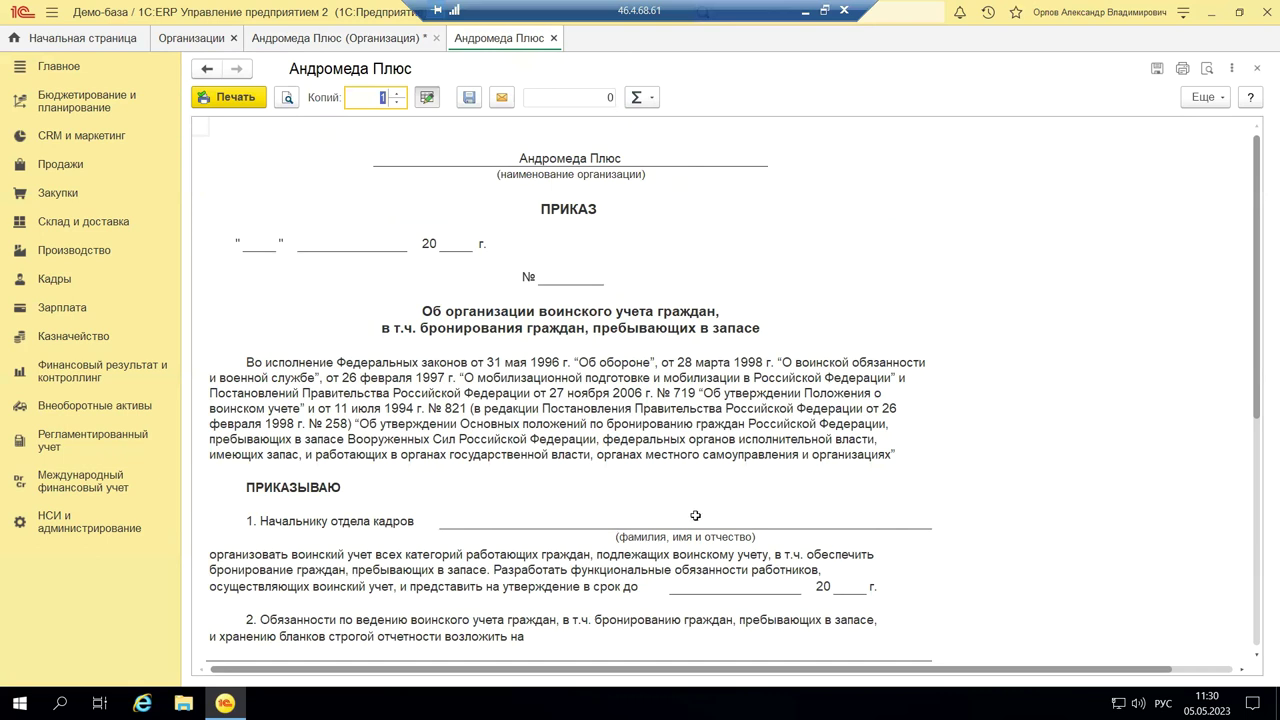
left_click(533, 511)
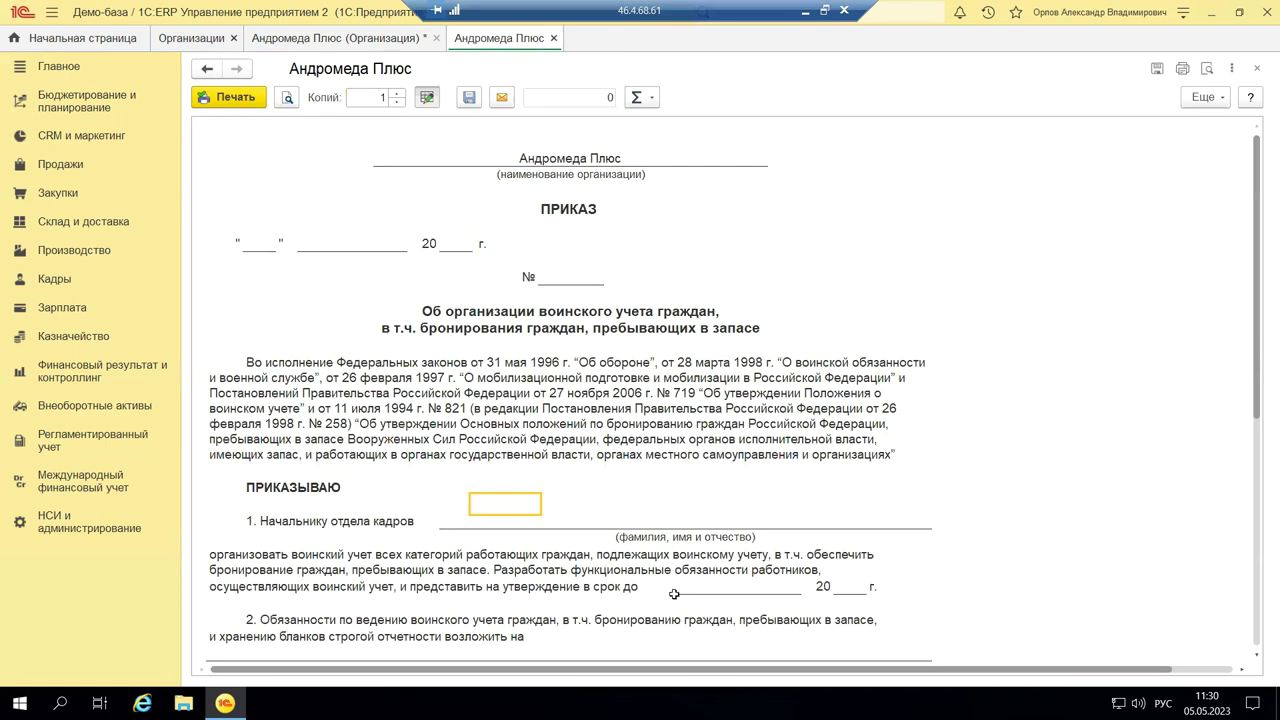
left_click(690, 587)
scroll(688, 580, "down", 3)
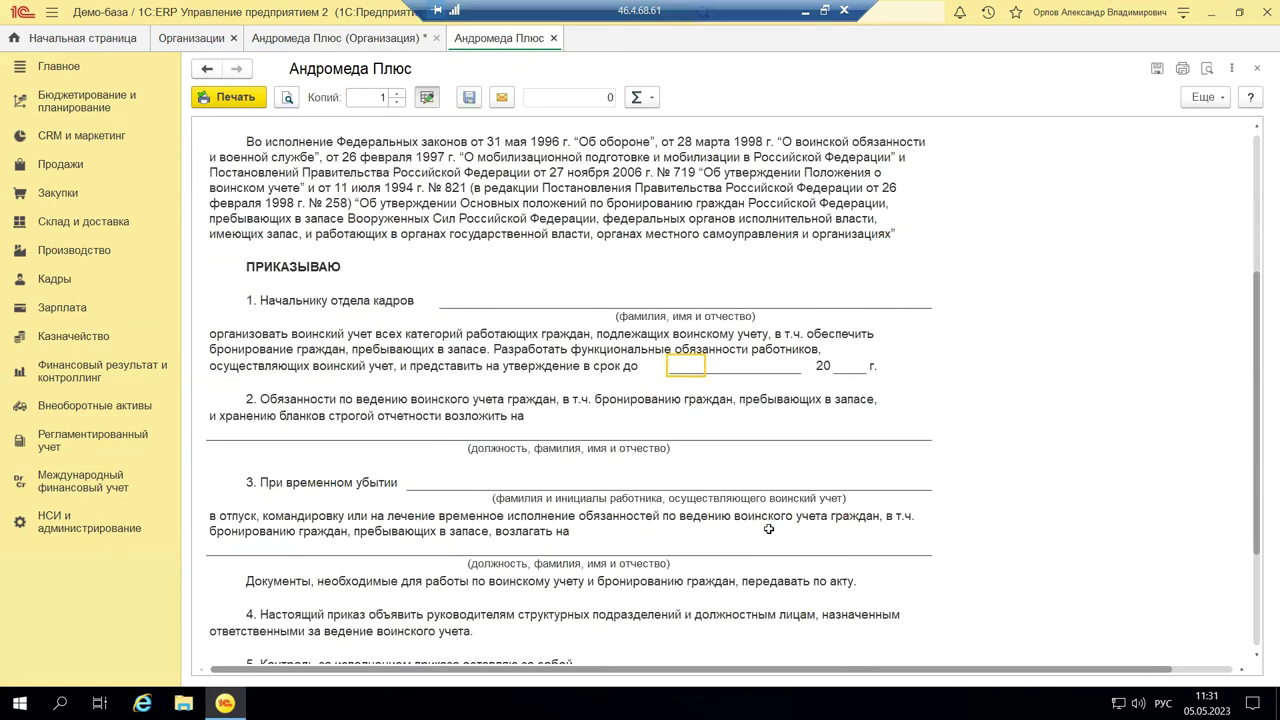
scroll(768, 526, "up", 3)
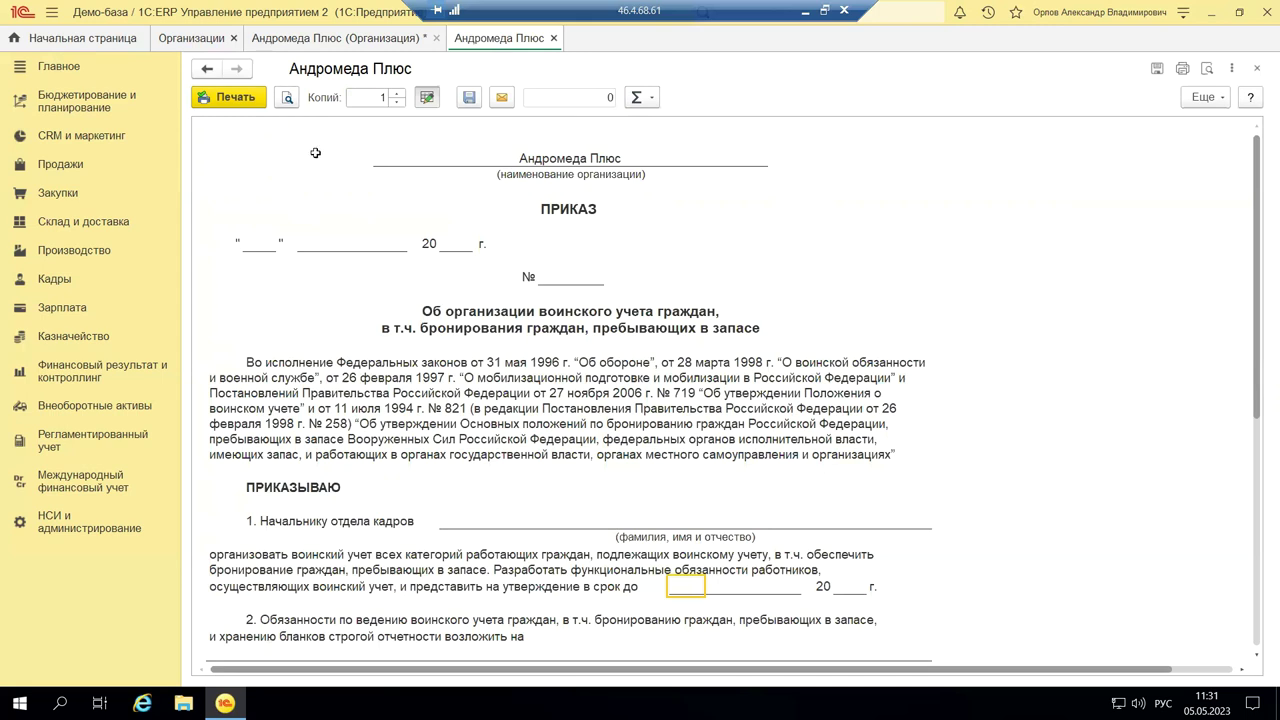
left_click(537, 154)
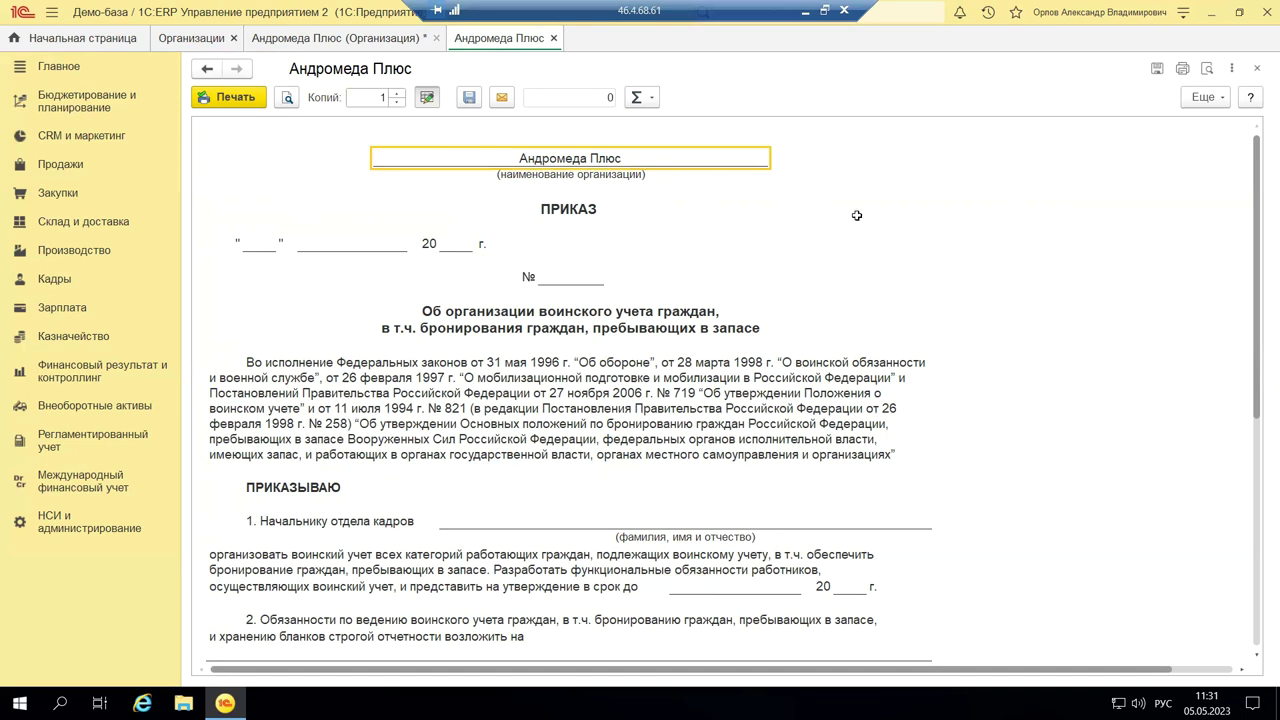
left_click(1259, 74)
Step: Generate the printed military registration work plan and inspect the military commissar's name and rank fields
left_click(641, 249)
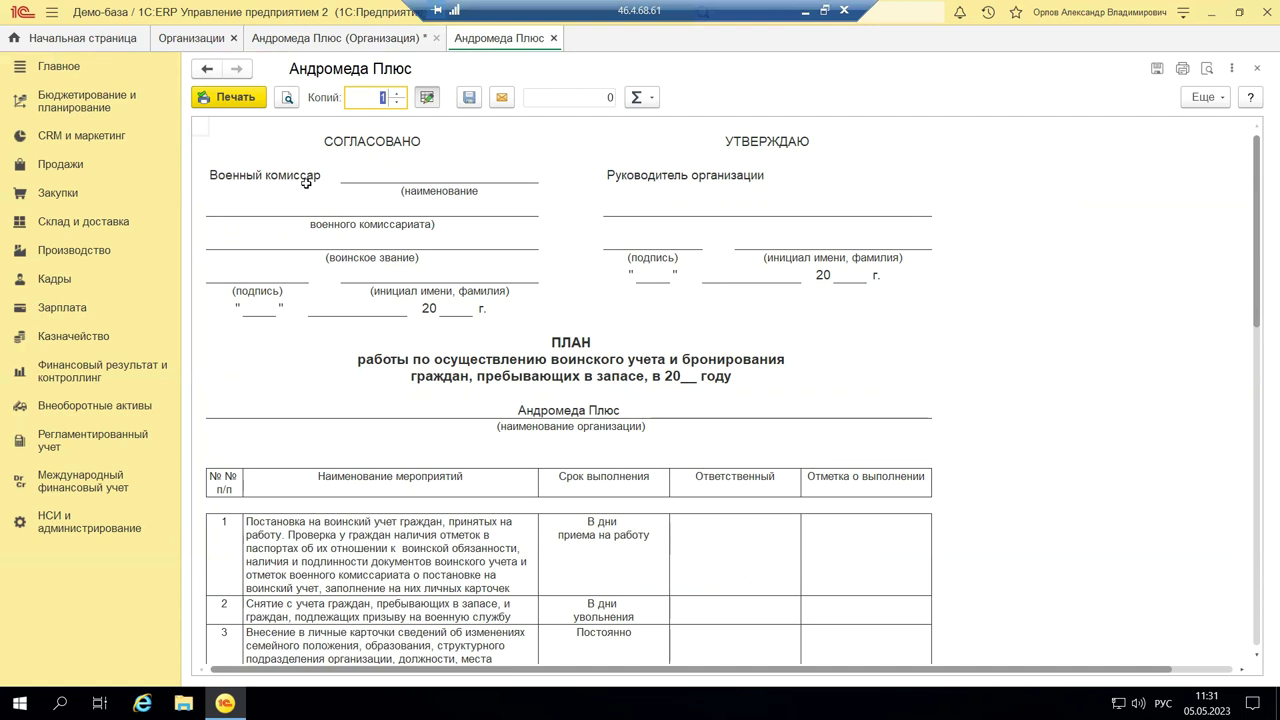
double_click(355, 176)
left_click(356, 240)
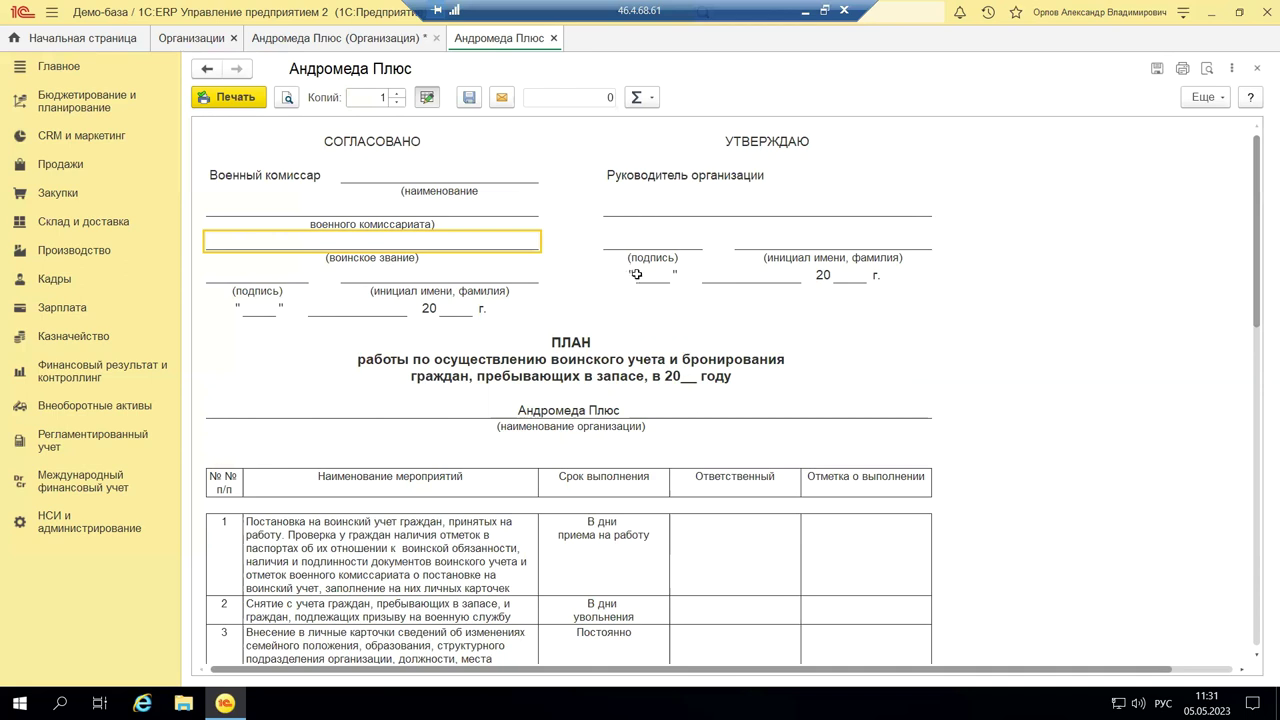
Step: Look through the military registration work plan's activities, deadlines, responsible persons and completion columns, and close the printed form
scroll(636, 274, "down", 3)
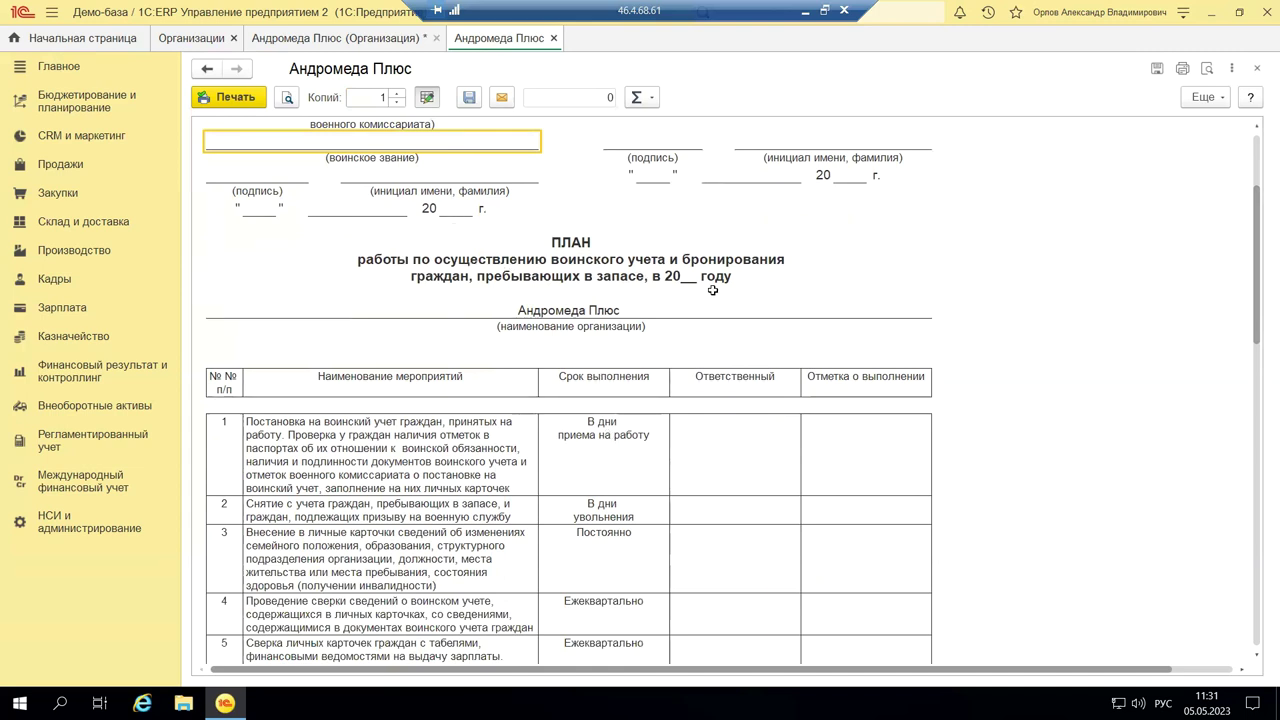
left_click(704, 446)
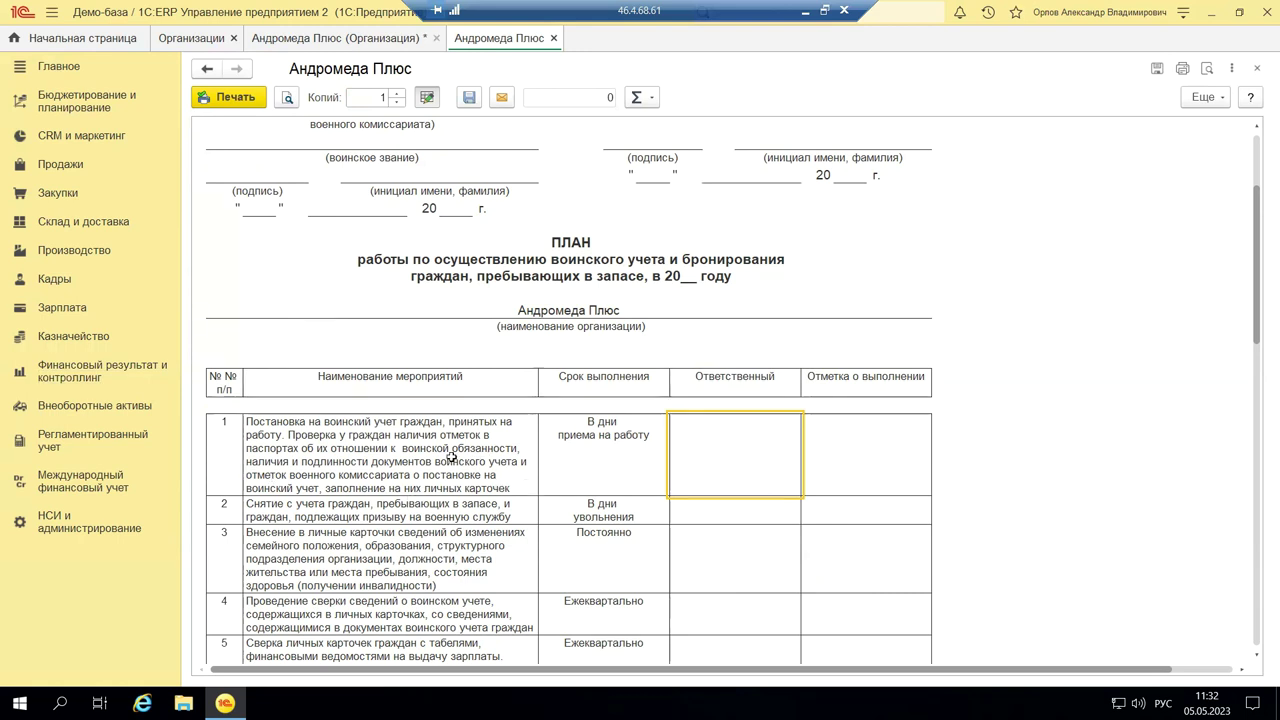
left_click(888, 442)
left_click(866, 563)
scroll(856, 568, "down", 1)
scroll(856, 568, "down", 10)
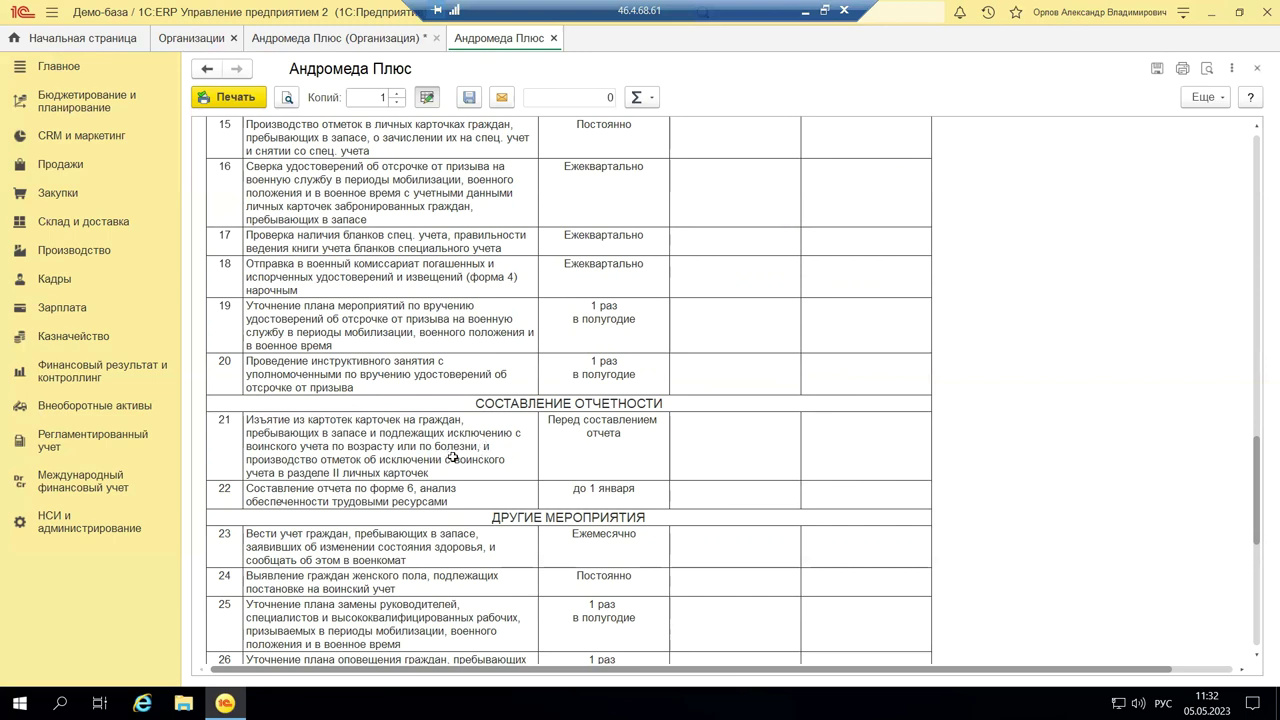
left_click(1259, 69)
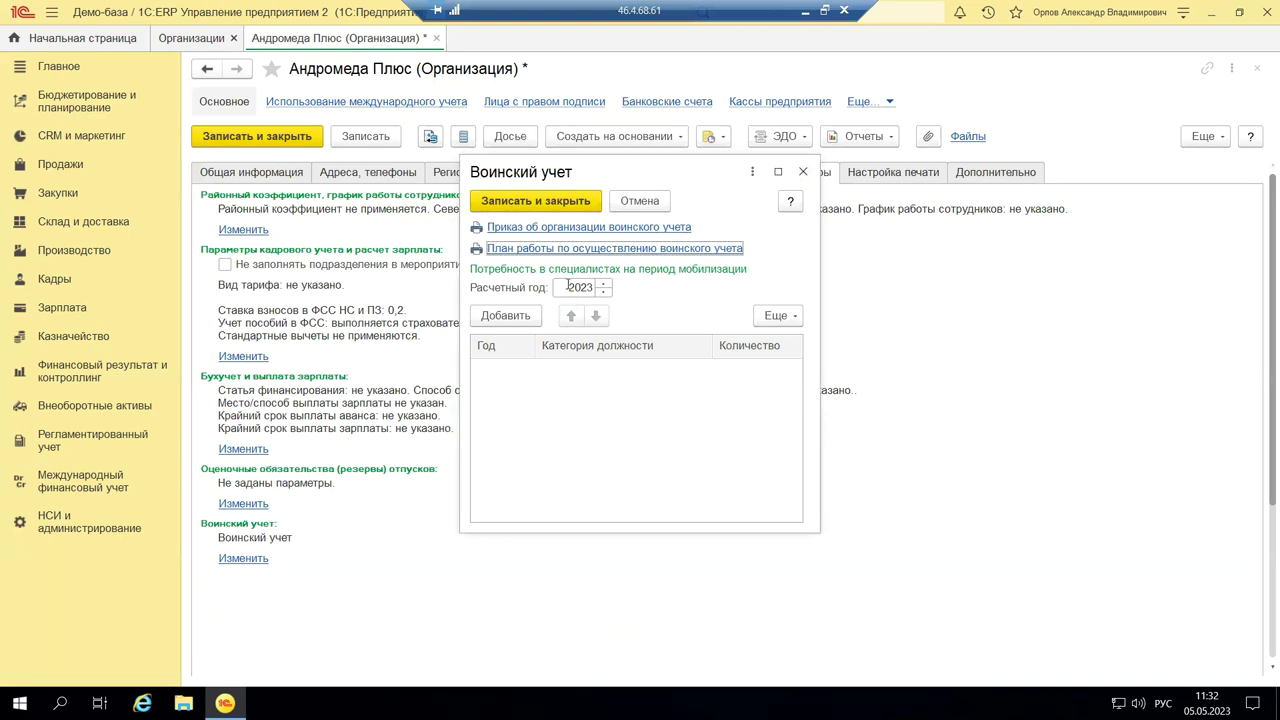
Step: Close the military registration settings and the Андромеда Плюс organization card without saving the changes
left_click(803, 172)
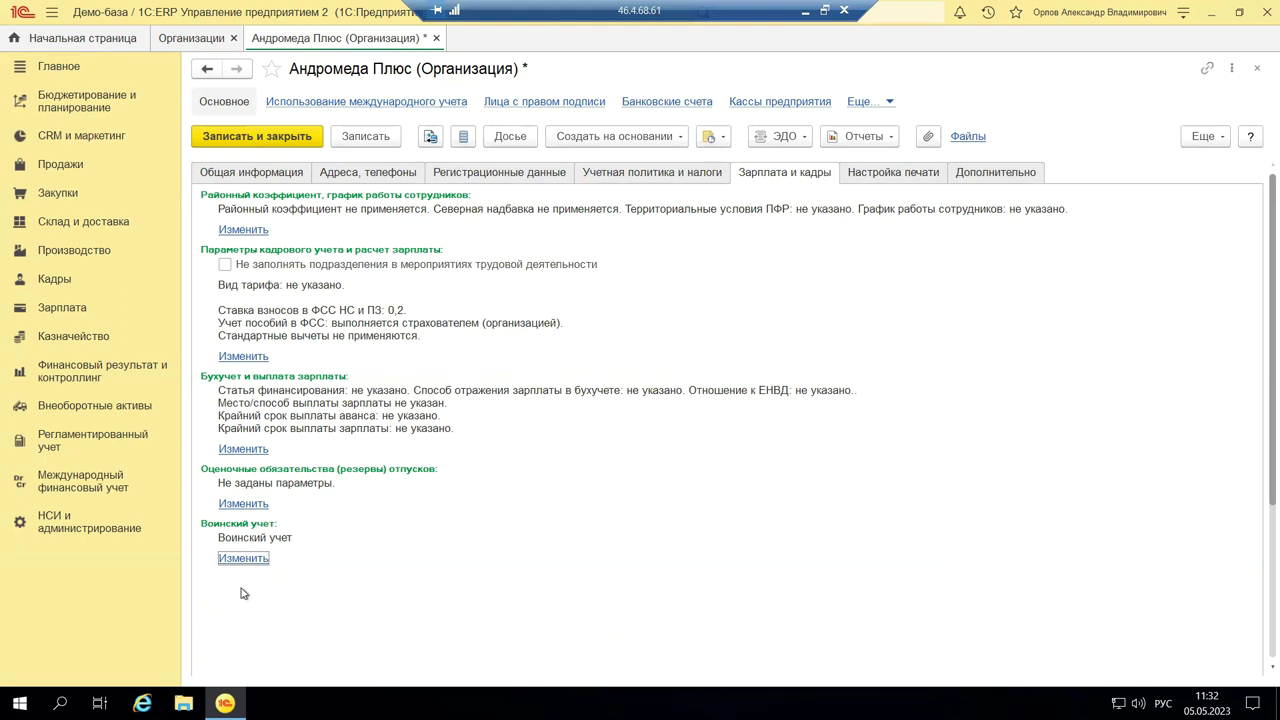
left_click(1257, 69)
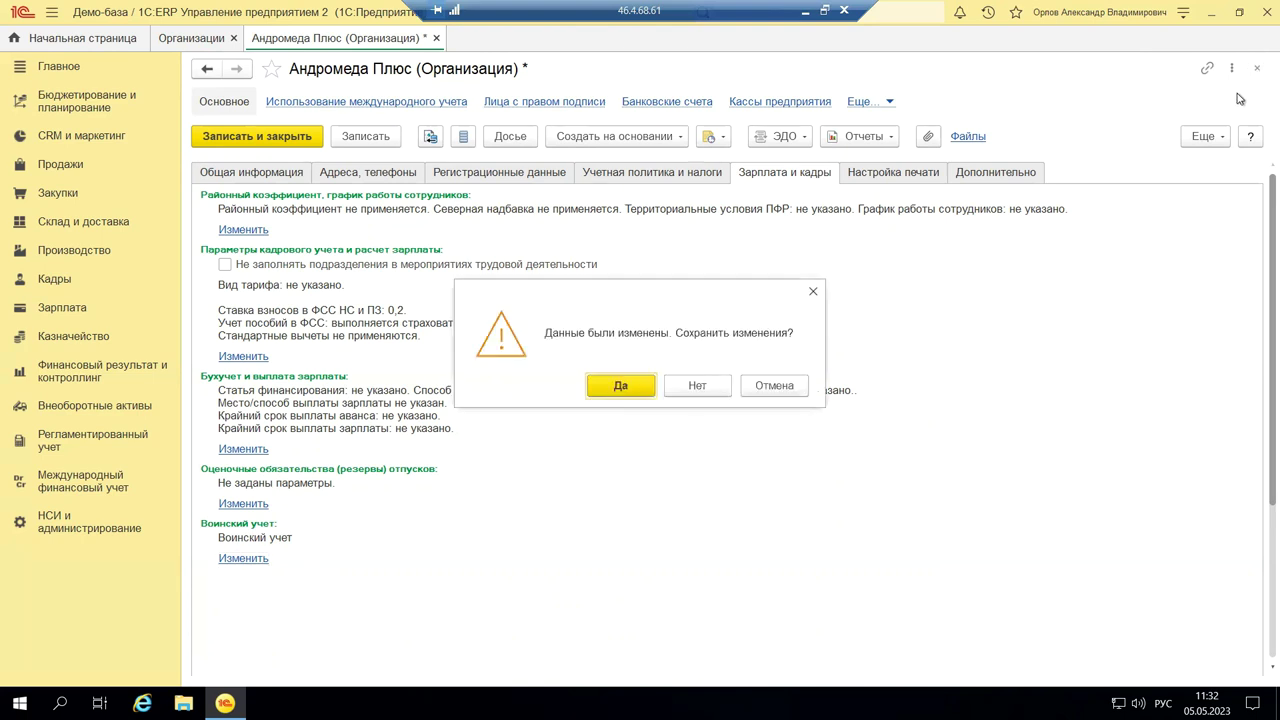
left_click(690, 388)
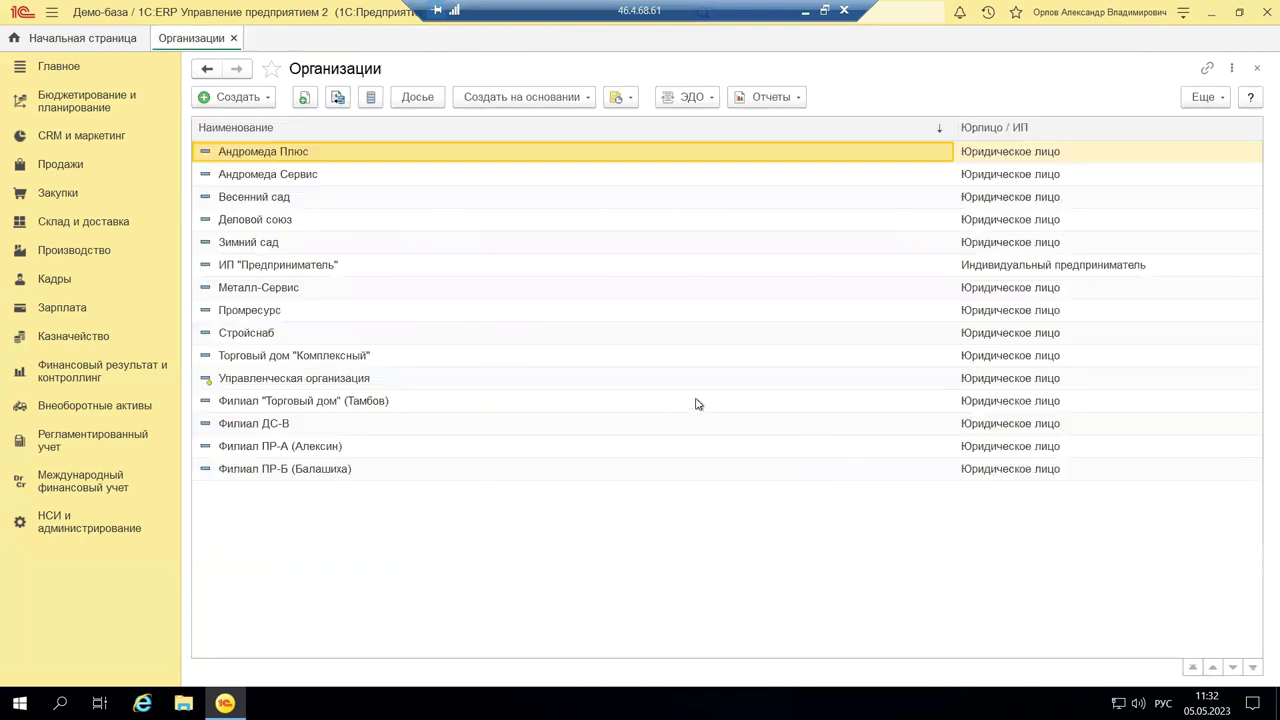
Step: Review the commands of the Кадры section, including its Воинский учет group
left_click(54, 280)
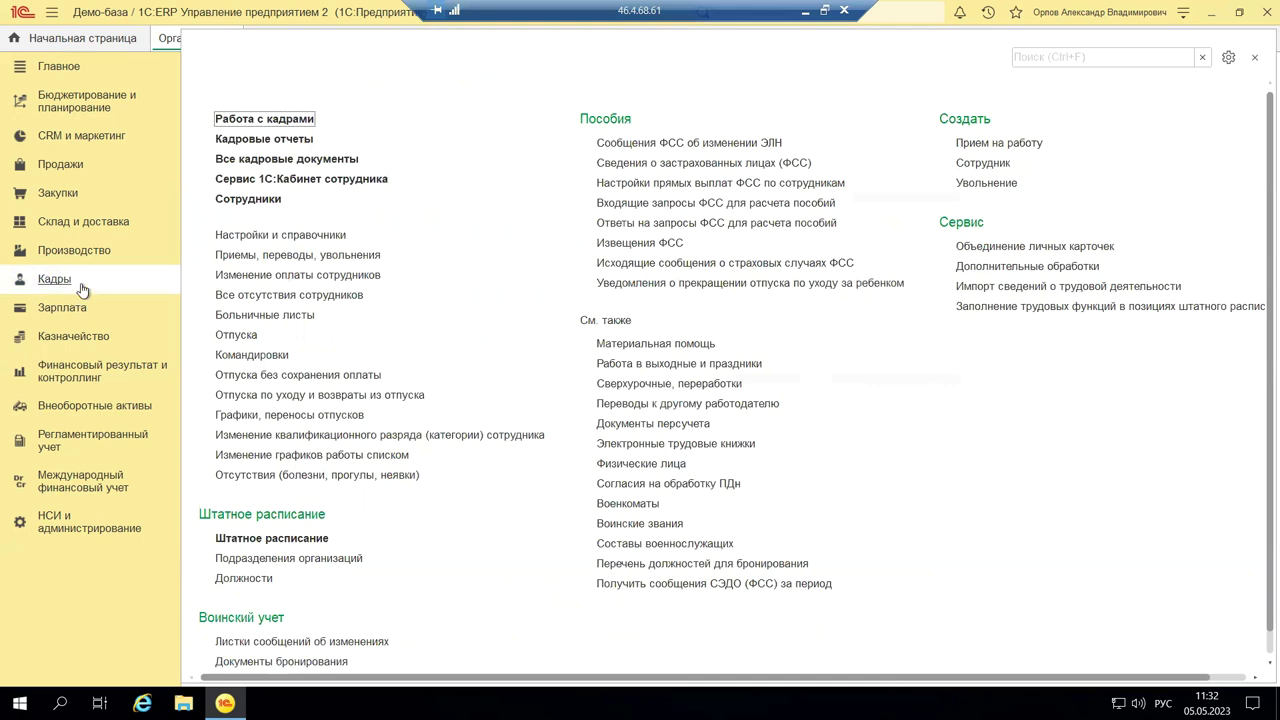
scroll(220, 598, "down", 1)
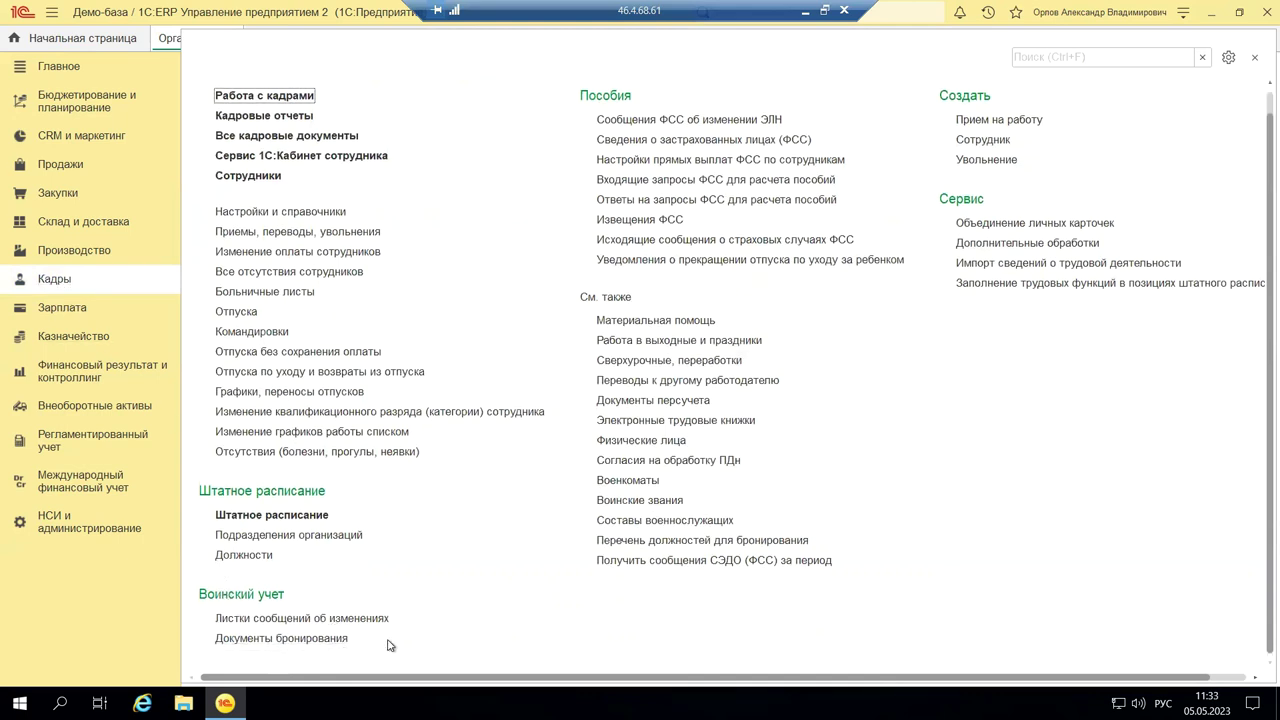
scroll(528, 576, "up", 1)
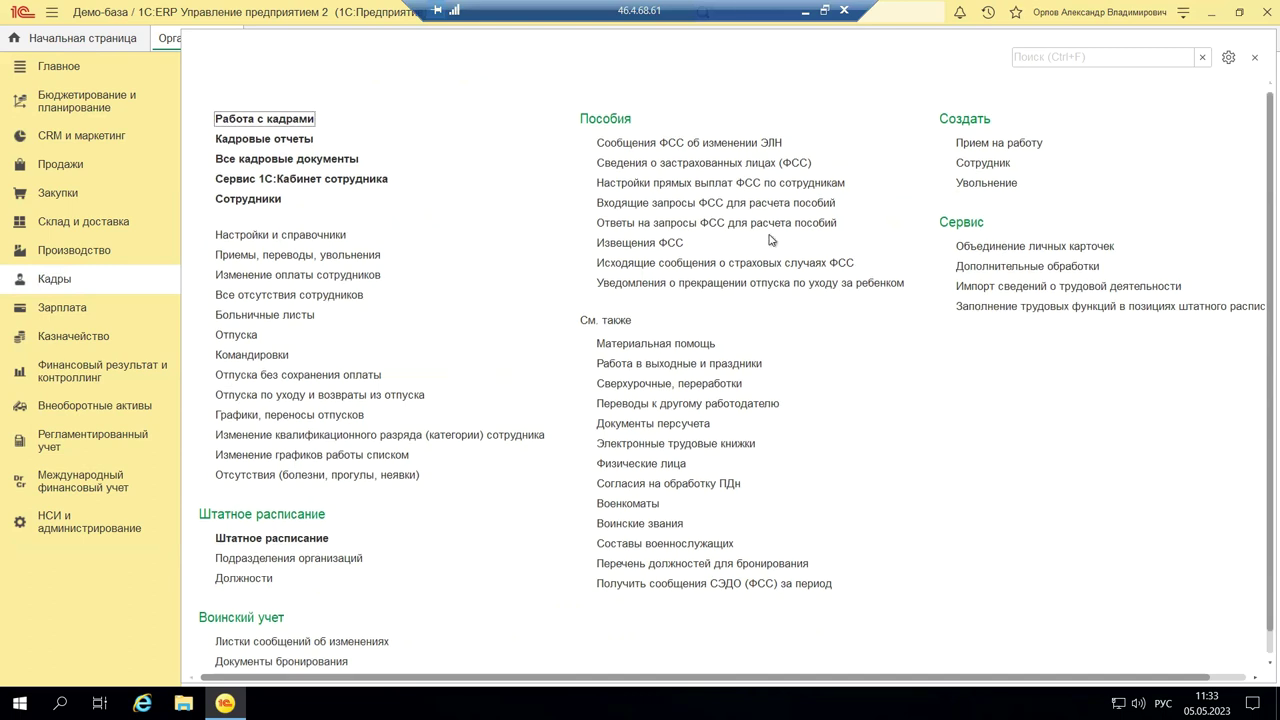
Step: Switch to Зарплата и управление персоналом 3.1, close the Крон-Ц organization card and review the Кадры section's commands through Воинский учет
left_click(806, 10)
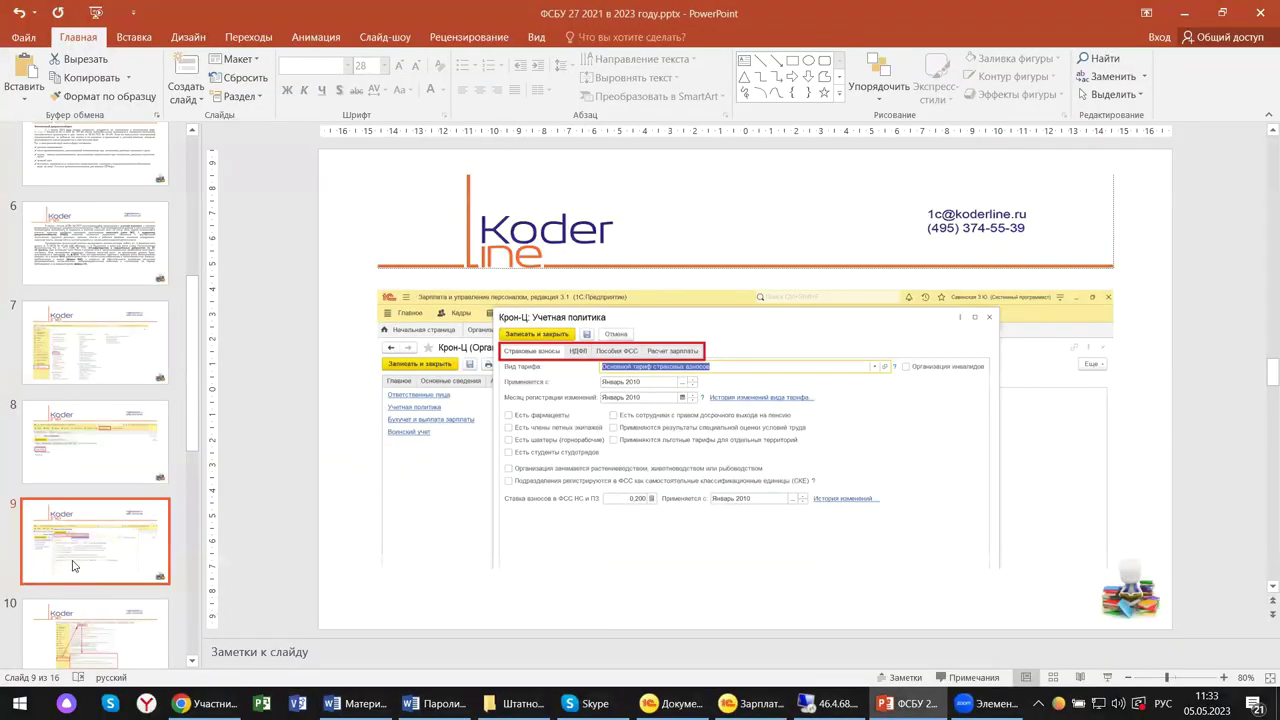
left_click(750, 703)
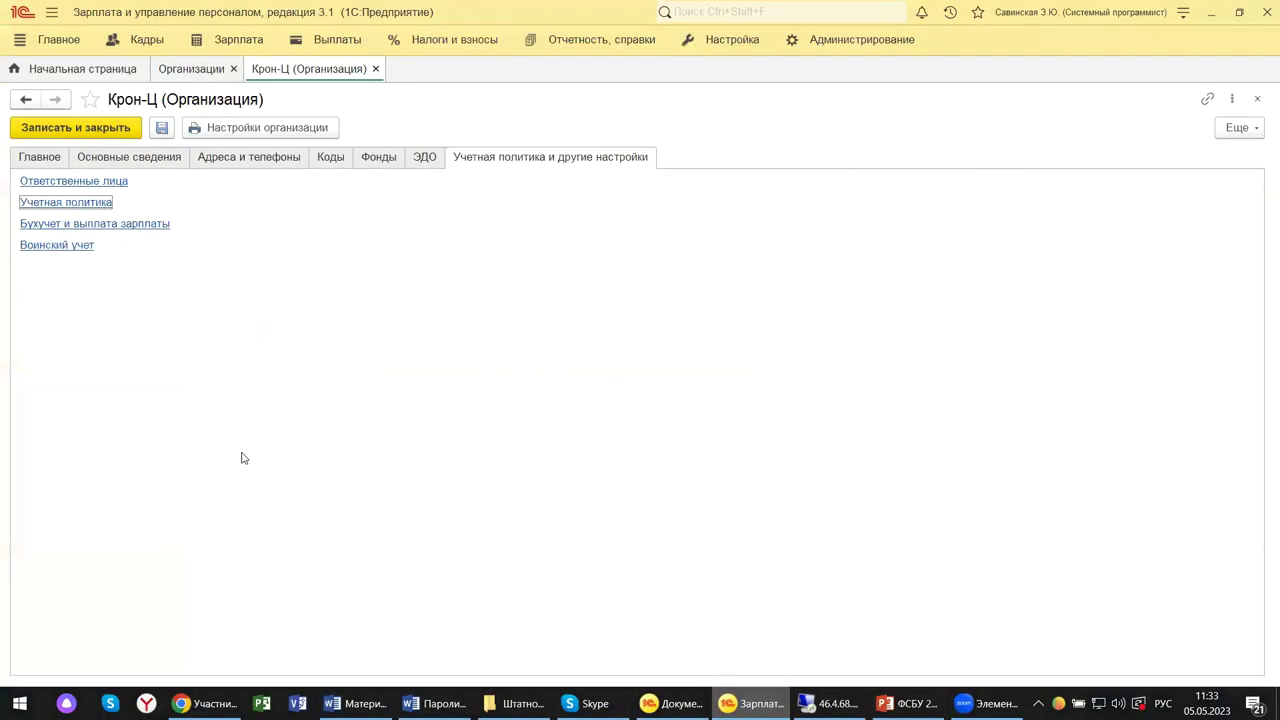
left_click(1257, 100)
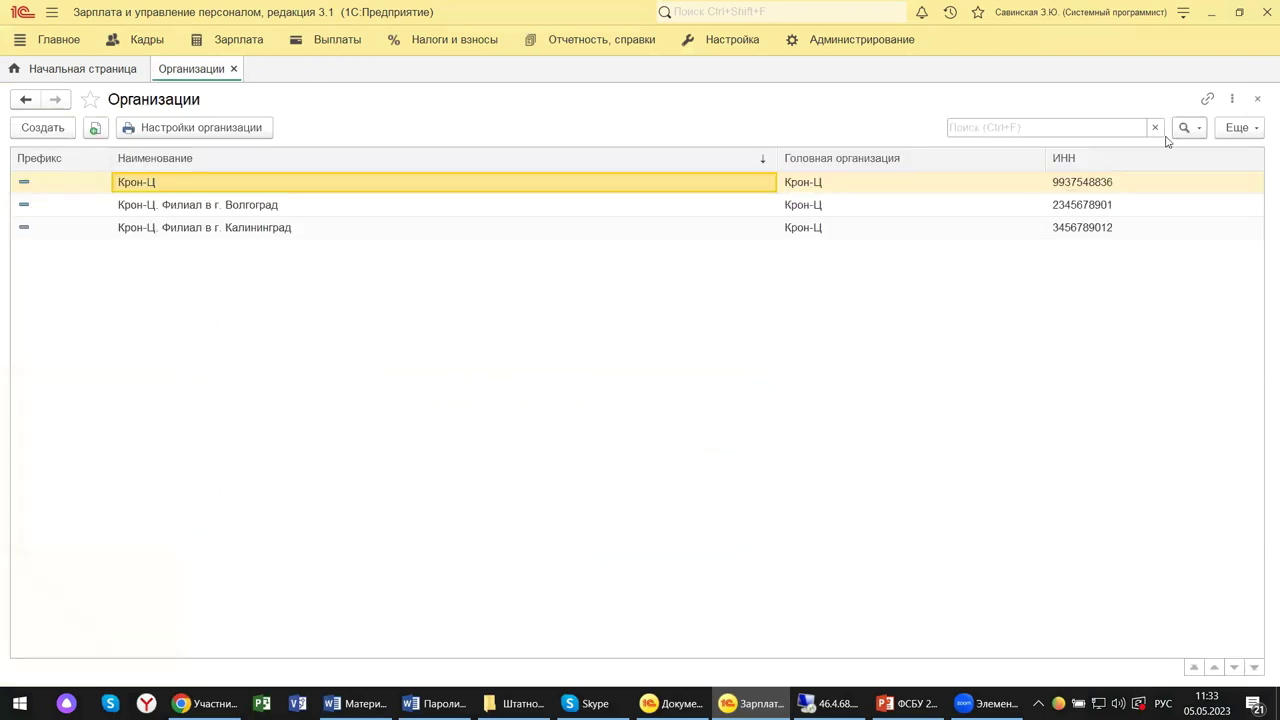
left_click(146, 40)
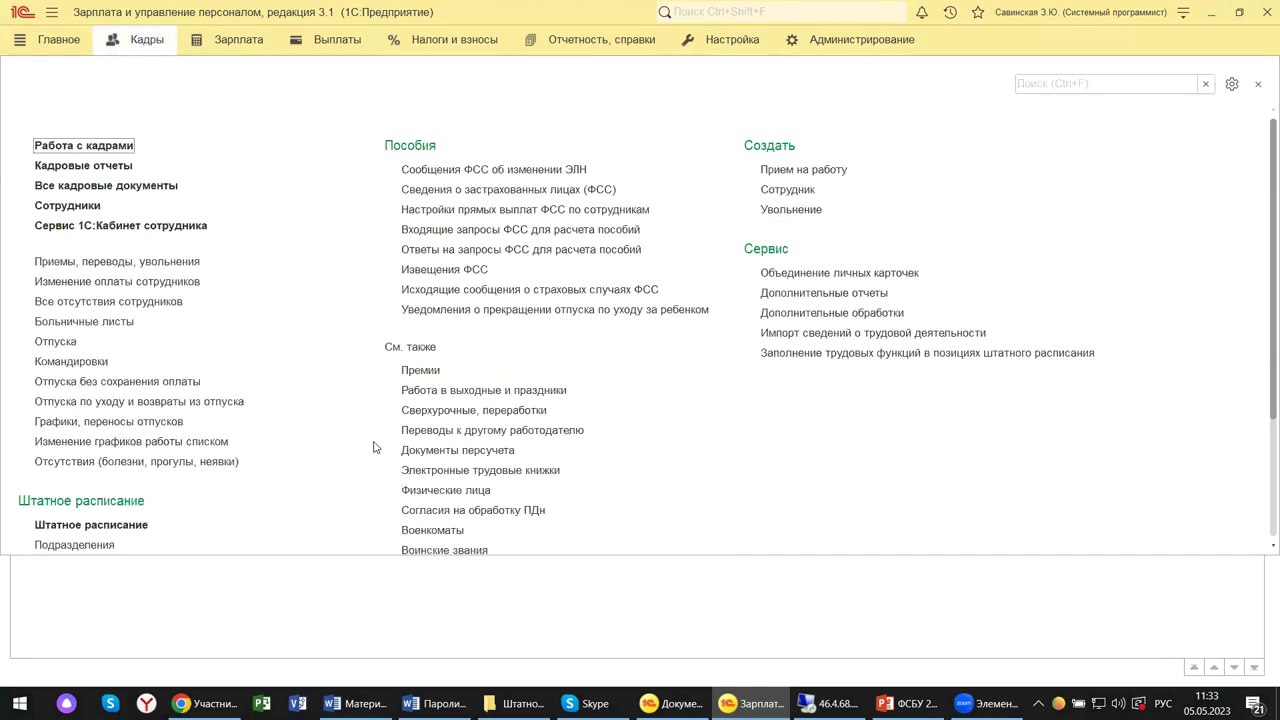
scroll(372, 445, "down", 3)
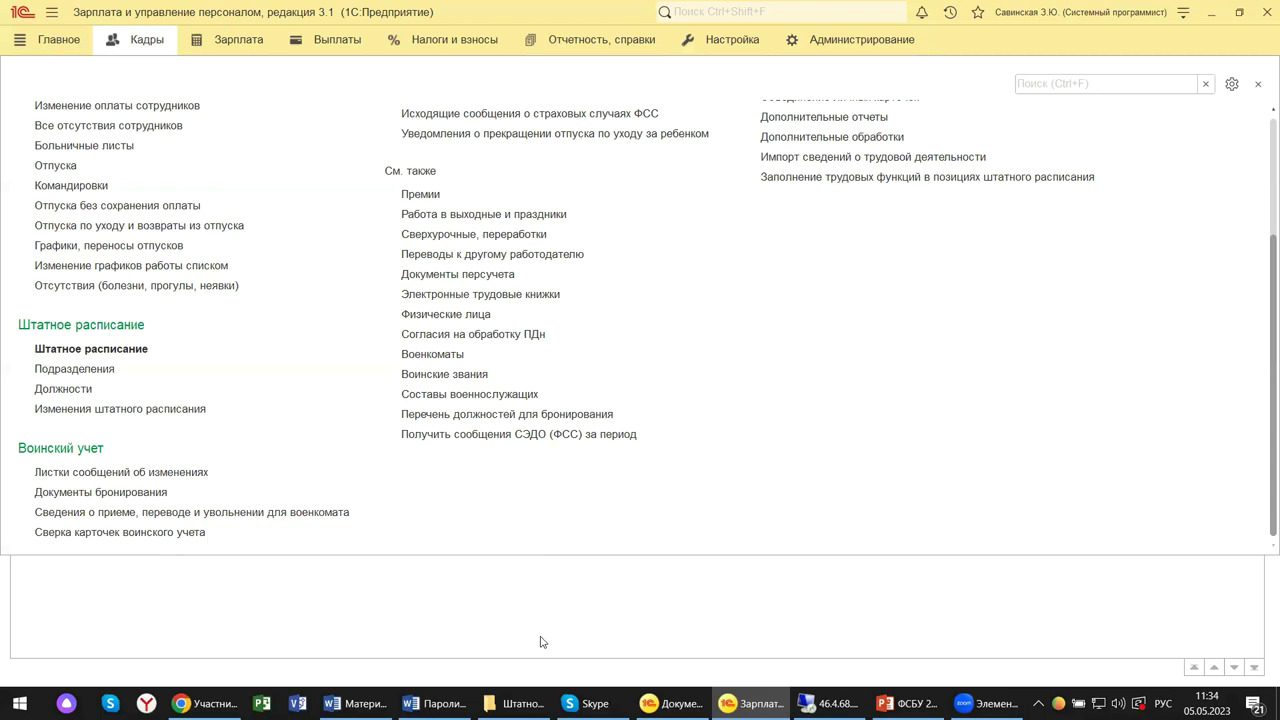
Step: Review the Зарплата section's commands and return to the Кадры section's Штатное расписание and Воинский учет groups for comparison
left_click(247, 40)
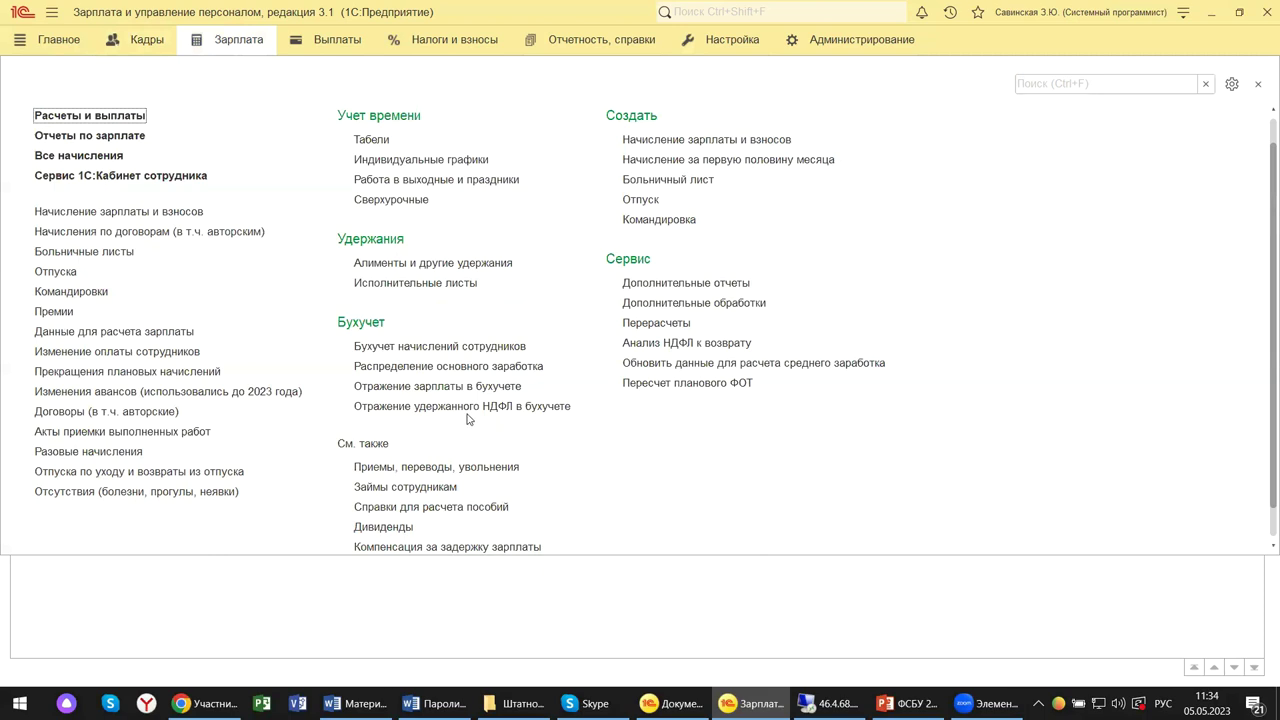
scroll(467, 419, "up", 1)
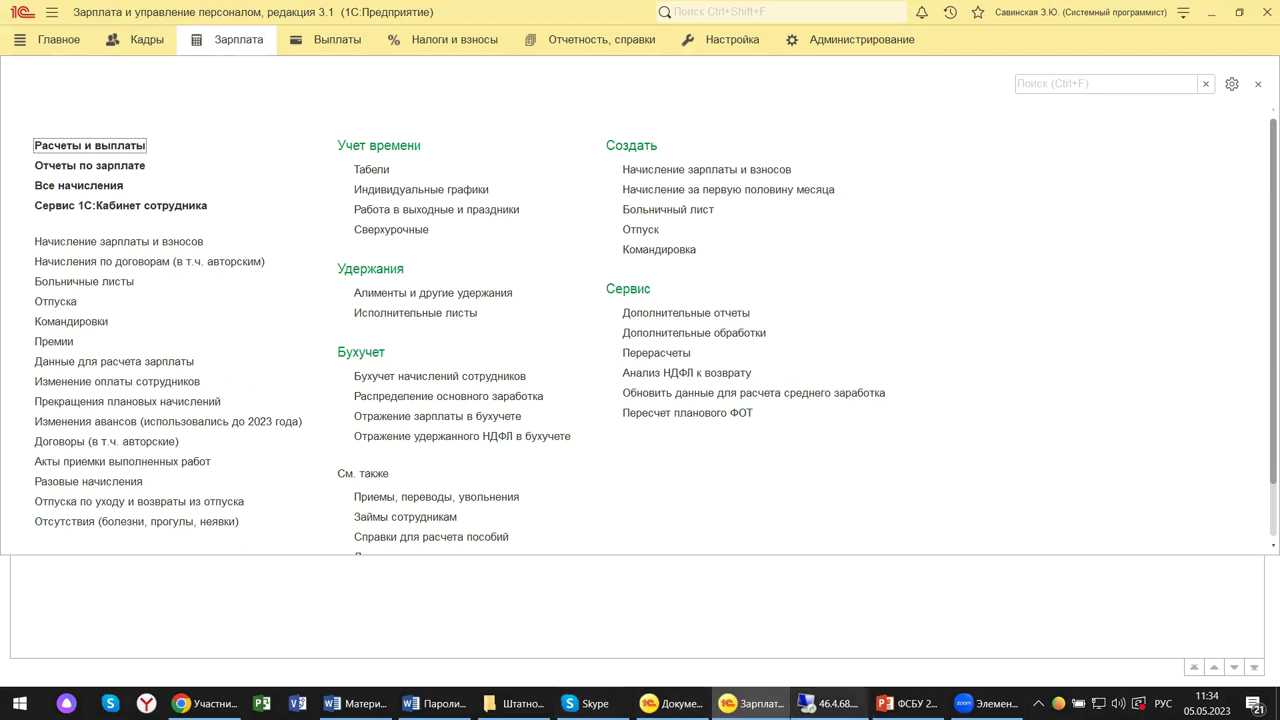
mouse_move(750, 703)
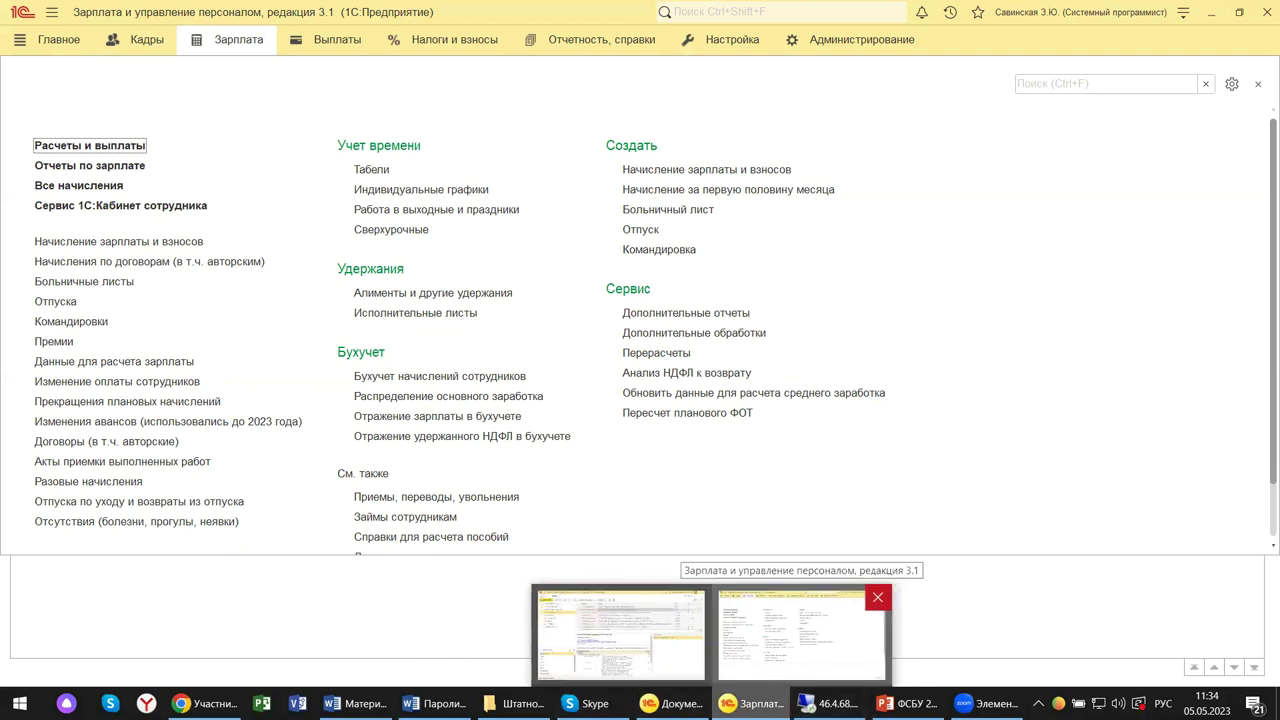
left_click(143, 41)
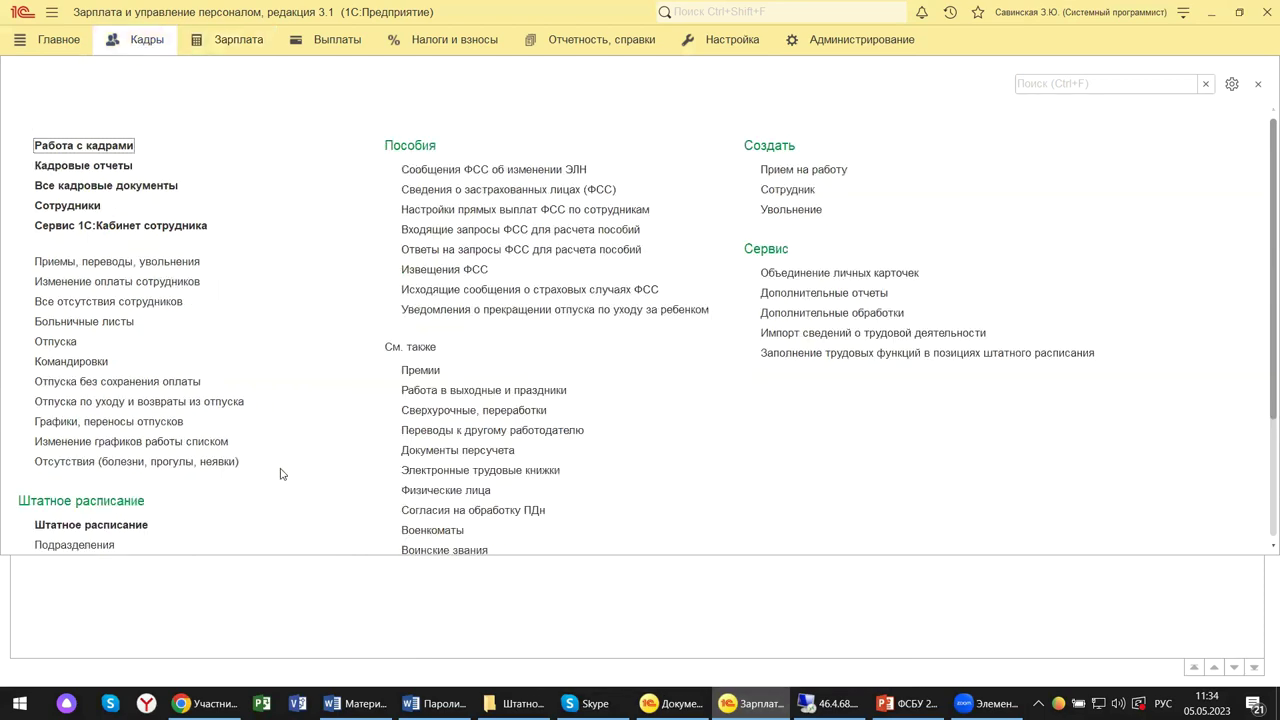
scroll(281, 474, "down", 4)
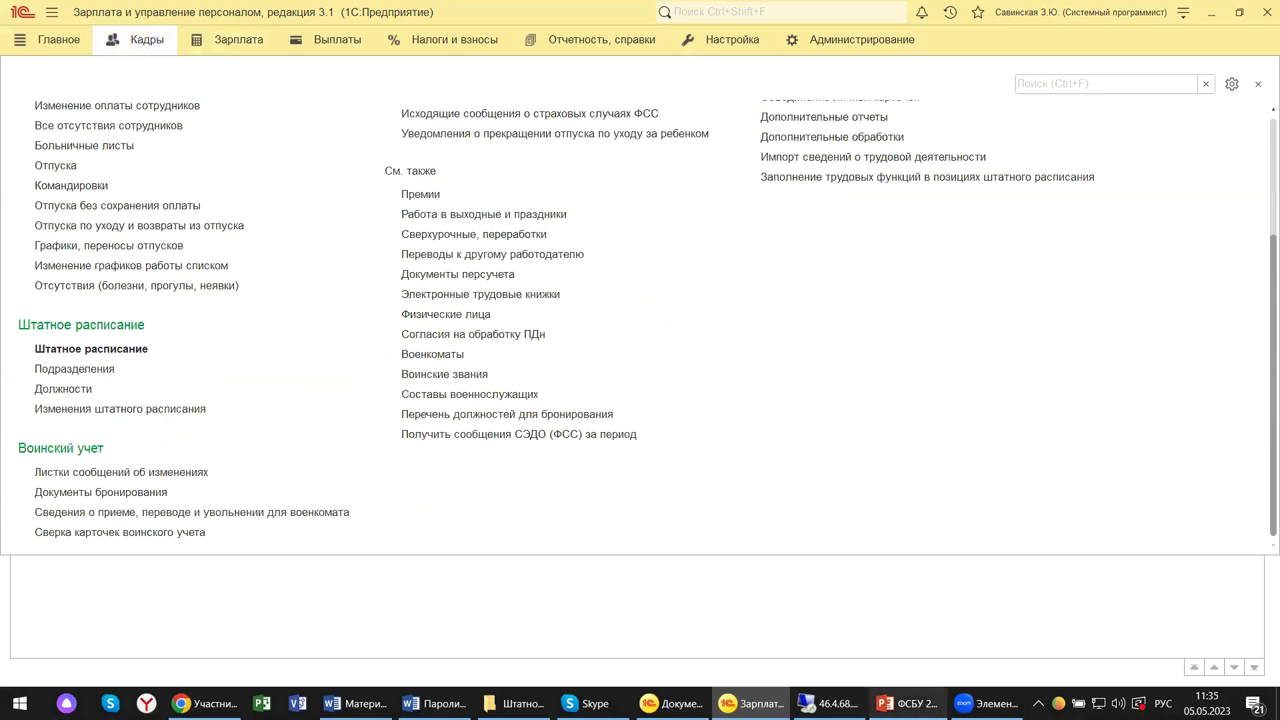
Step: Switch back to the 1C:ERP remote session and review the commands of the Зарплата and Регламентированный учет sections
left_click(830, 703)
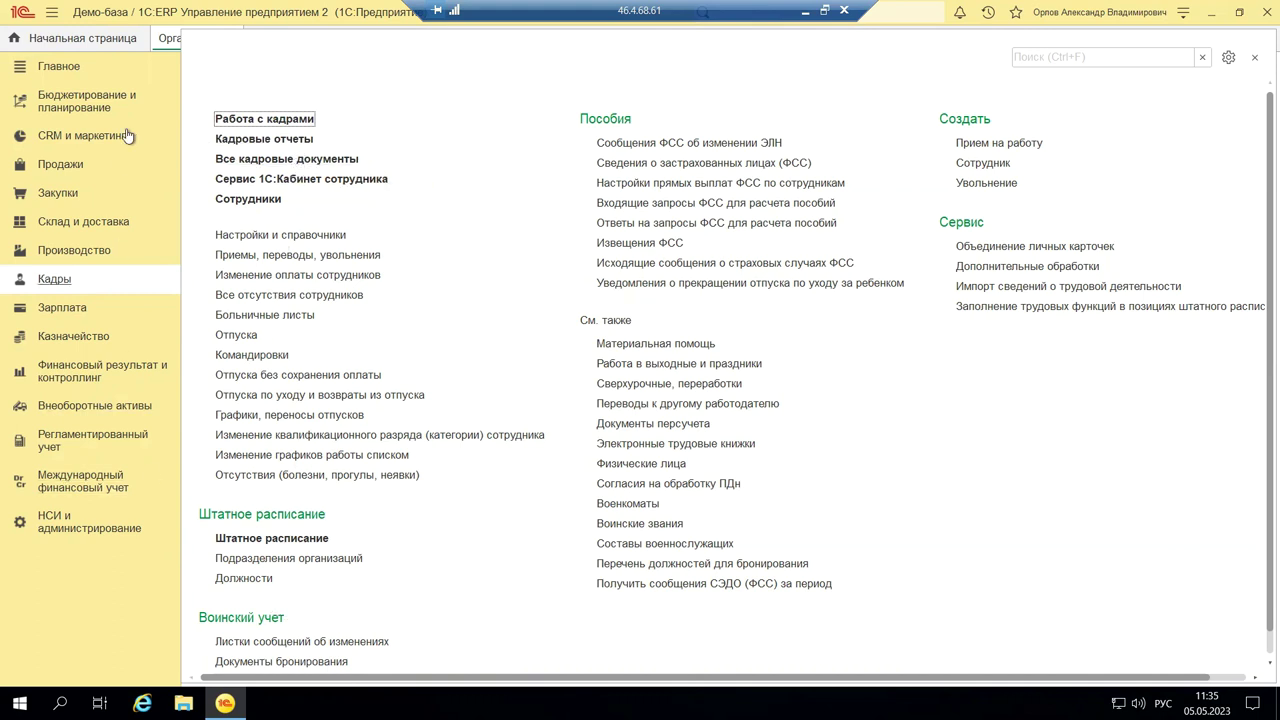
left_click(74, 316)
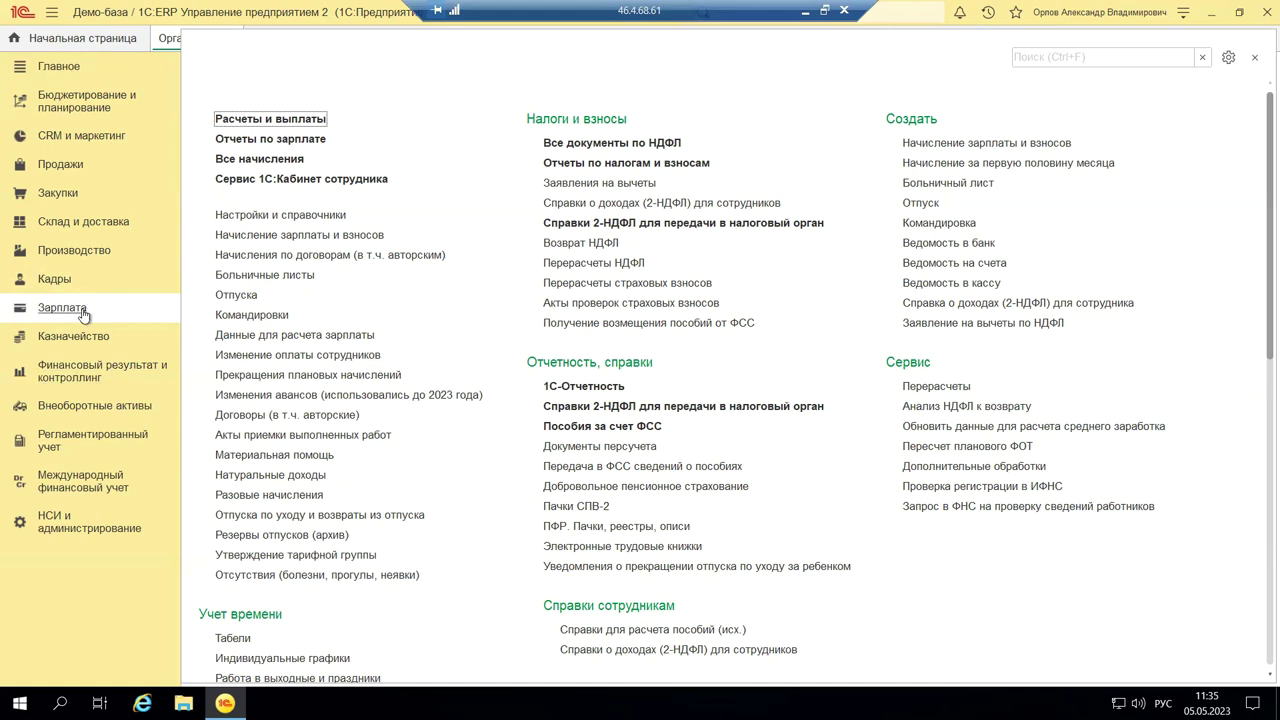
left_click(64, 445)
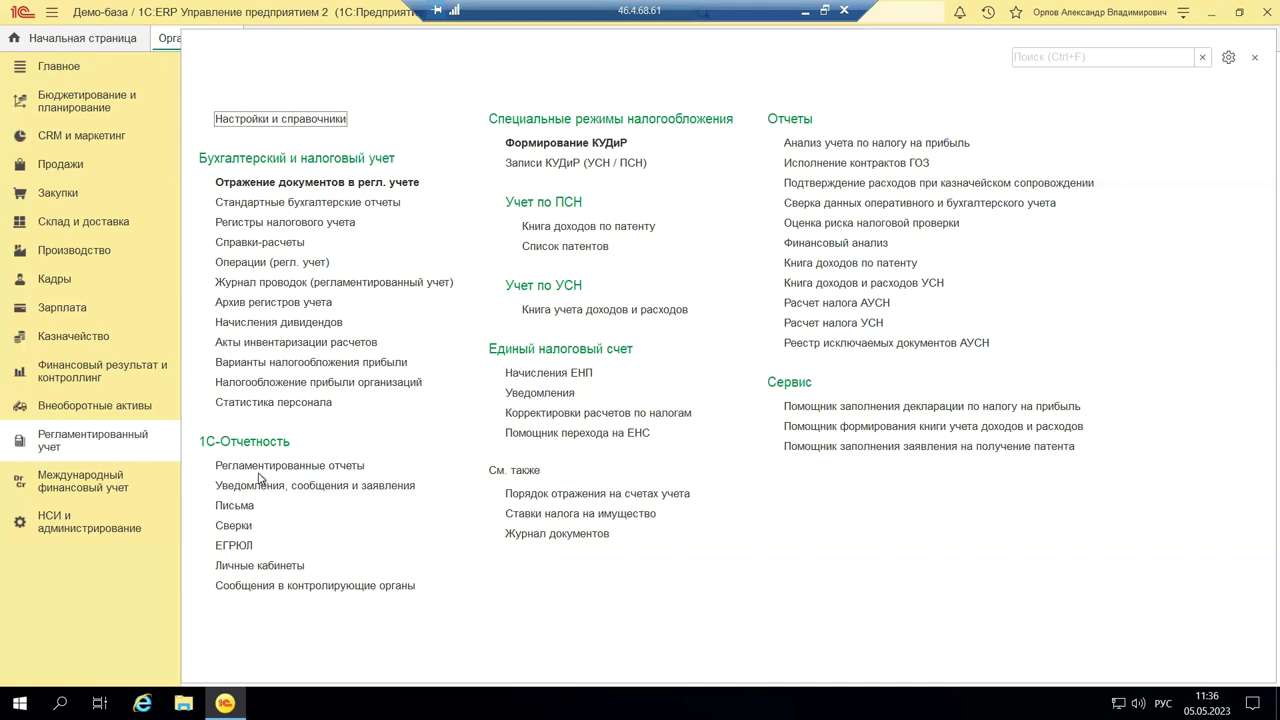
Step: Open the regulated reports list in 1С-Отчетность, dismissing the Internet support login and the service connection offer
left_click(262, 467)
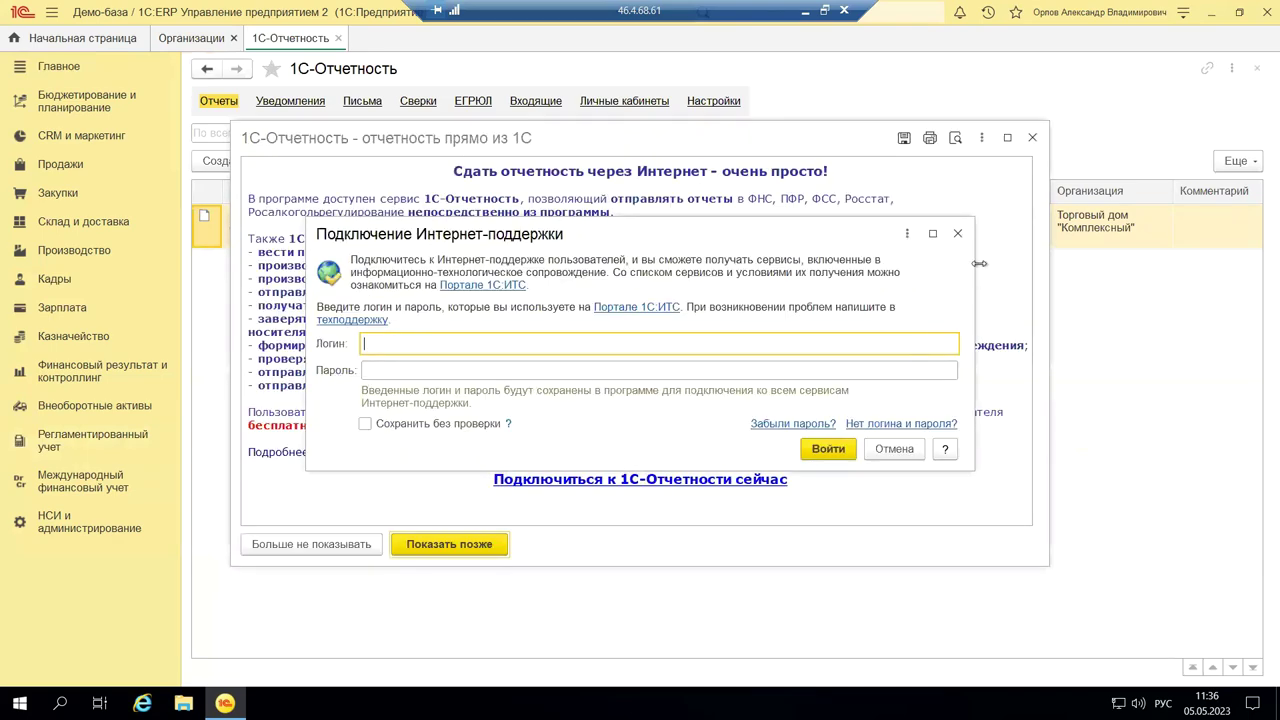
left_click(957, 234)
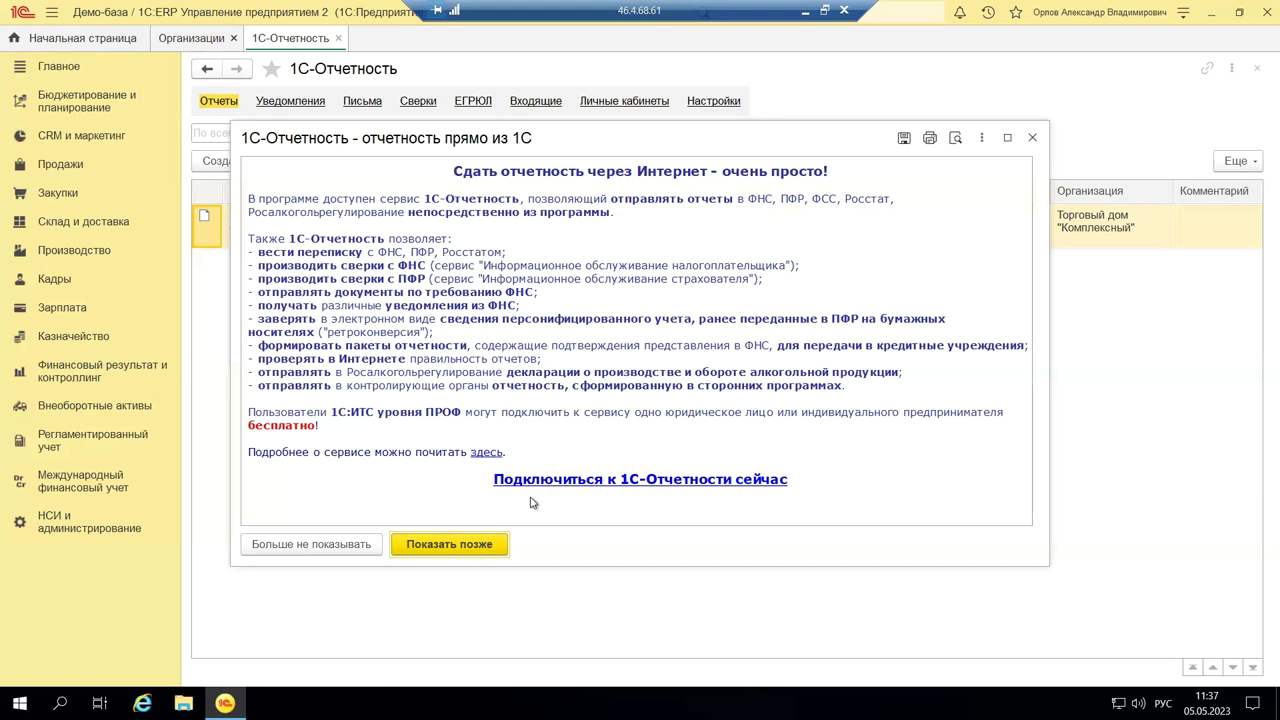
left_click(437, 413)
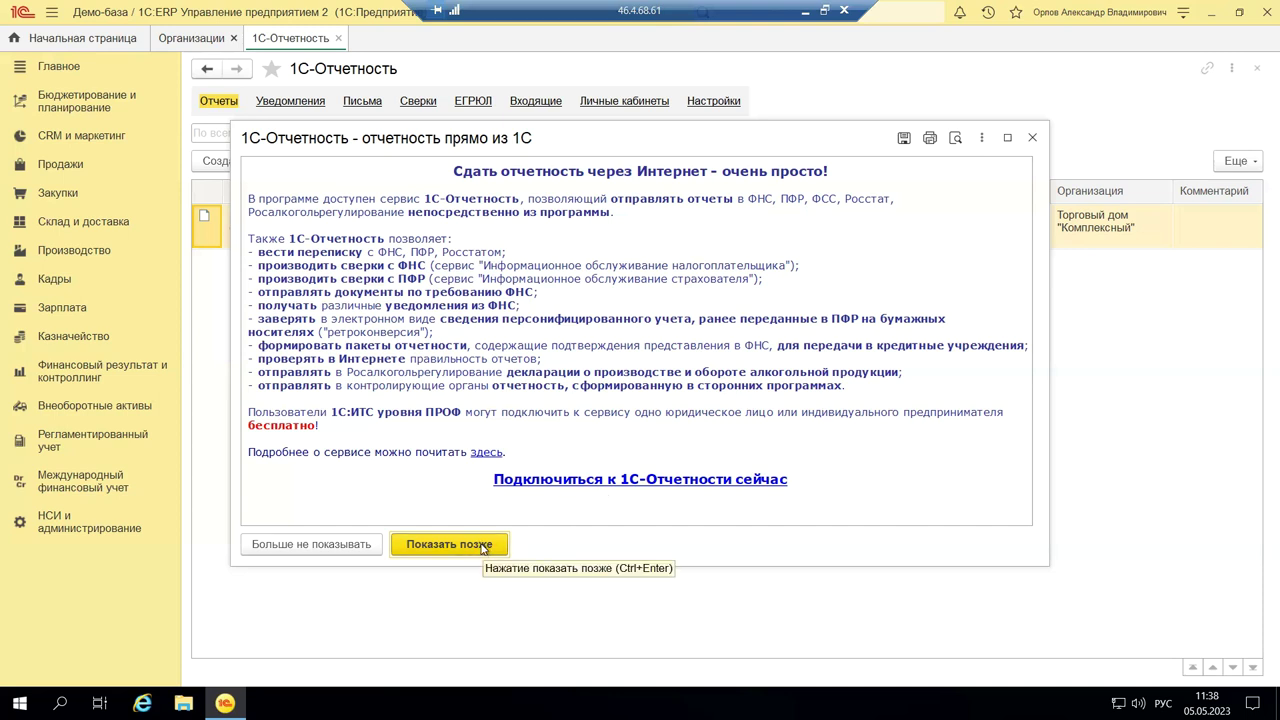
left_click(1029, 137)
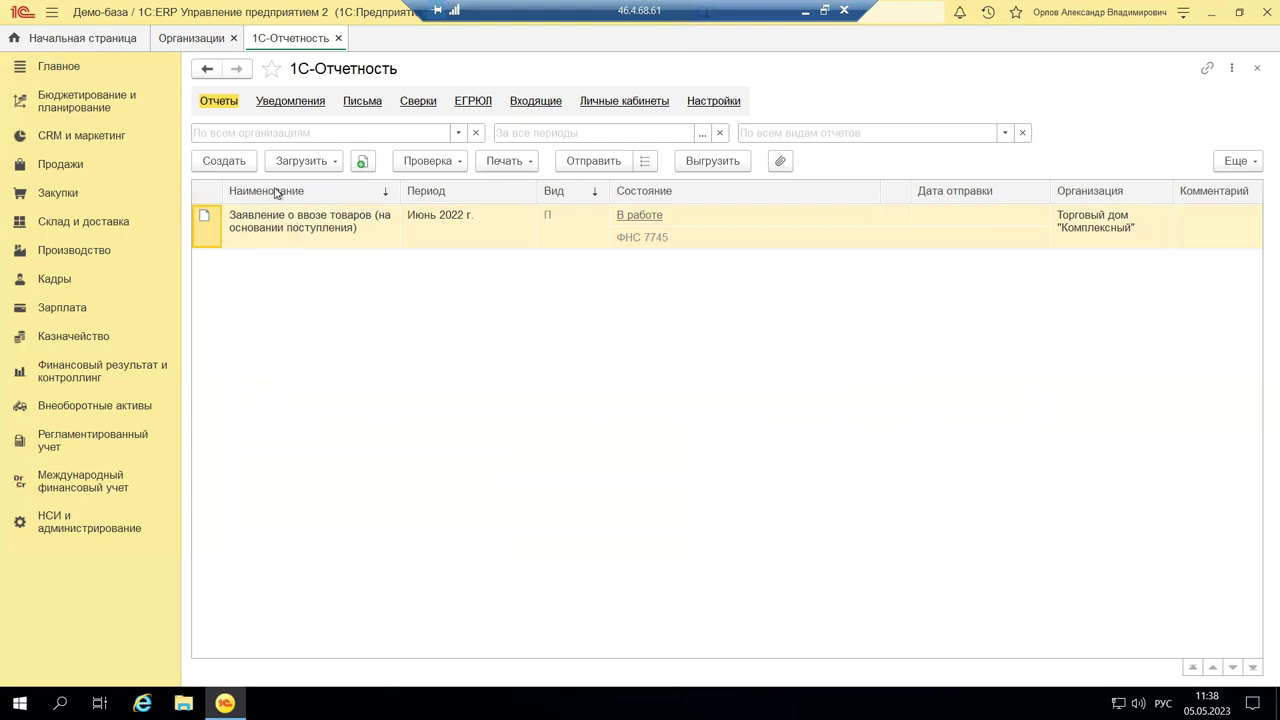
Step: Create a new report of type Сведения о трудовой деятельности работников, СЗВ-ТД from the Отчетность по физлицам category
left_click(237, 160)
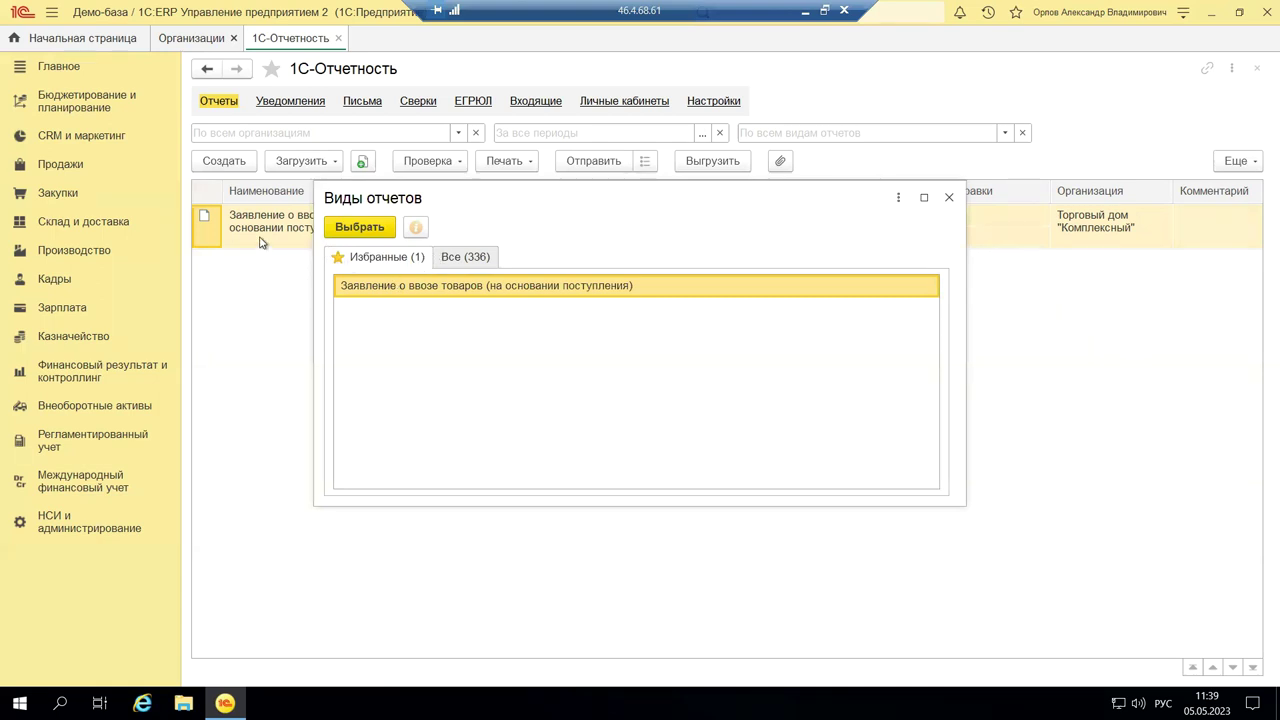
left_click(489, 262)
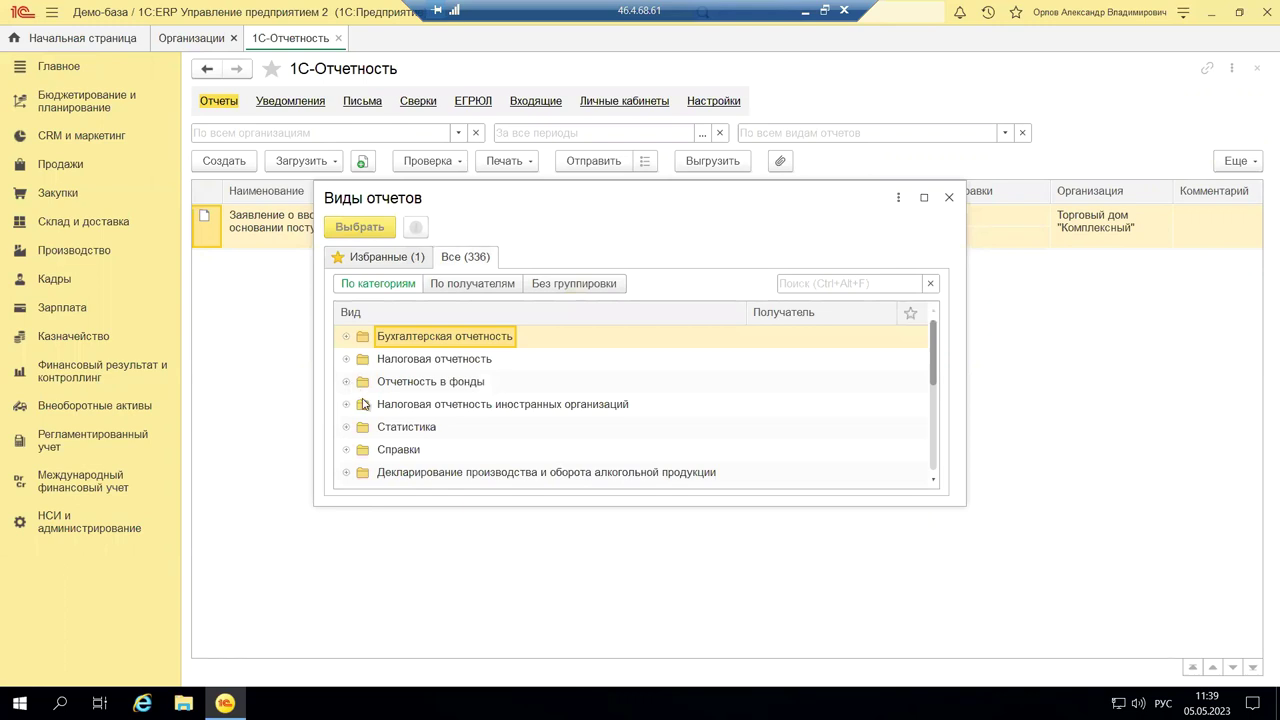
scroll(529, 448, "down", 1)
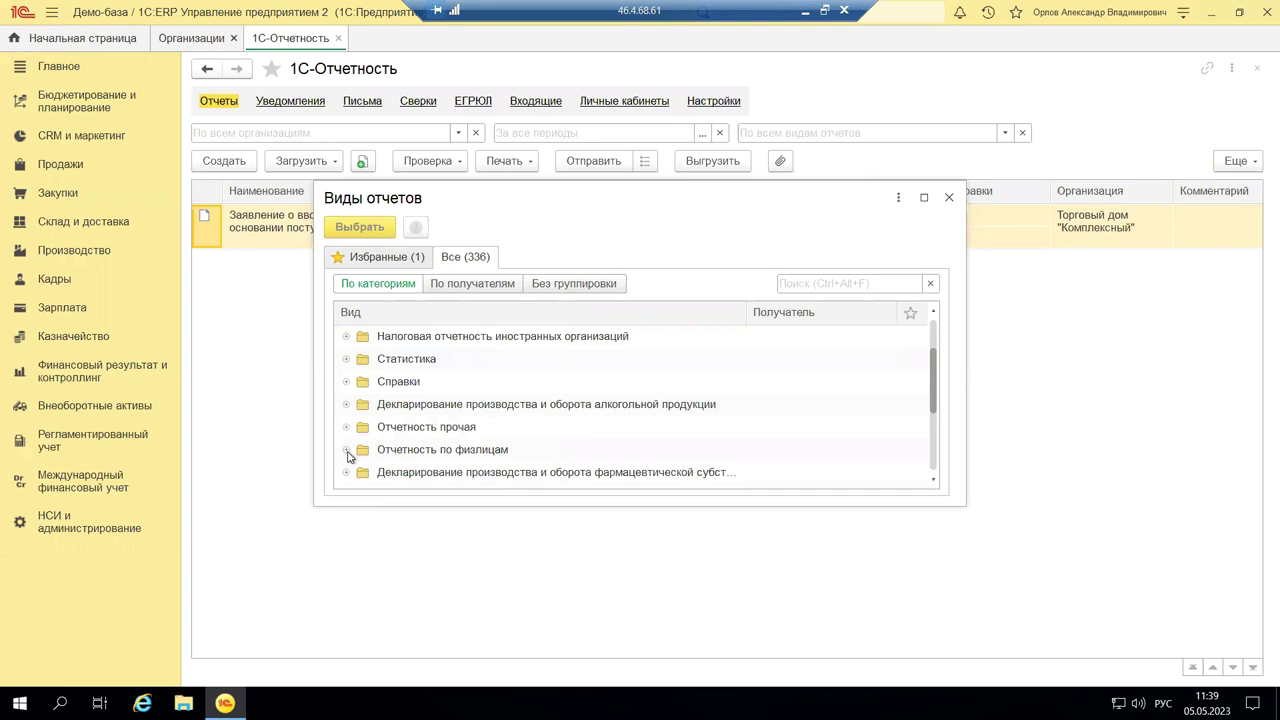
left_click(347, 450)
scroll(537, 429, "down", 2)
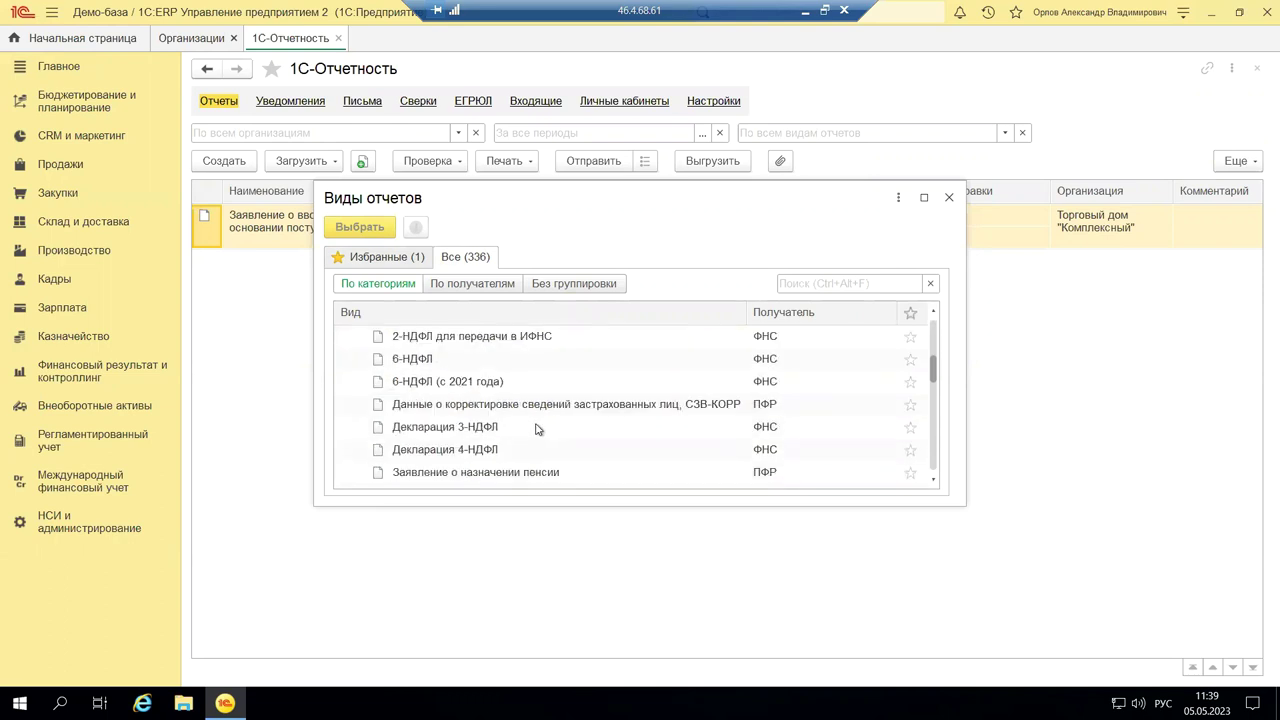
scroll(537, 428, "down", 7)
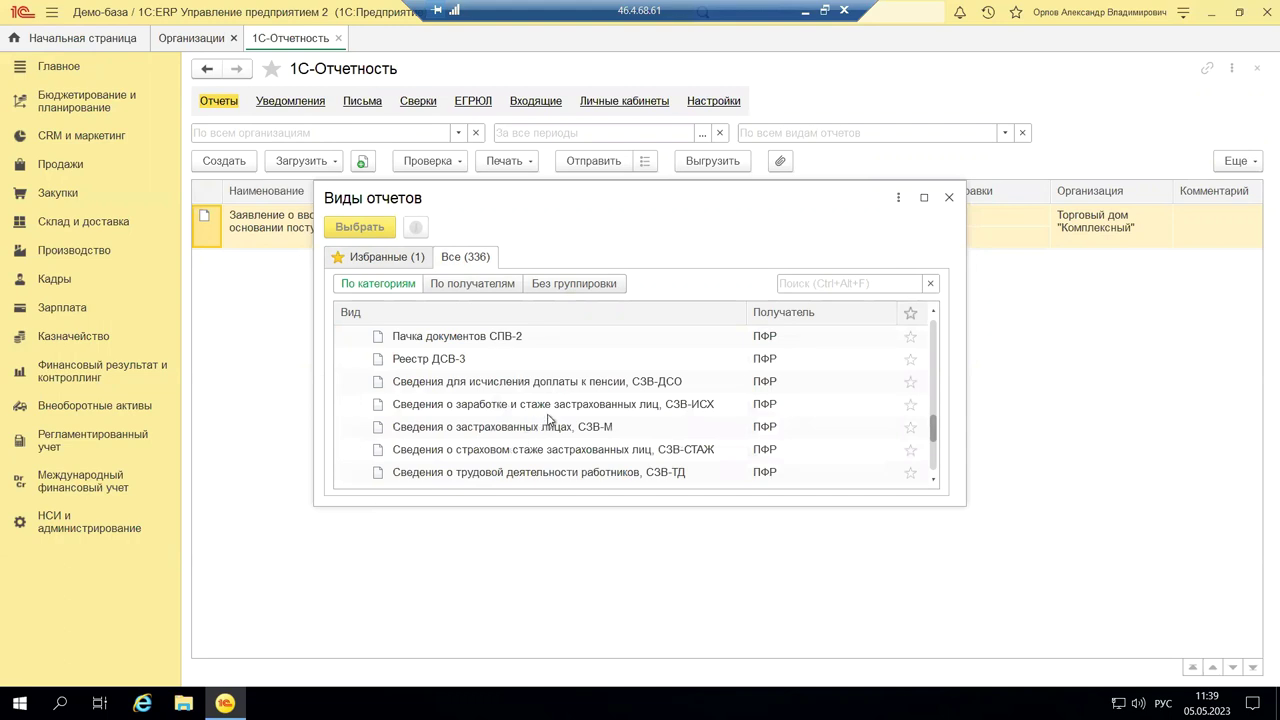
double_click(571, 473)
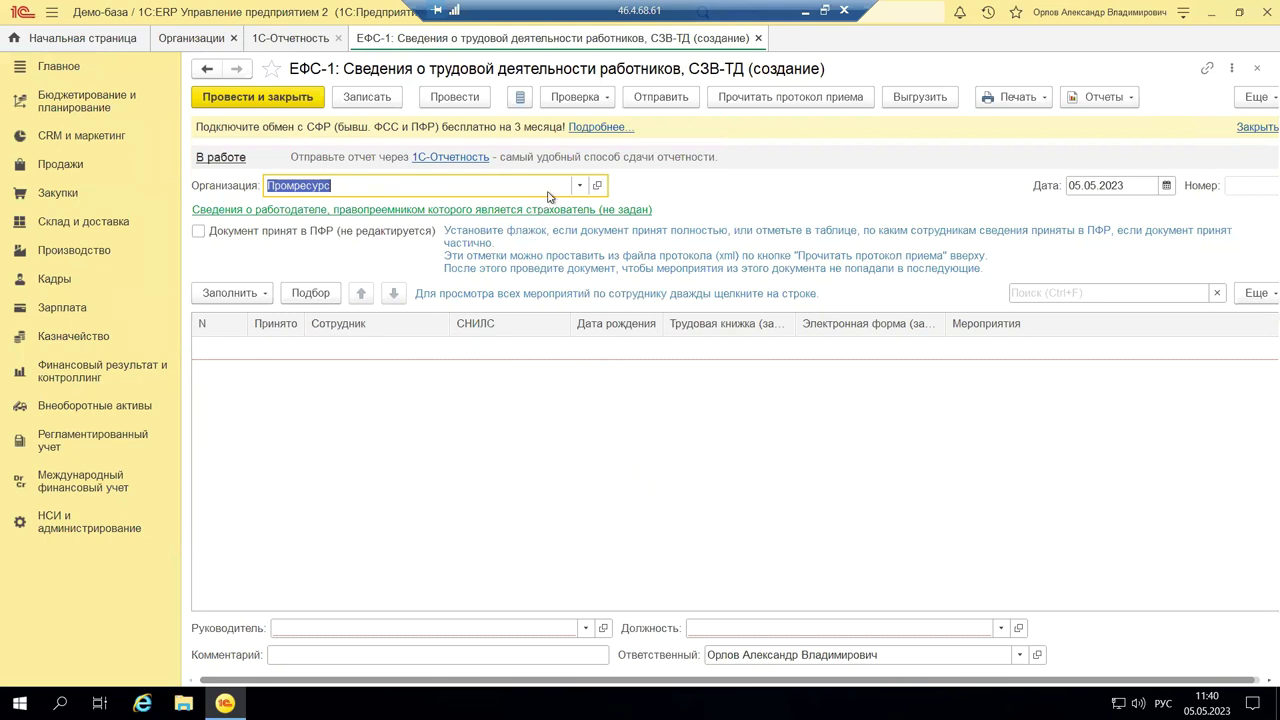
Step: Review the fill options of the new СЗВ-ТД report and cancel the empty employee row
left_click(252, 296)
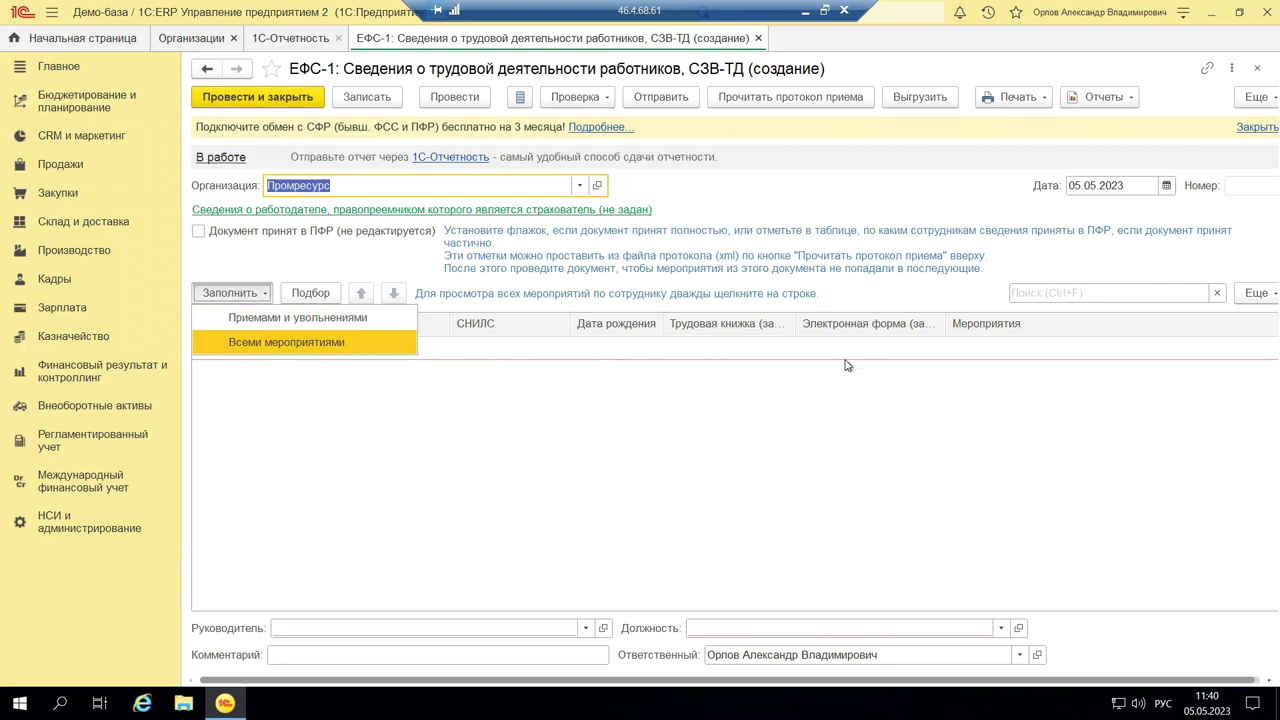
double_click(622, 379)
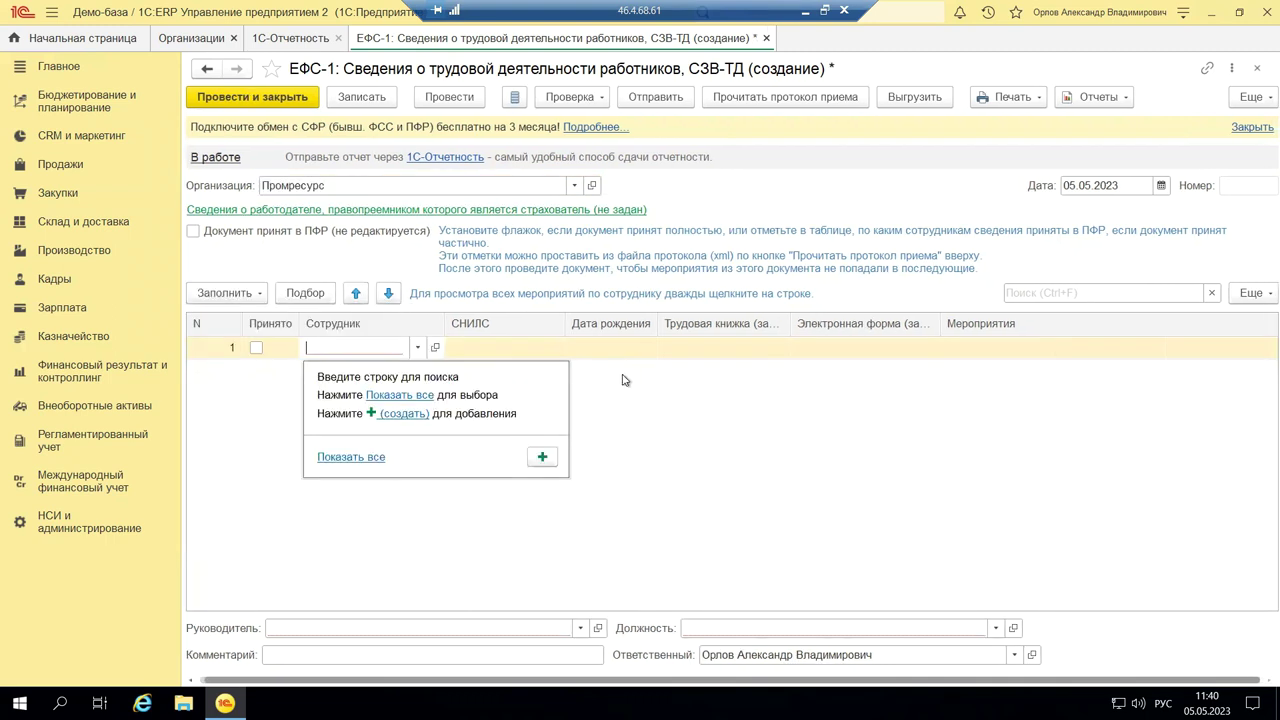
left_click(1257, 68)
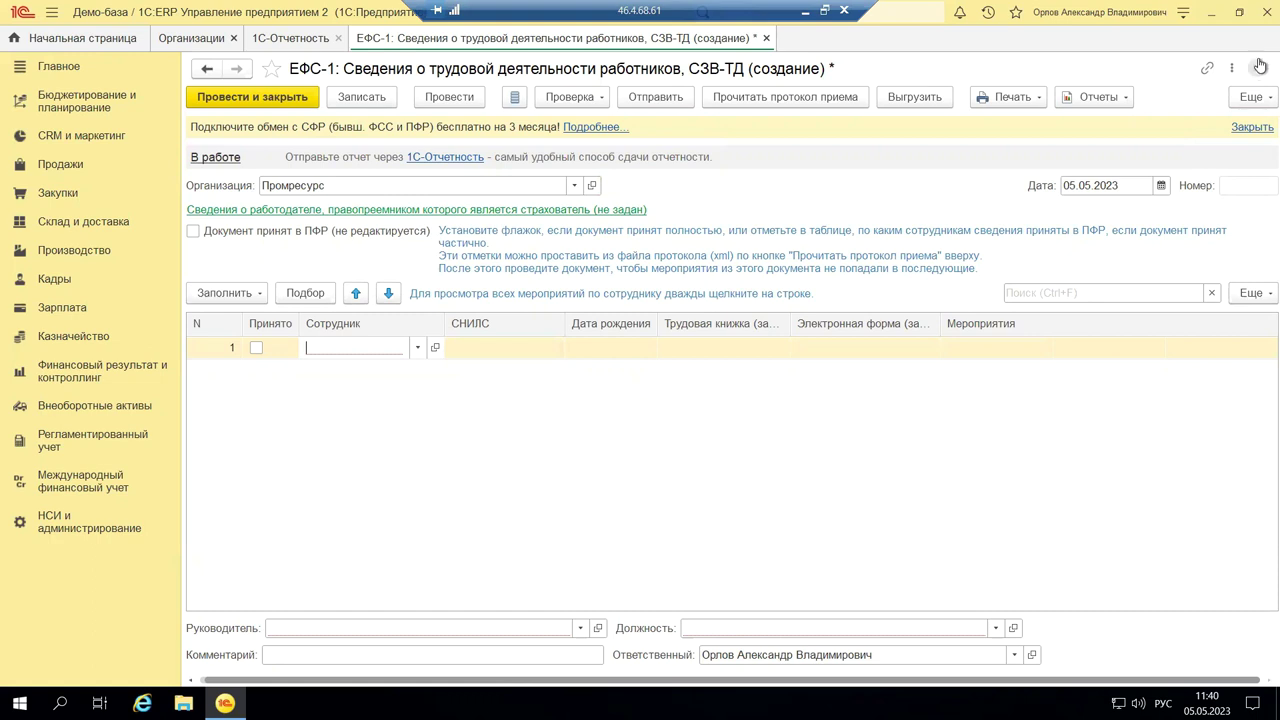
key("Escape")
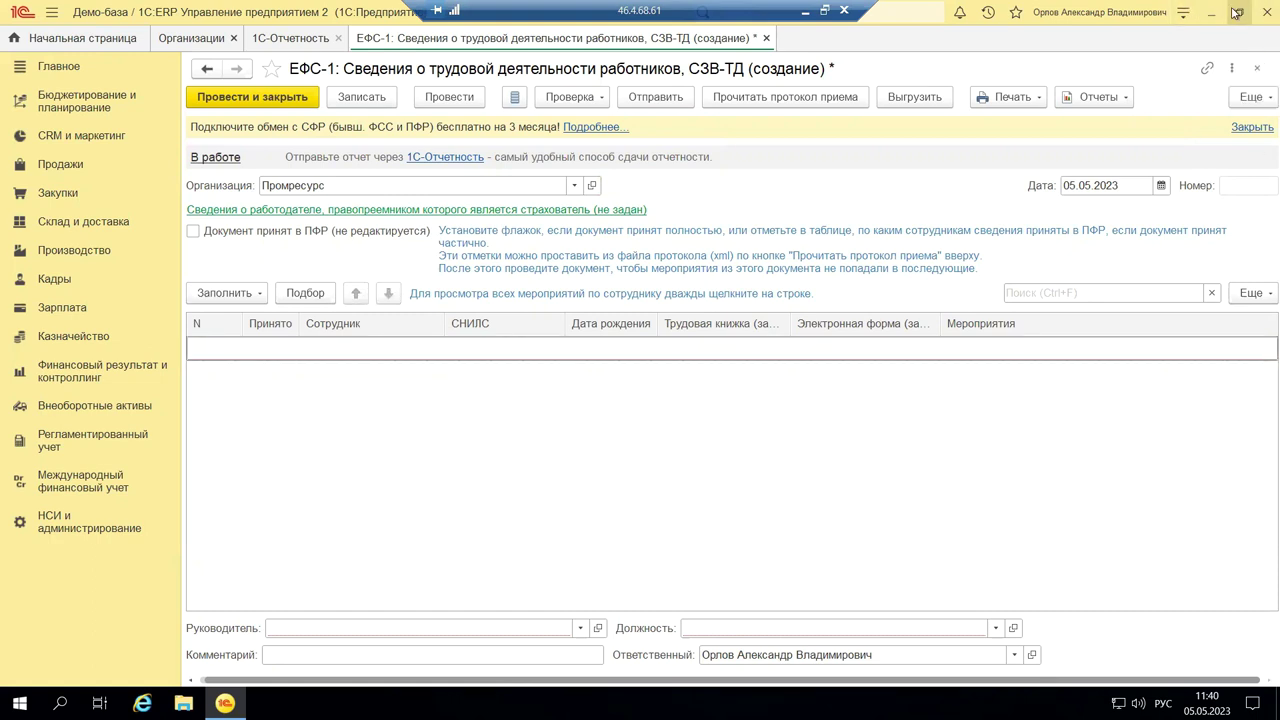
Step: Switch to the ЗУП 3.1 window and open the Кадровые отчеты list of the Кадры section
left_click(806, 11)
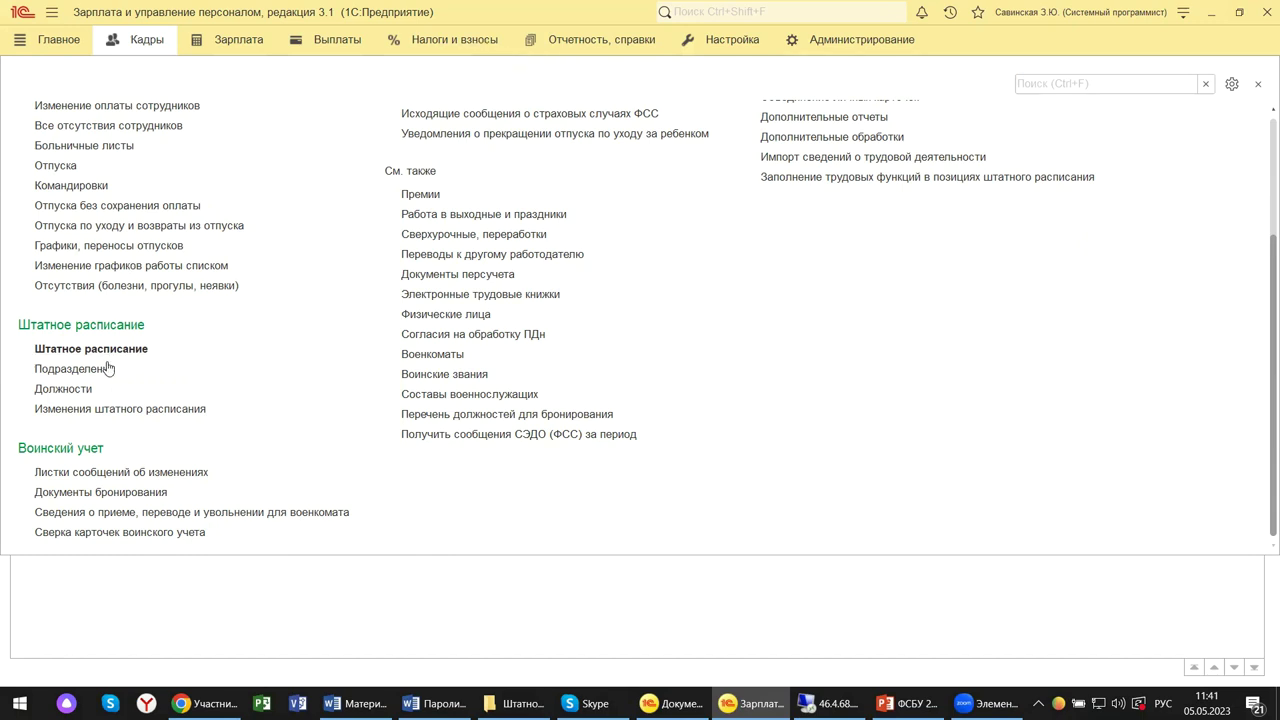
scroll(106, 337, "up", 3)
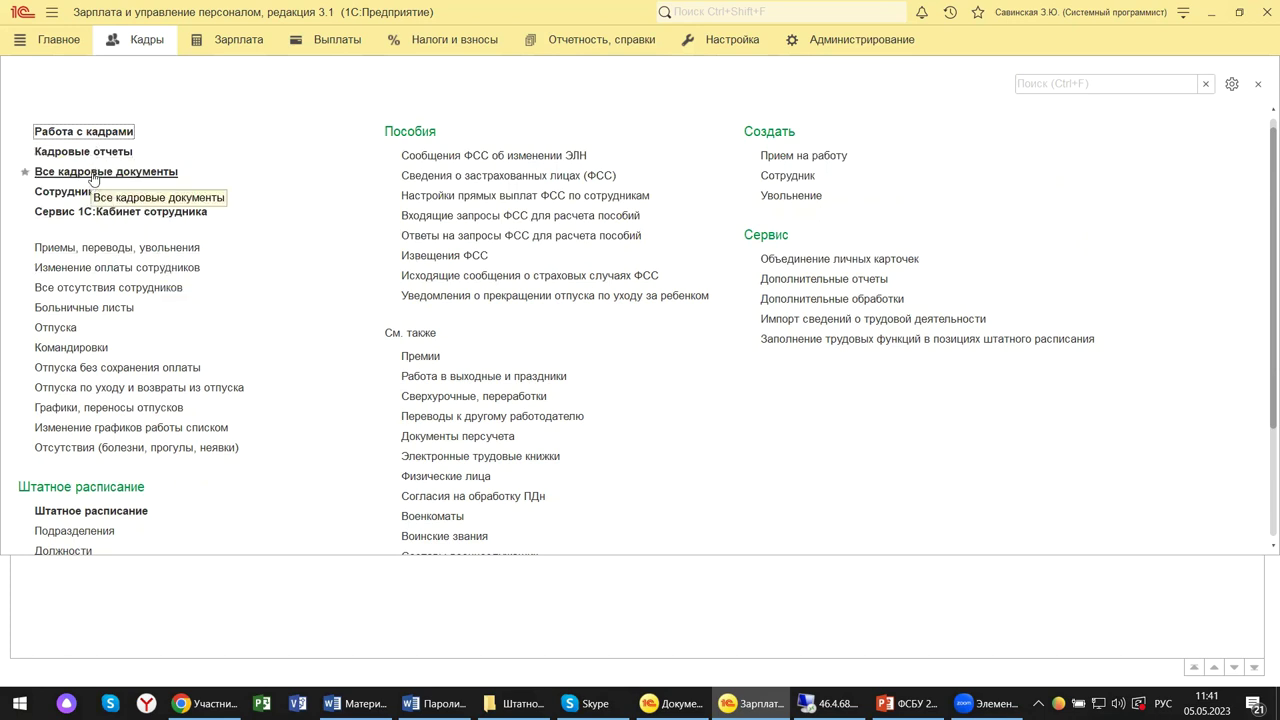
scroll(93, 177, "up", 1)
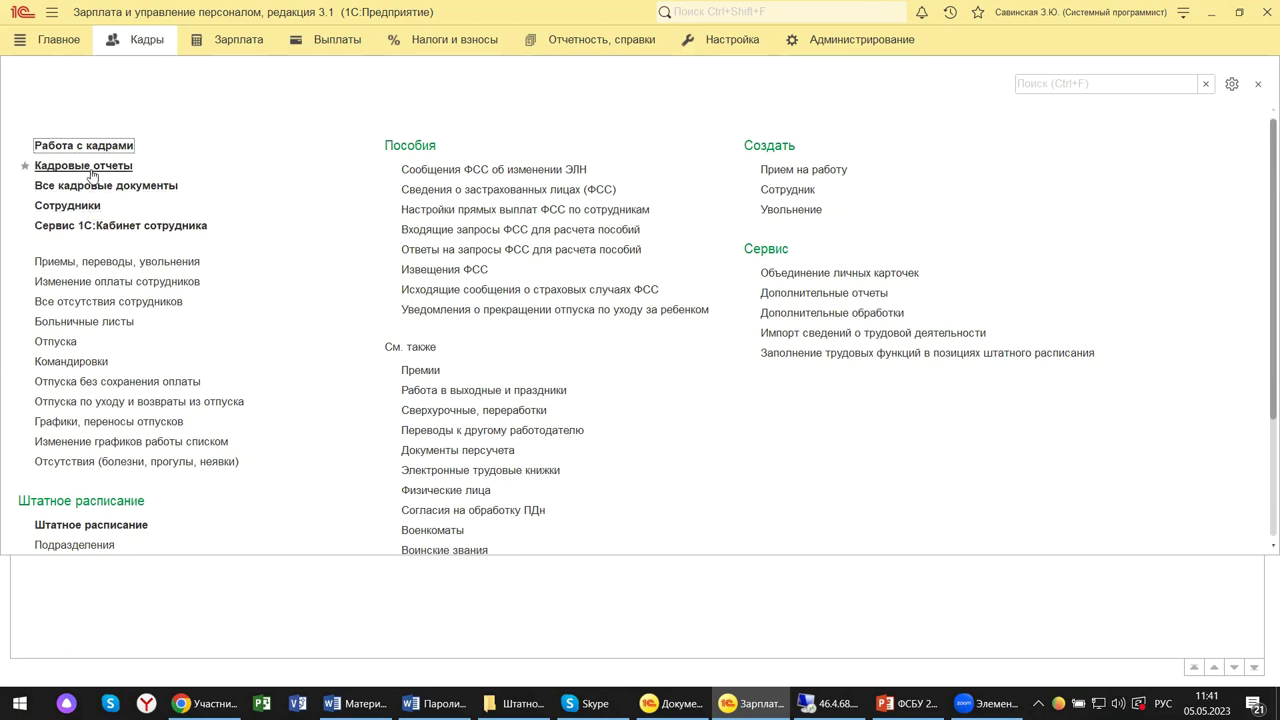
left_click(96, 172)
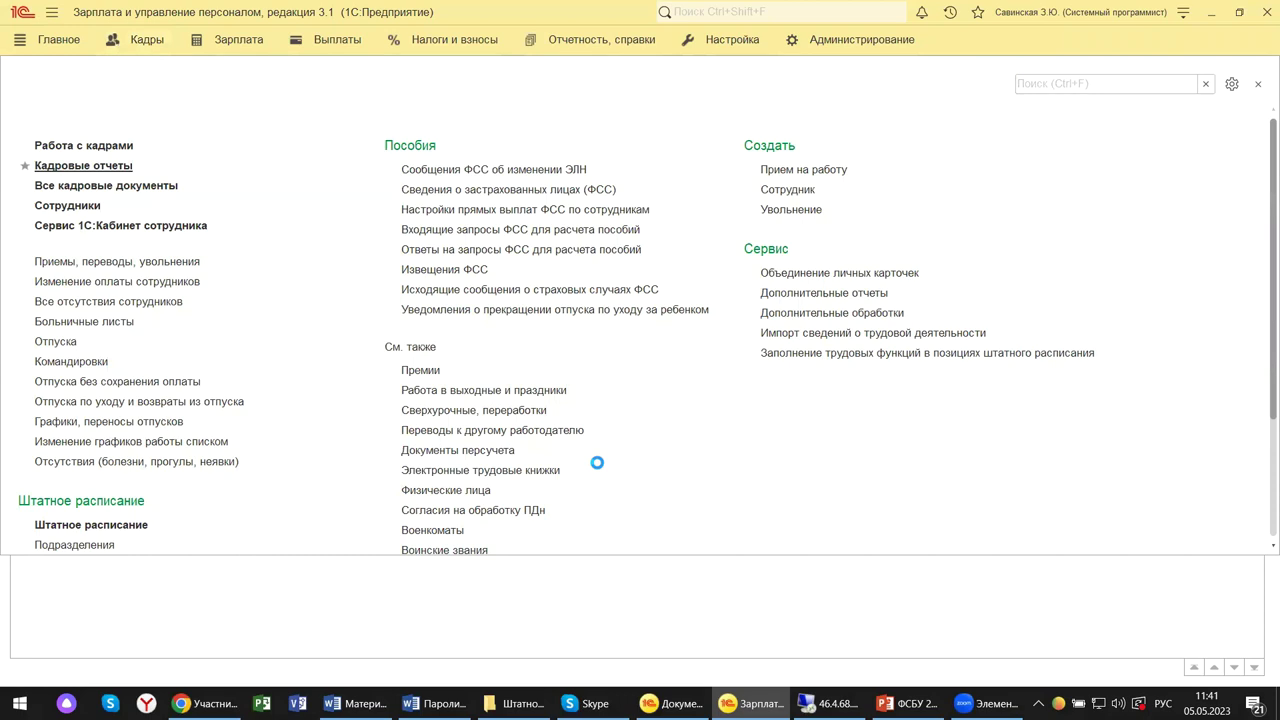
left_click(84, 168)
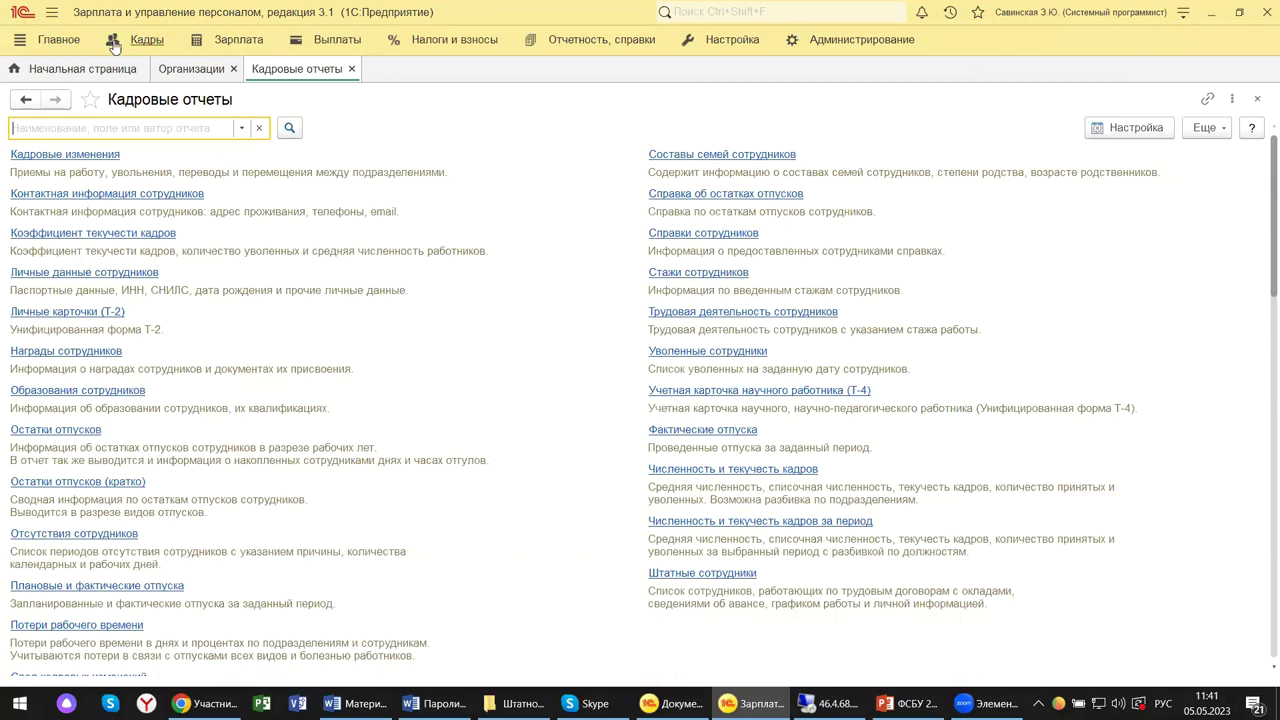
Step: Open Электронные трудовые книжки from the Кадры section and view the СЗВ-ТД document dated 03.03.2023
left_click(148, 42)
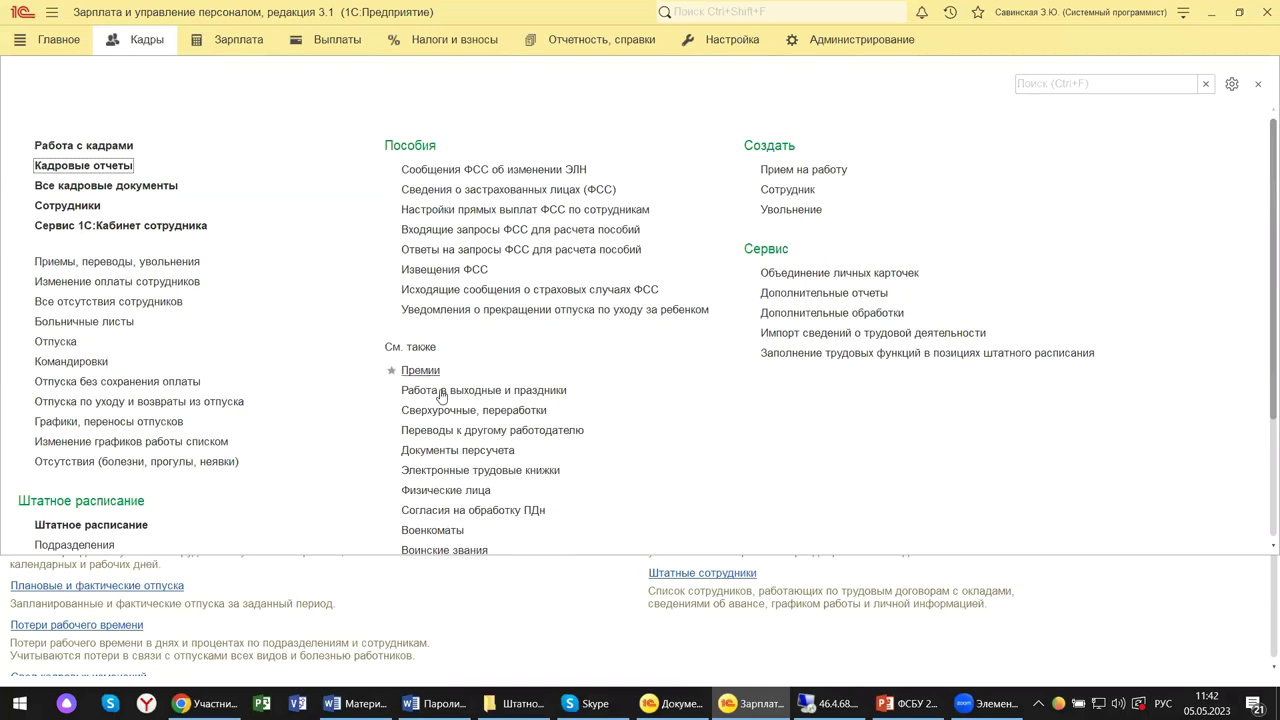
left_click(455, 472)
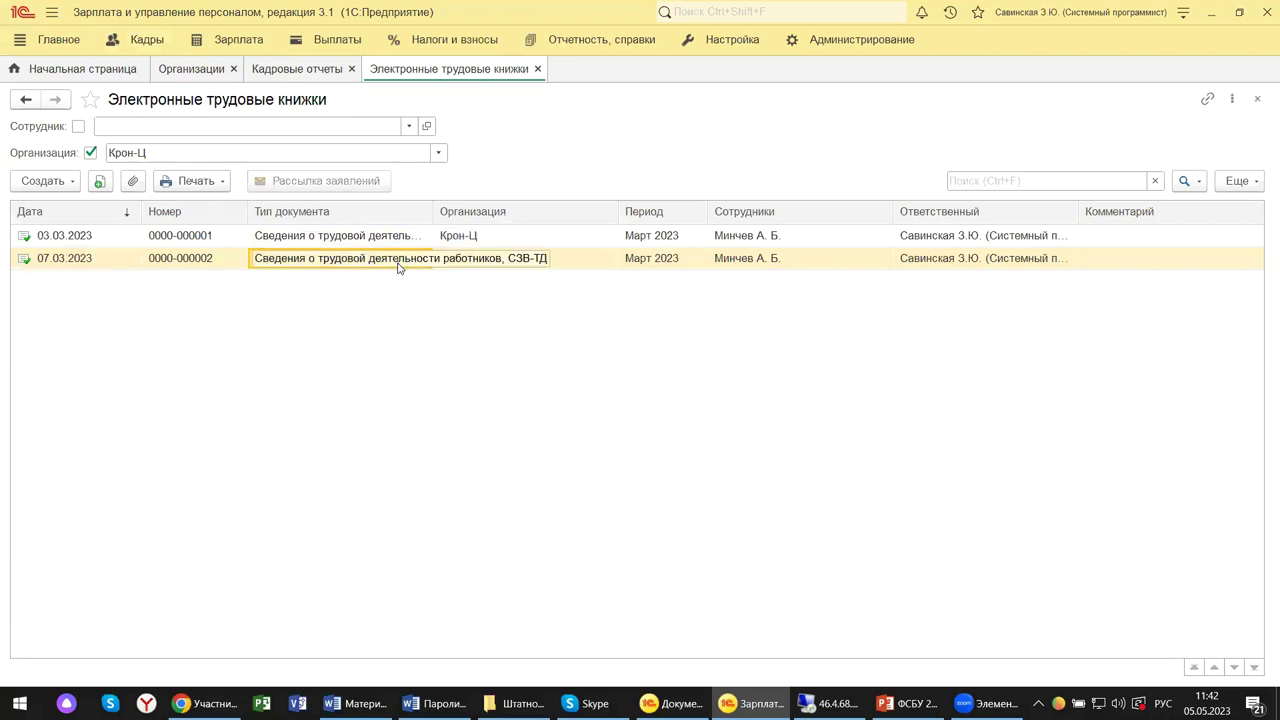
double_click(398, 235)
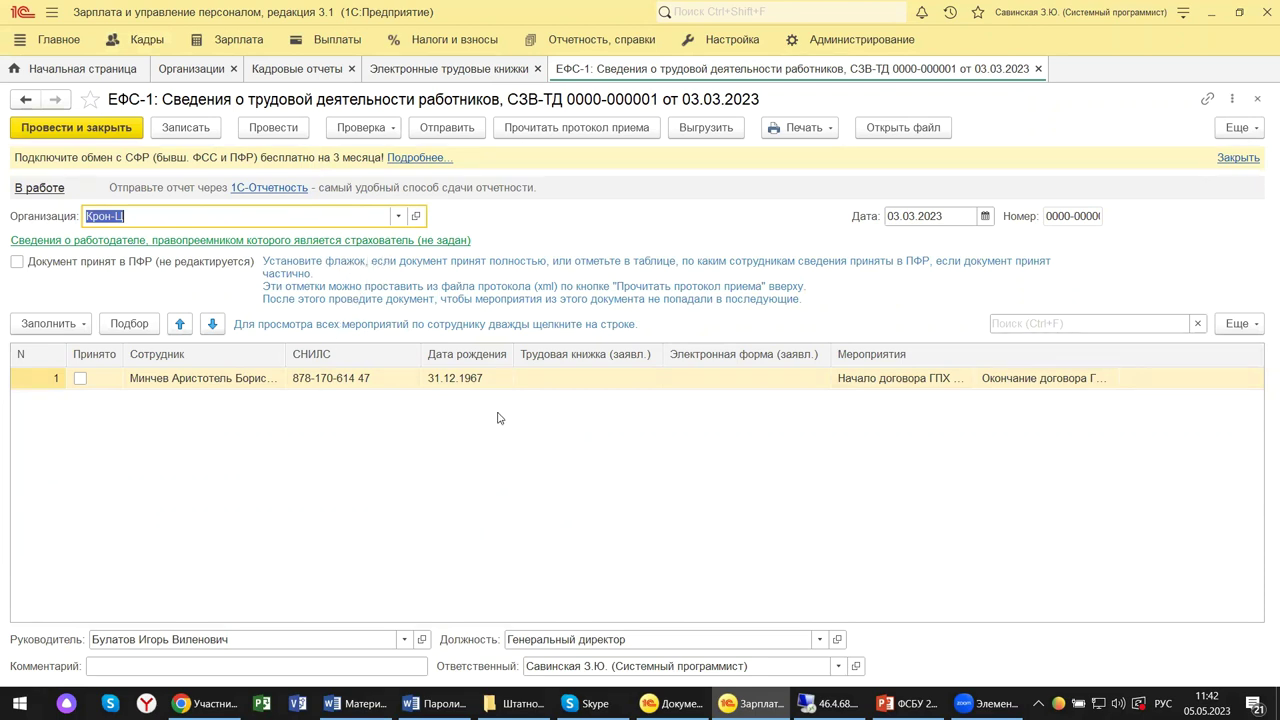
Step: Open the employee's events in the СЗВ-ТД document and examine the Начало договора ГПХ entry and its job function
left_click(323, 386)
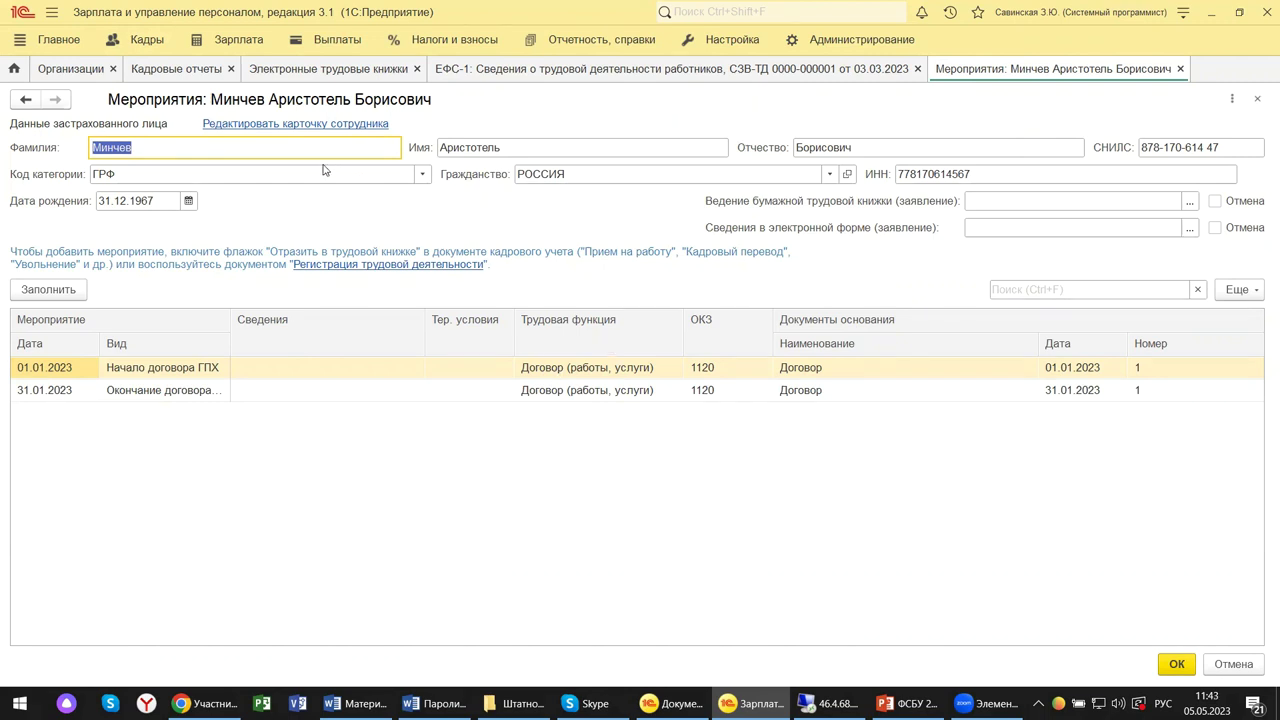
left_click(158, 370)
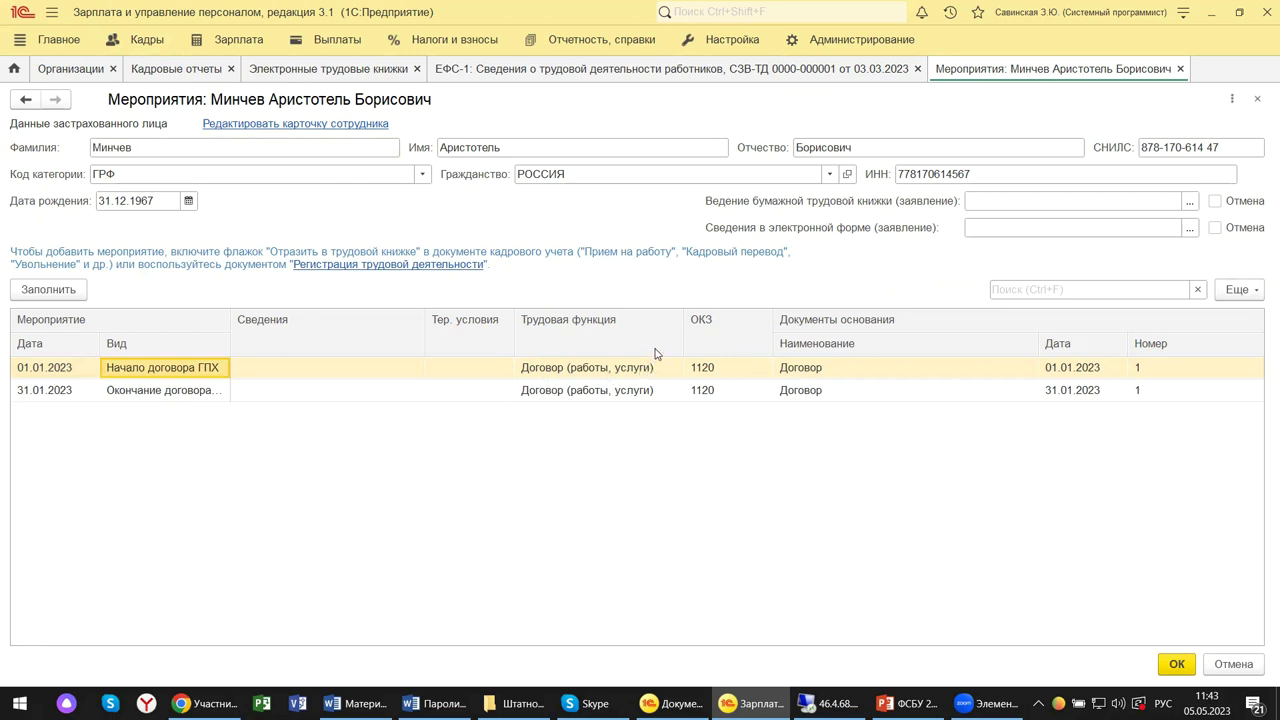
left_click(631, 370)
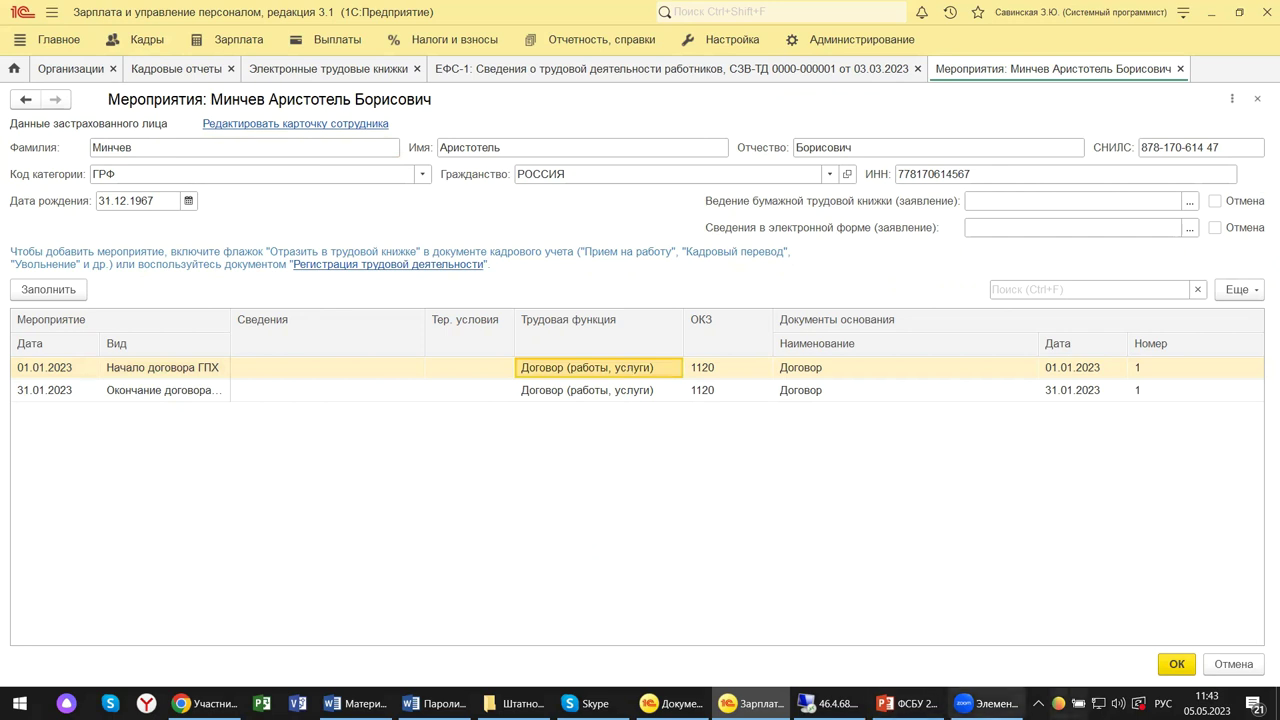
Step: Switch back to the 1C:ERP remote session and close the new СЗВ-ТД report without saving it
mouse_move(827, 703)
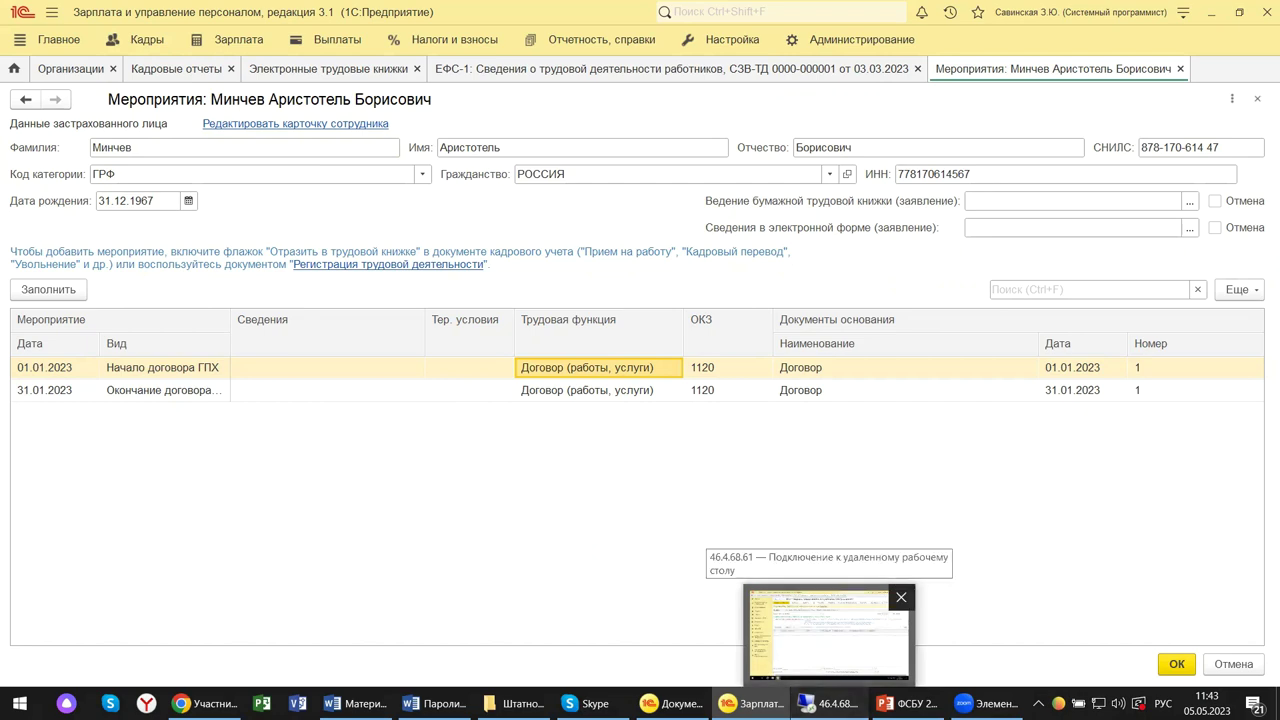
left_click(827, 703)
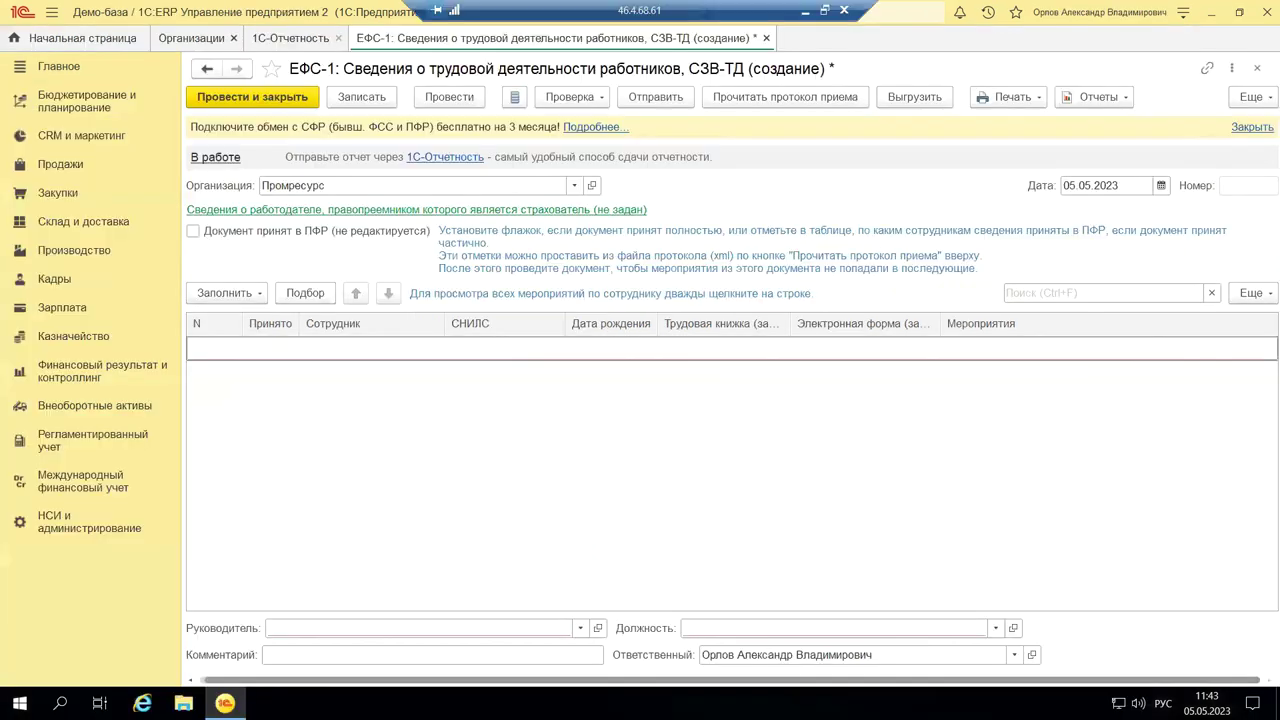
left_click(1259, 68)
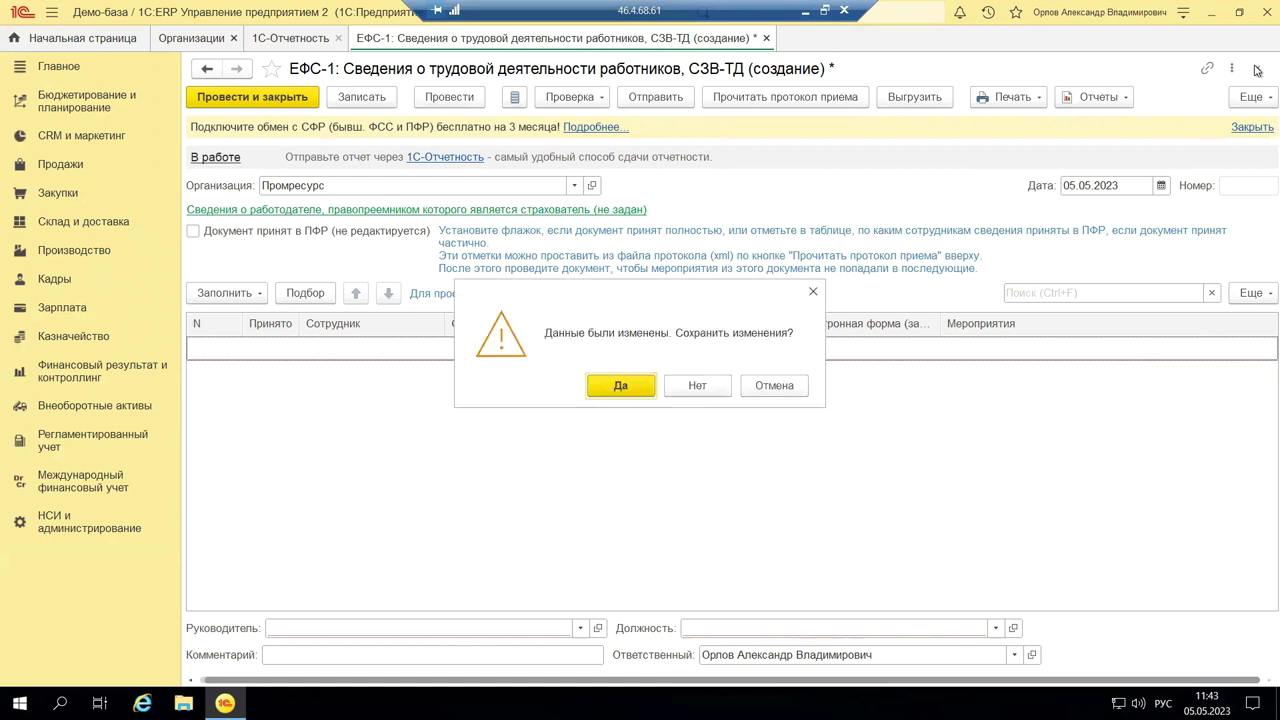
left_click(697, 386)
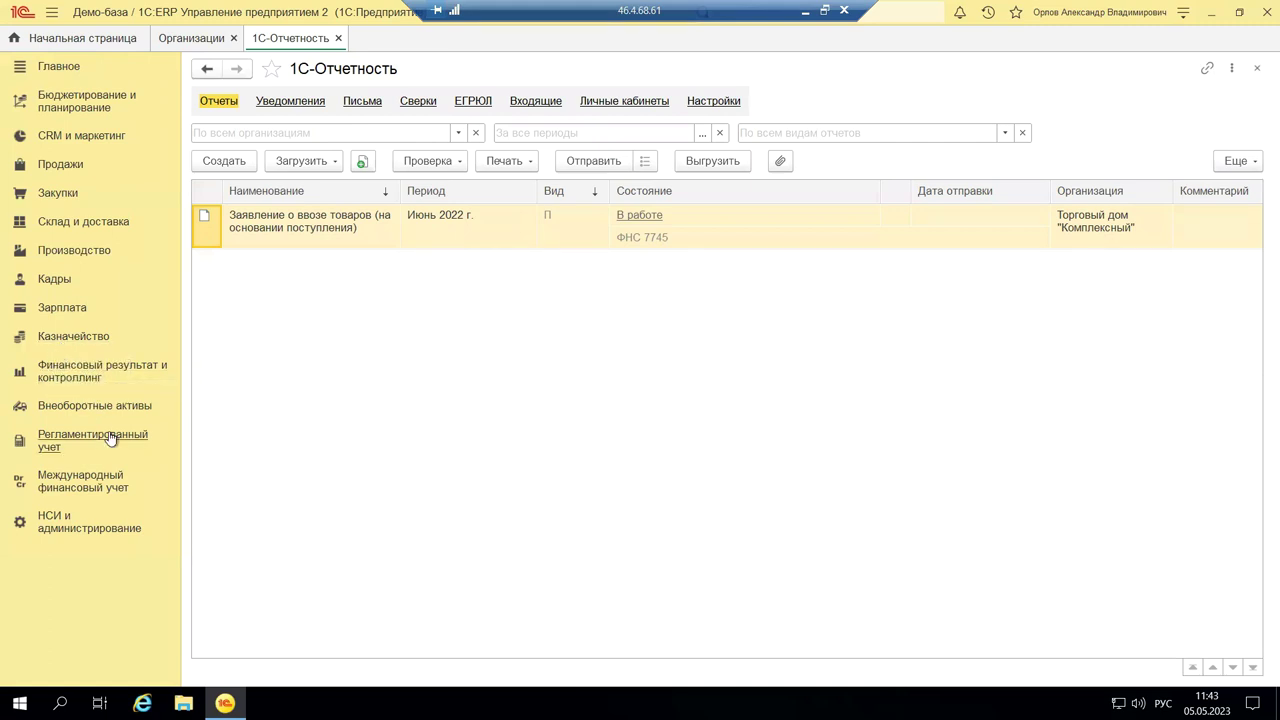
Step: Open Электронные трудовые книжки from the Кадры section, check its print options and close the list
left_click(53, 283)
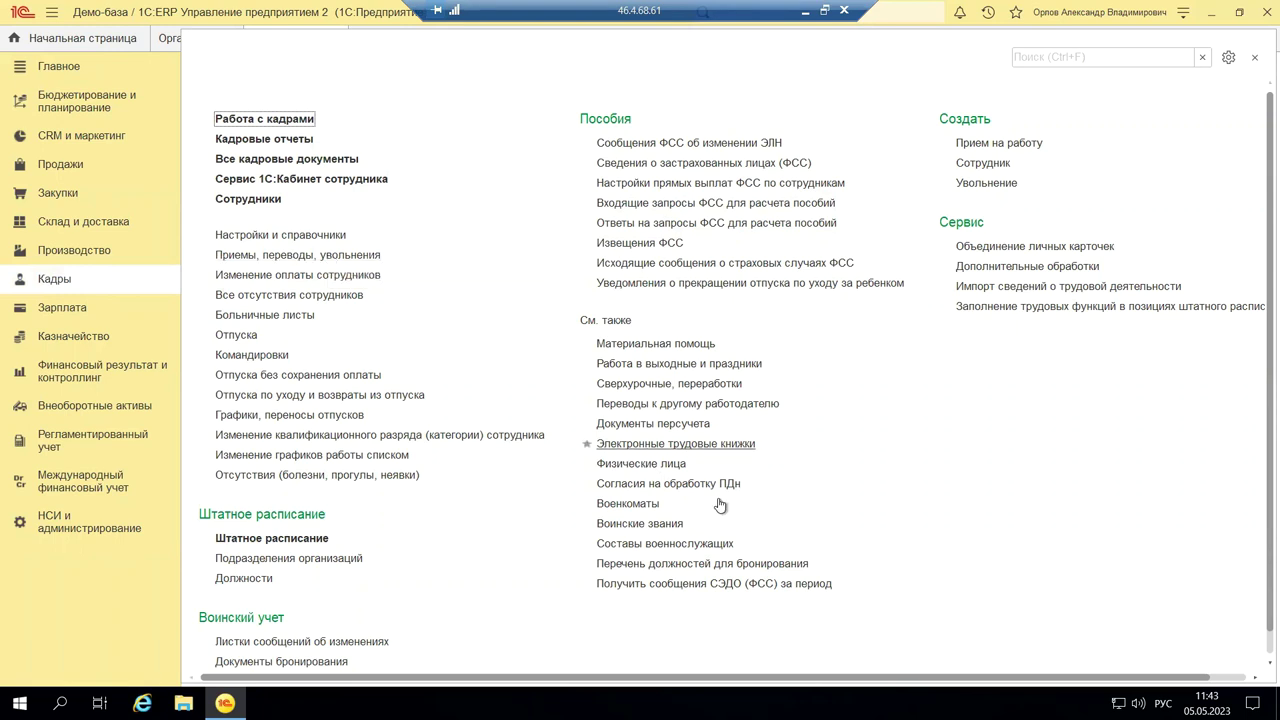
left_click(722, 449)
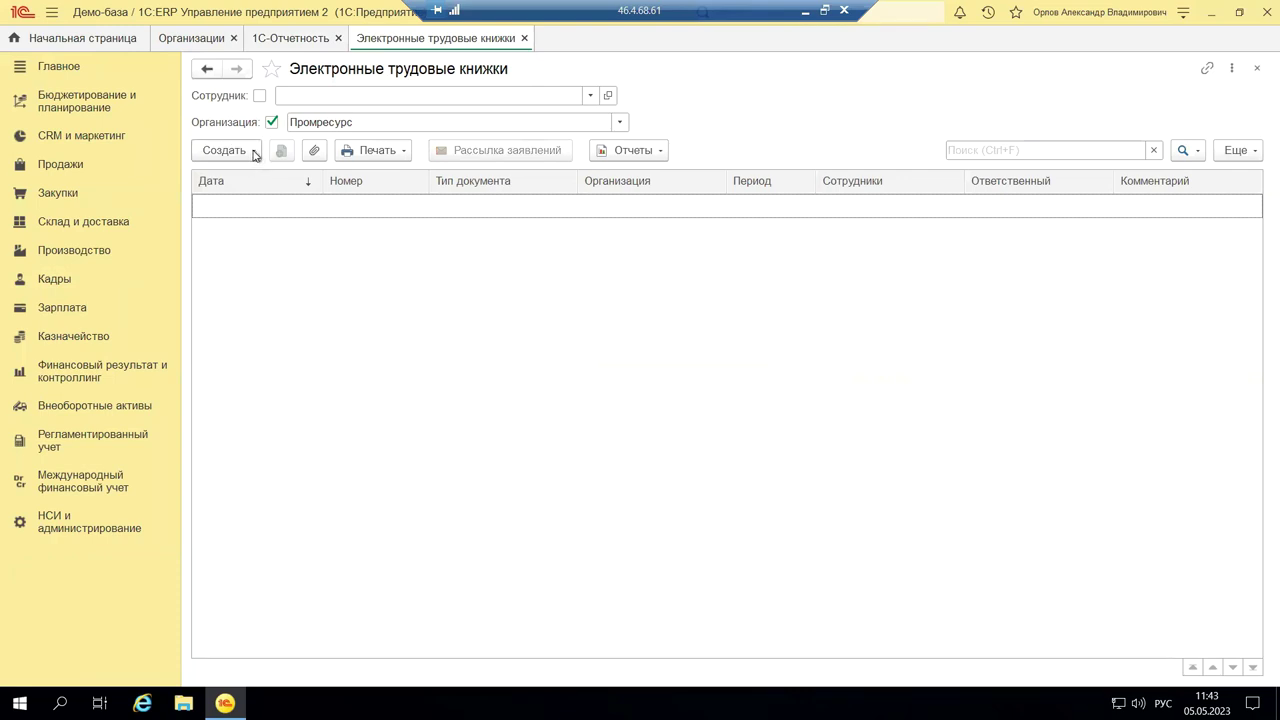
left_click(370, 153)
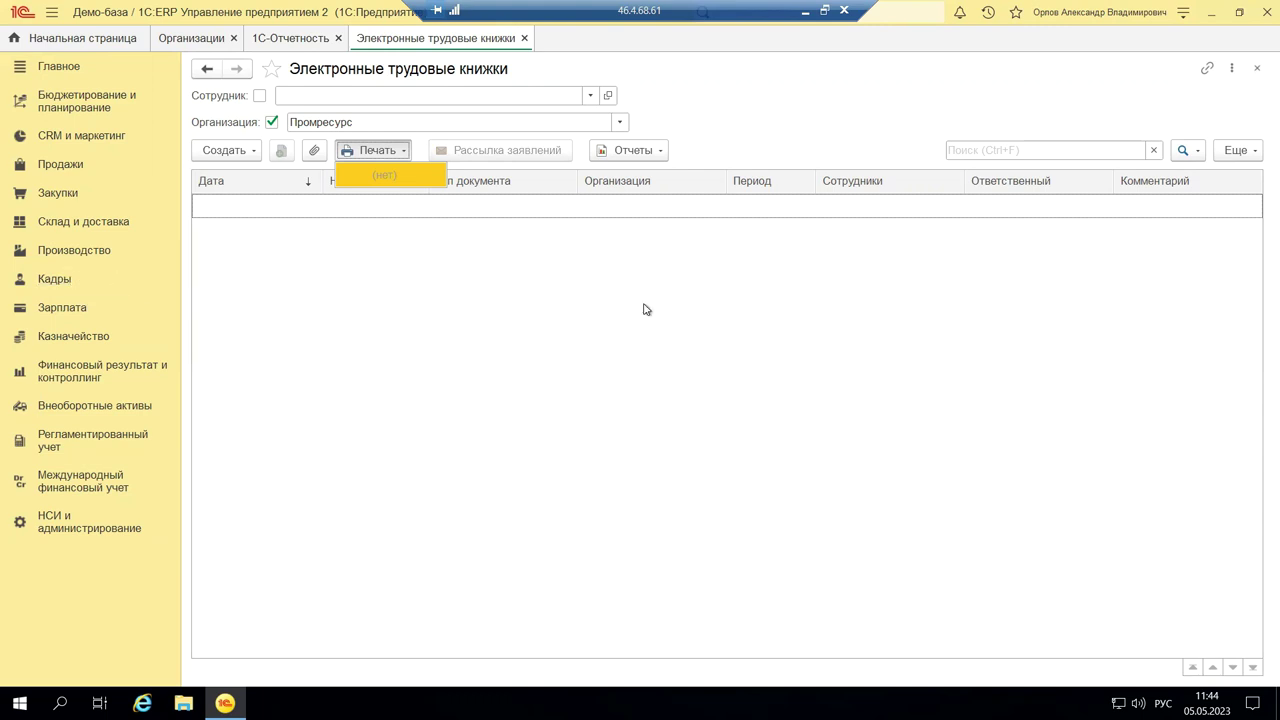
left_click(1256, 70)
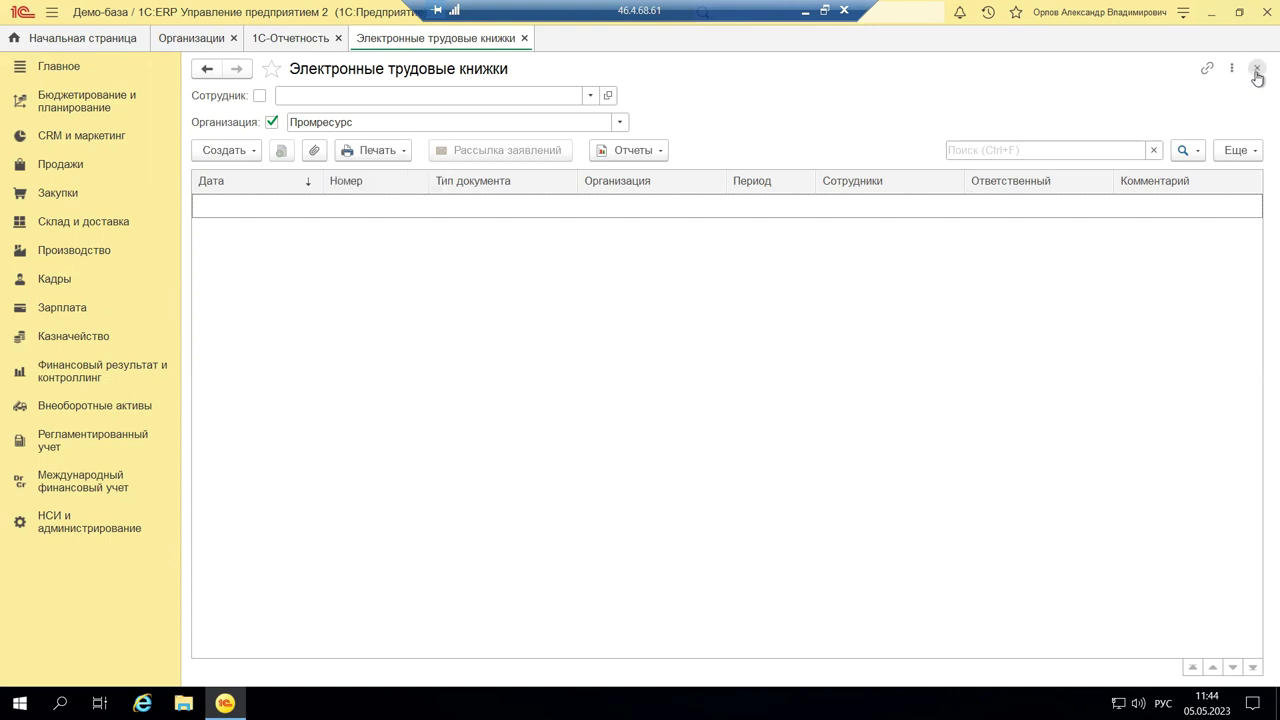
left_click(1256, 70)
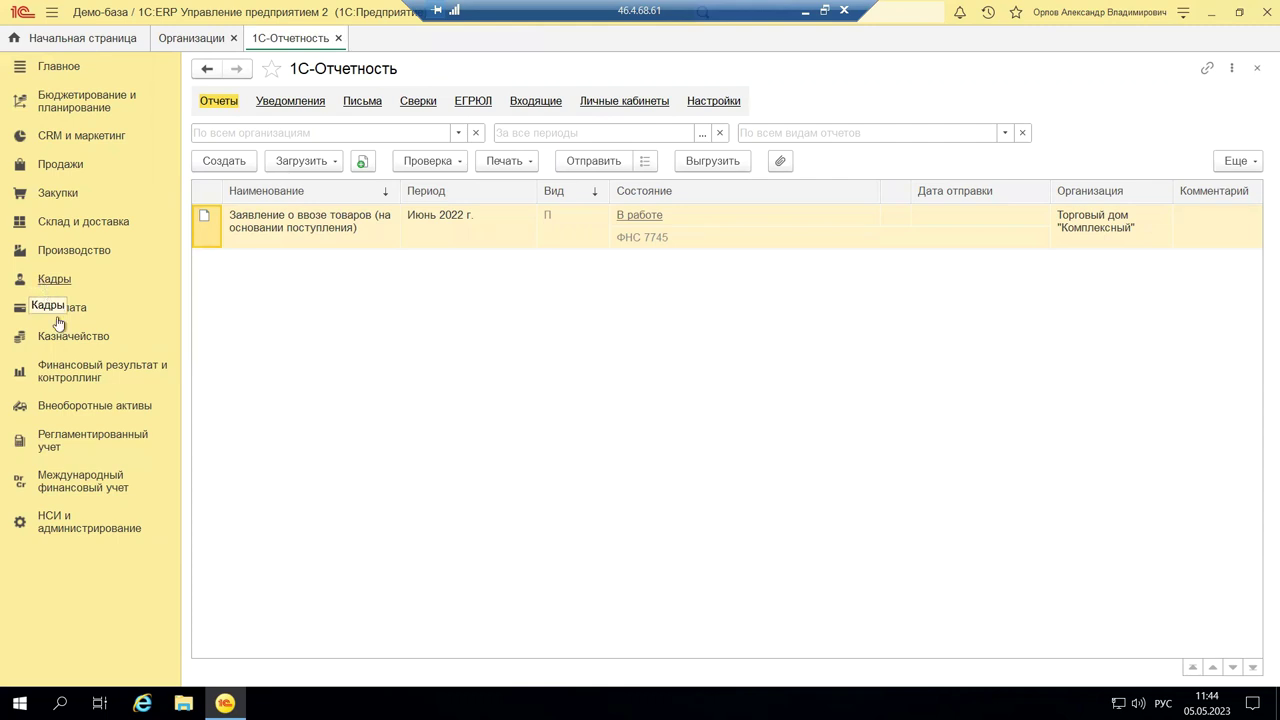
Step: Open Регламентированные отчеты from the Регламентированный учет section and check the report list's print options
left_click(96, 441)
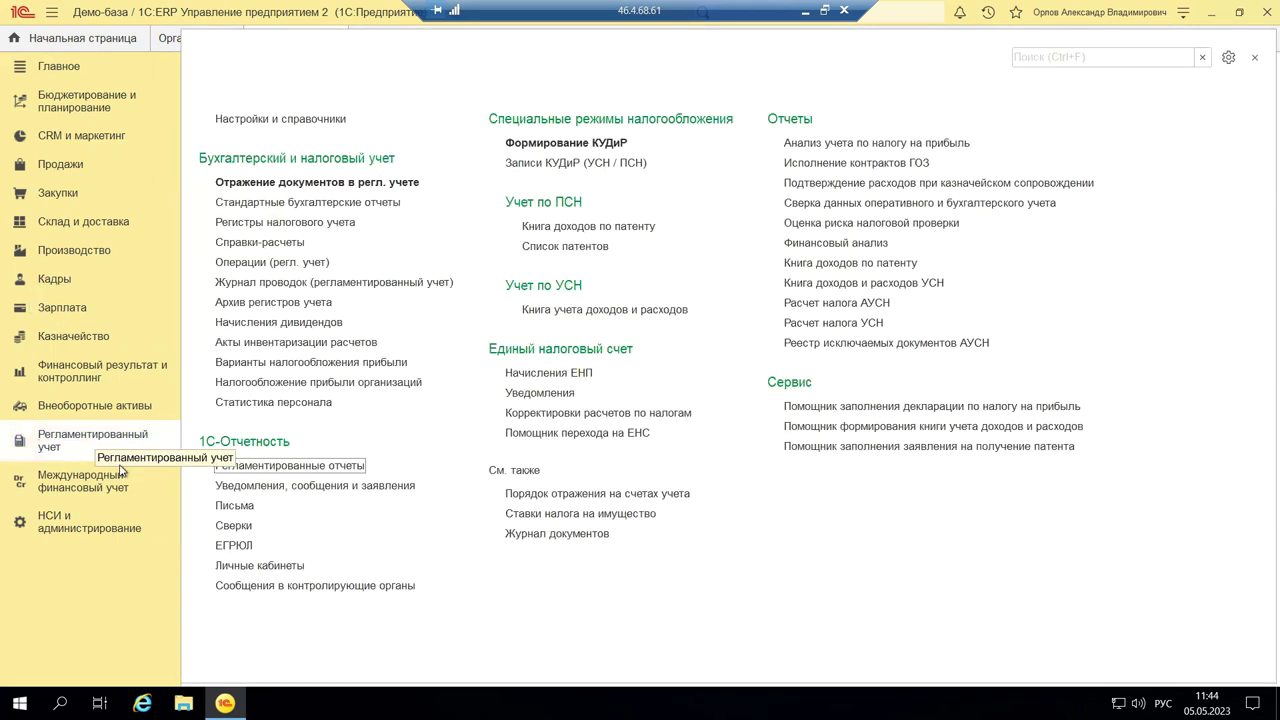
left_click(276, 468)
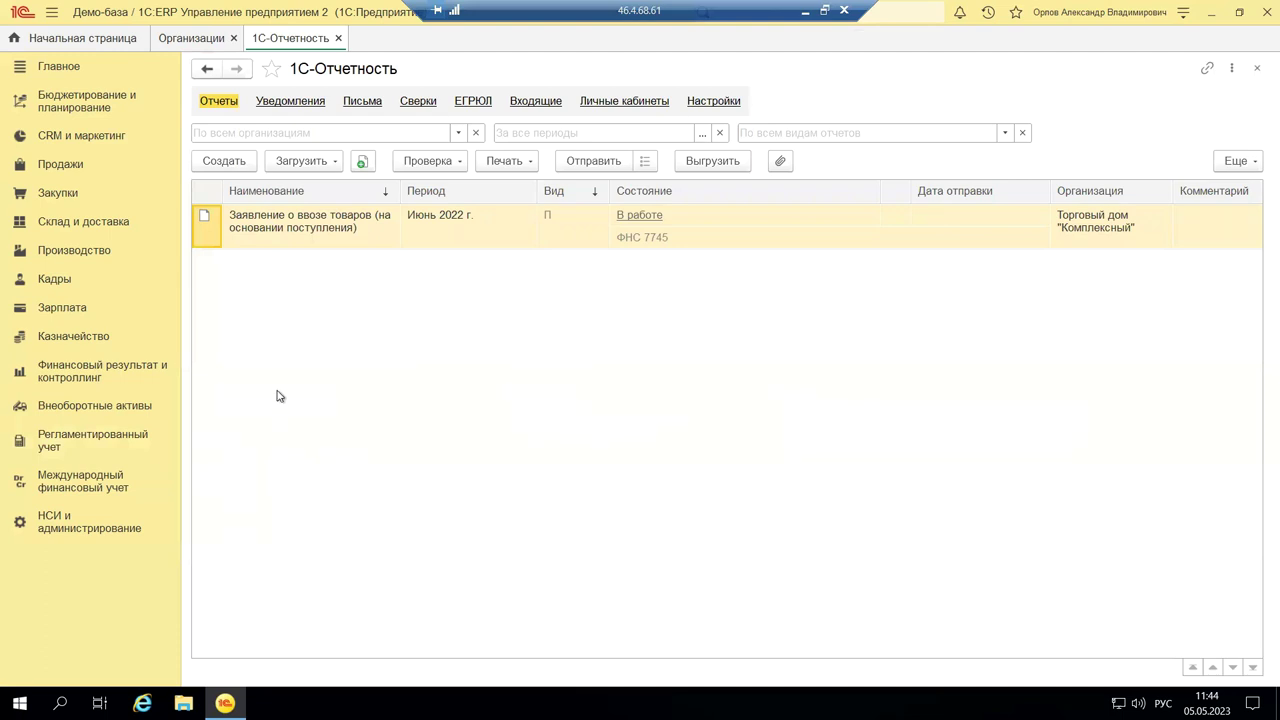
left_click(506, 163)
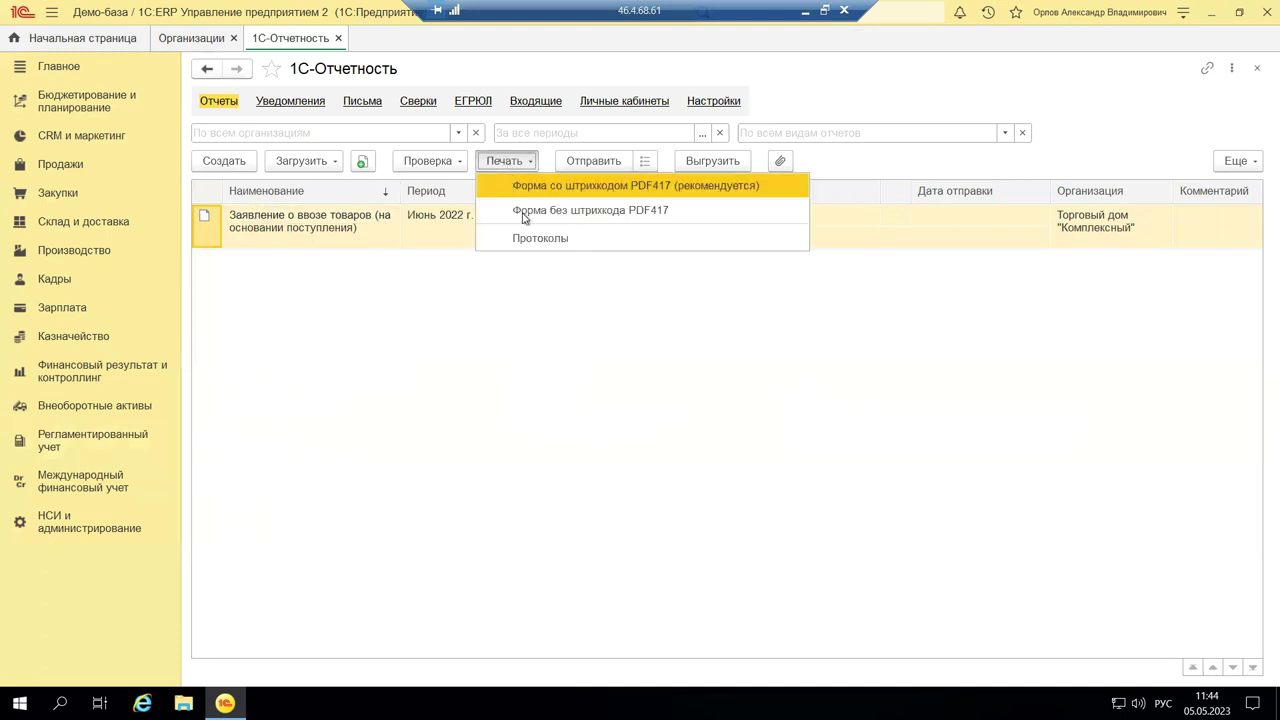
left_click(530, 278)
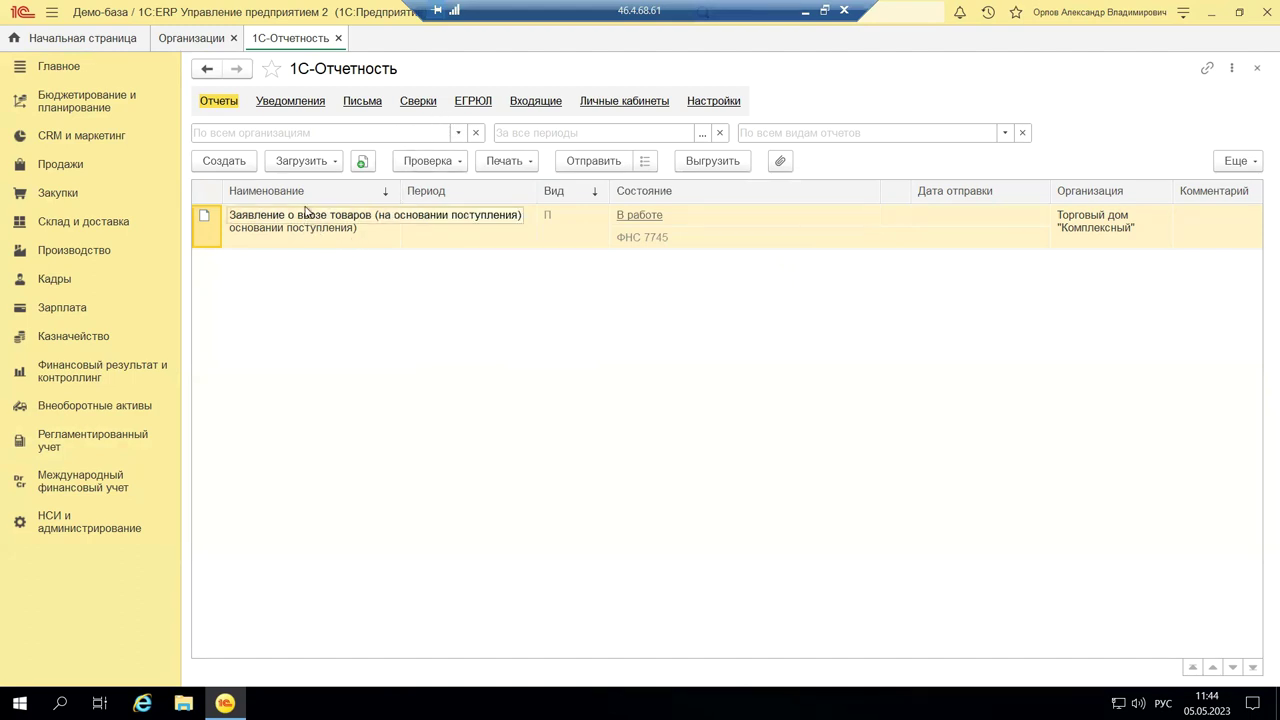
Step: Create a new Сведения о трудовой деятельности работников, СЗВ-ТД report from the Отчетность по физлицам category
left_click(237, 163)
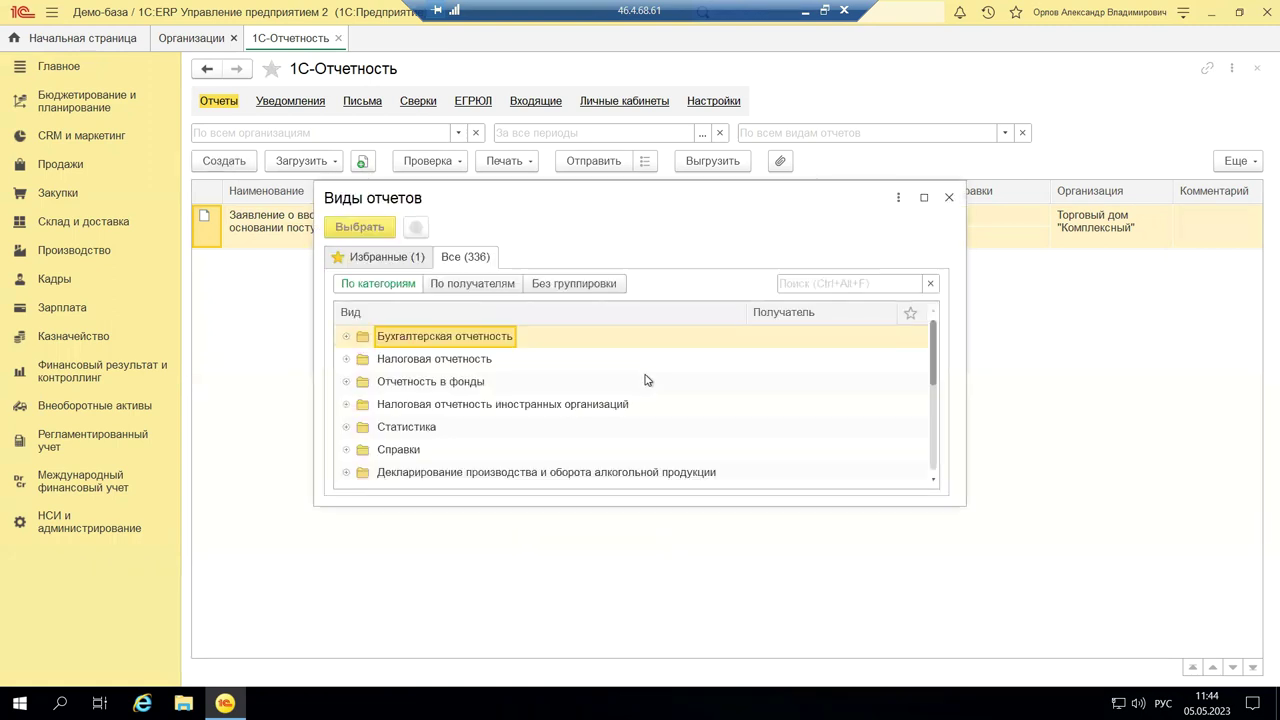
scroll(372, 408, "down", 3)
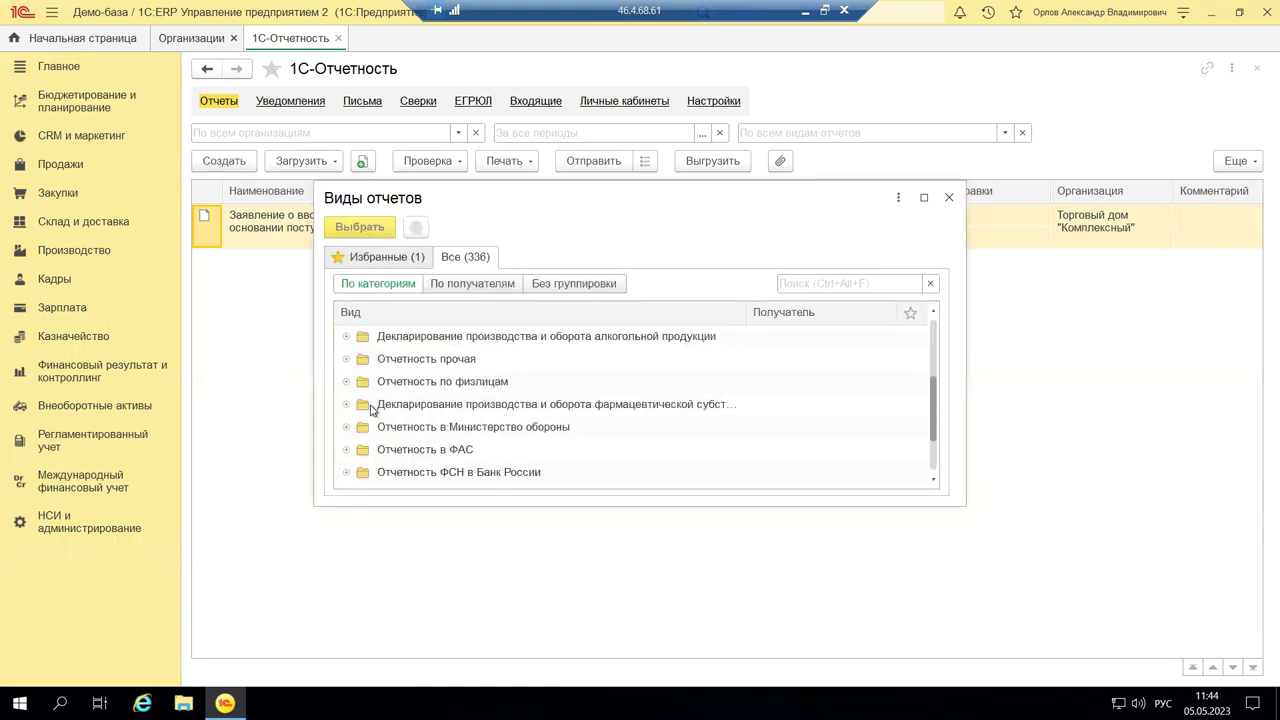
scroll(375, 408, "up", 1)
scroll(377, 408, "up", 1)
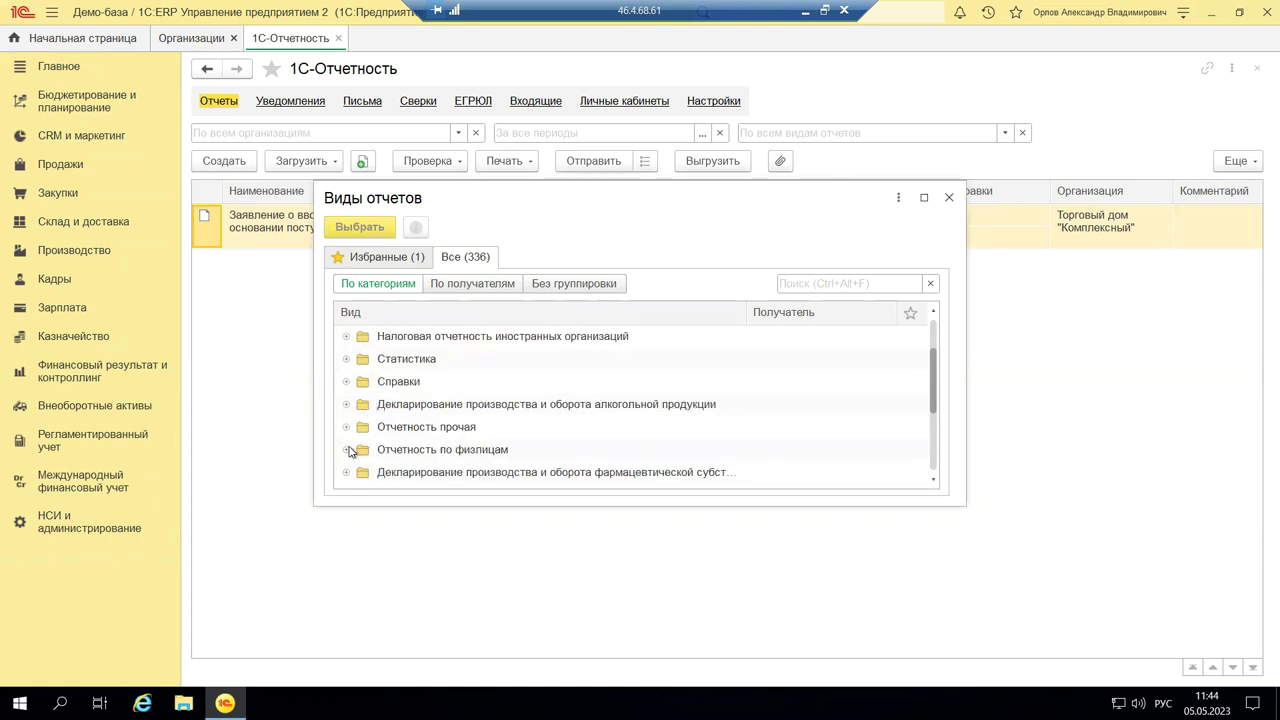
left_click(348, 450)
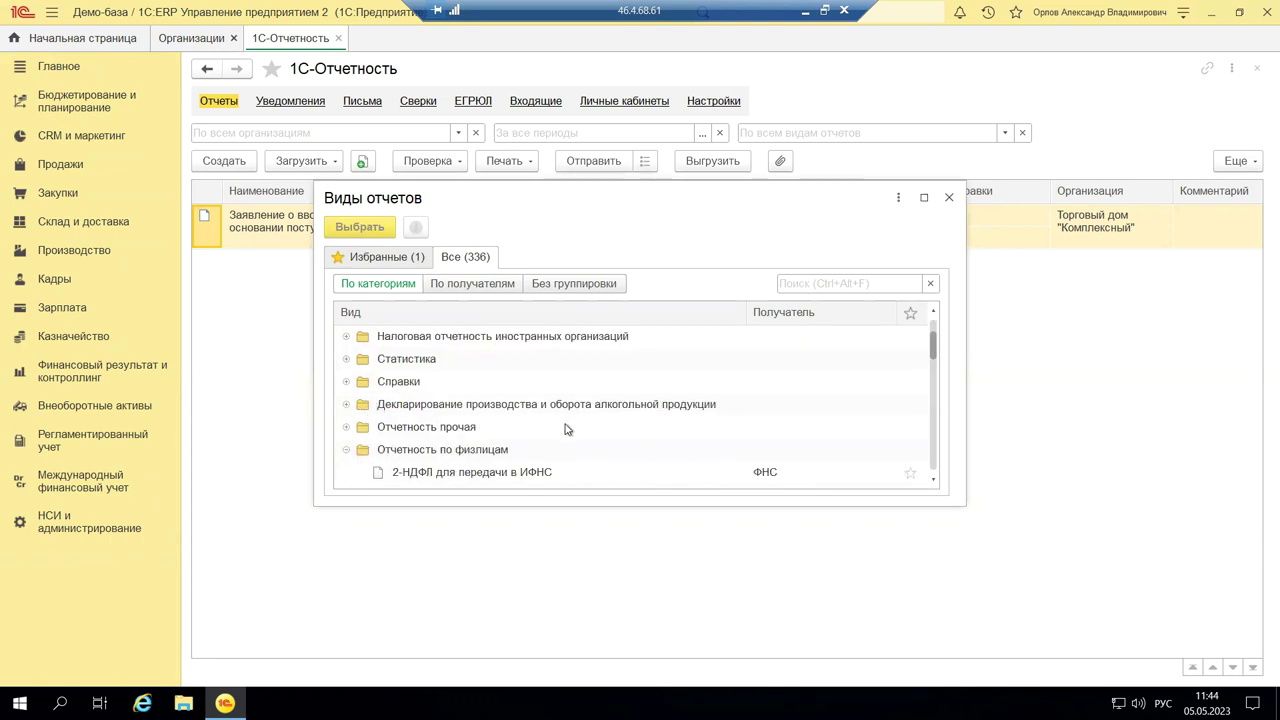
scroll(567, 429, "down", 3)
scroll(567, 429, "down", 5)
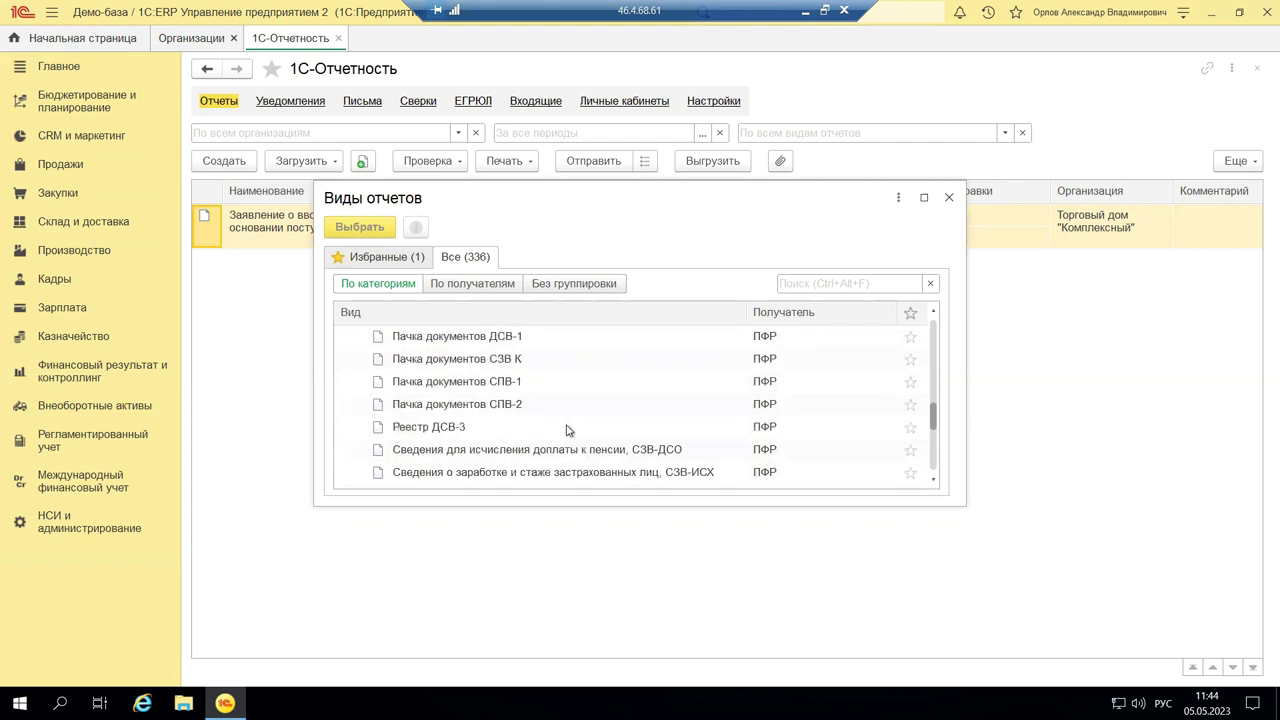
scroll(567, 430, "down", 2)
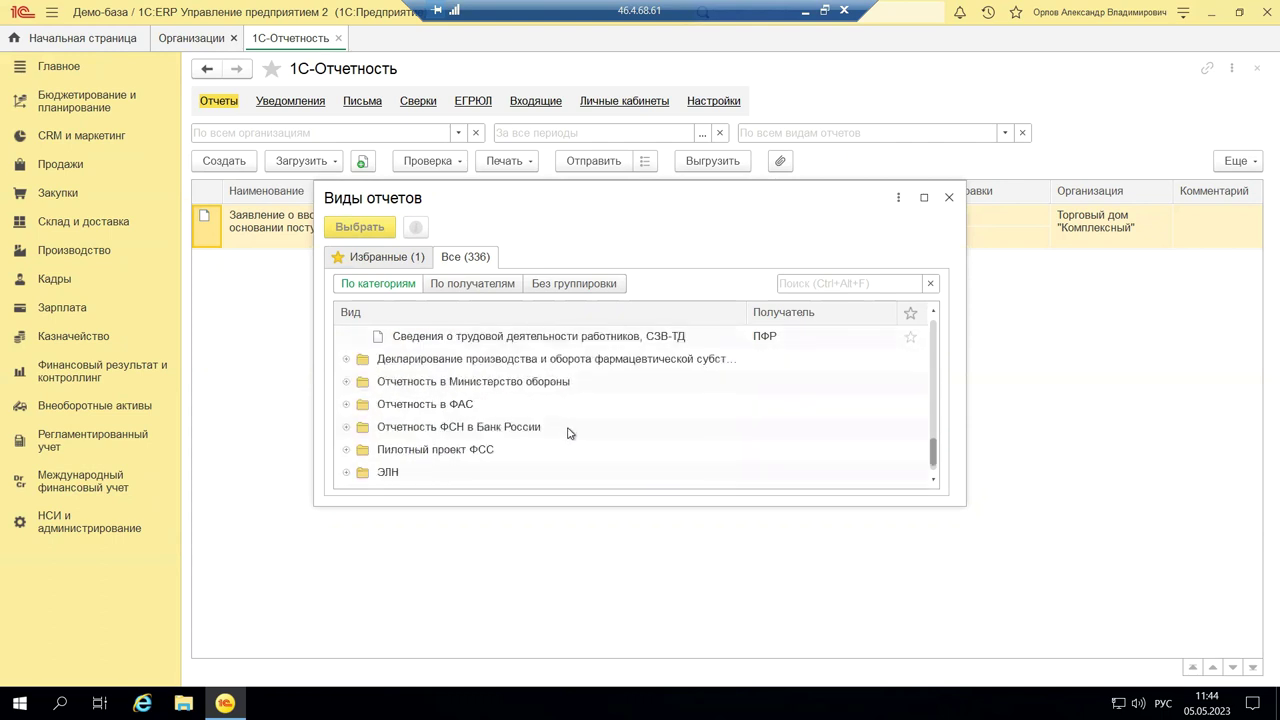
scroll(567, 432, "up", 3)
left_click(416, 406)
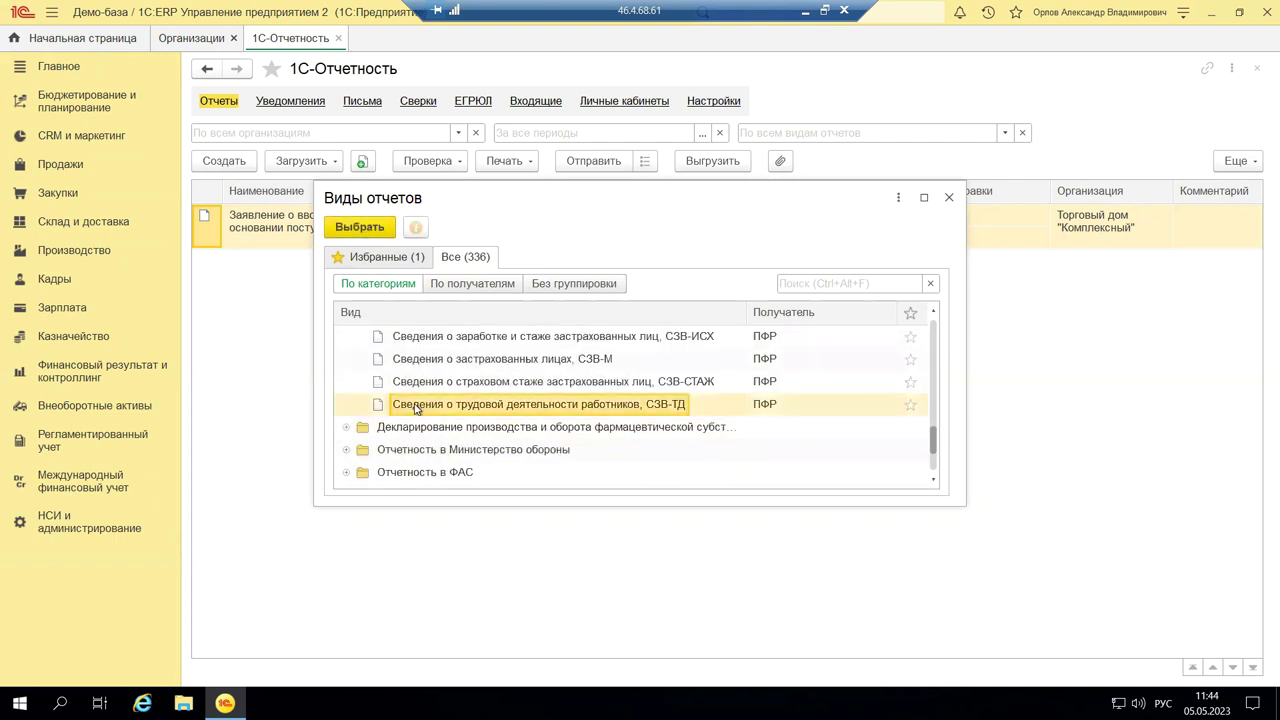
double_click(416, 406)
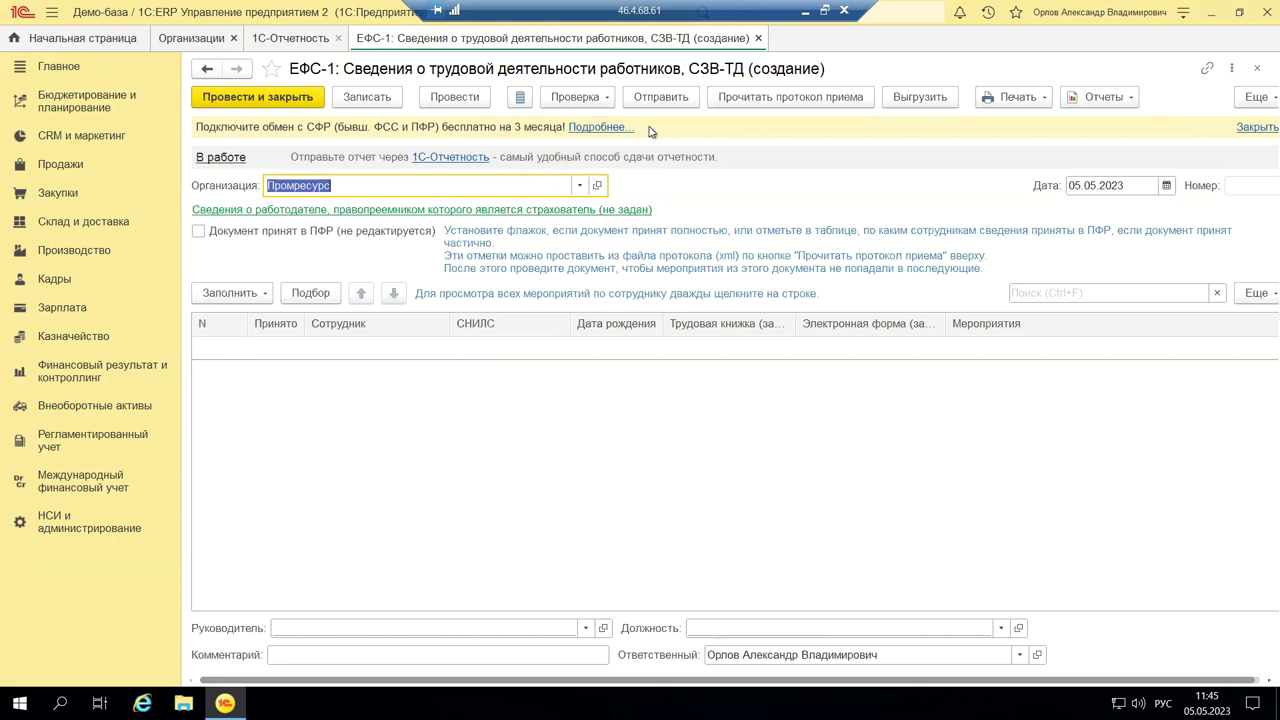
Step: Leave the remote session and switch to the PowerPoint presentation ФСБУ 27 2021 в 2023 году.pptx
left_click(806, 14)
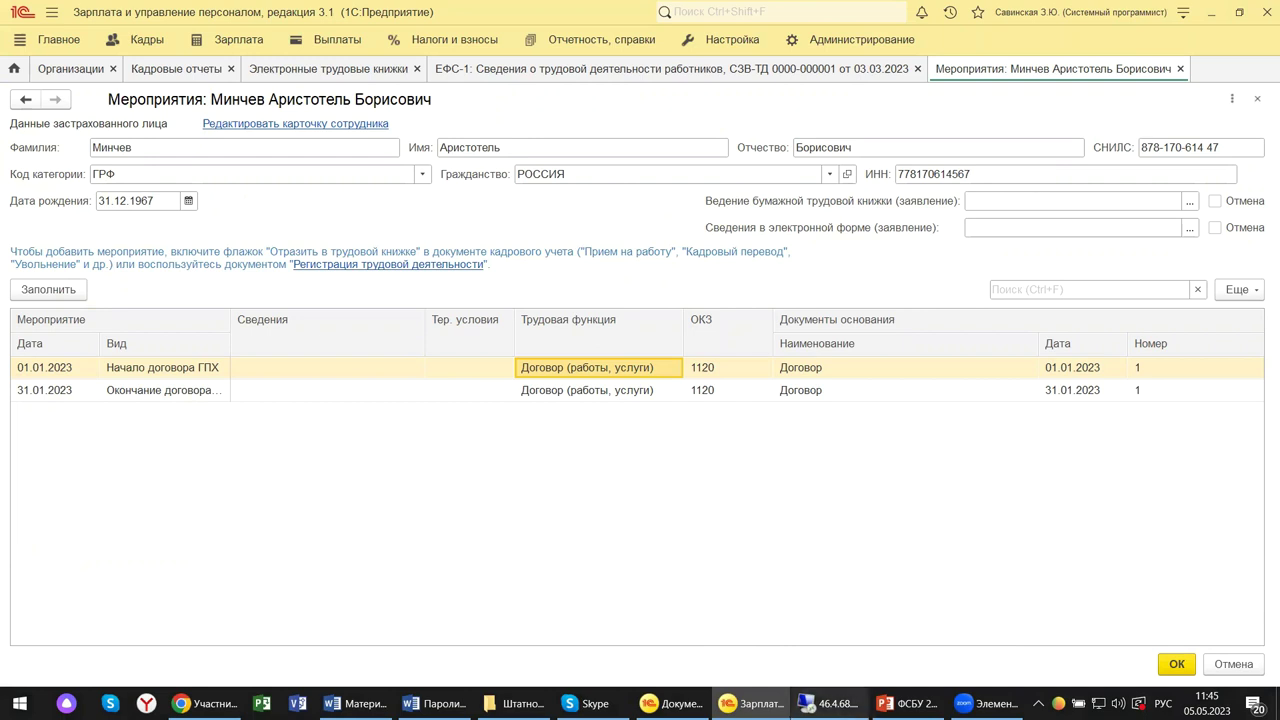
mouse_move(906, 703)
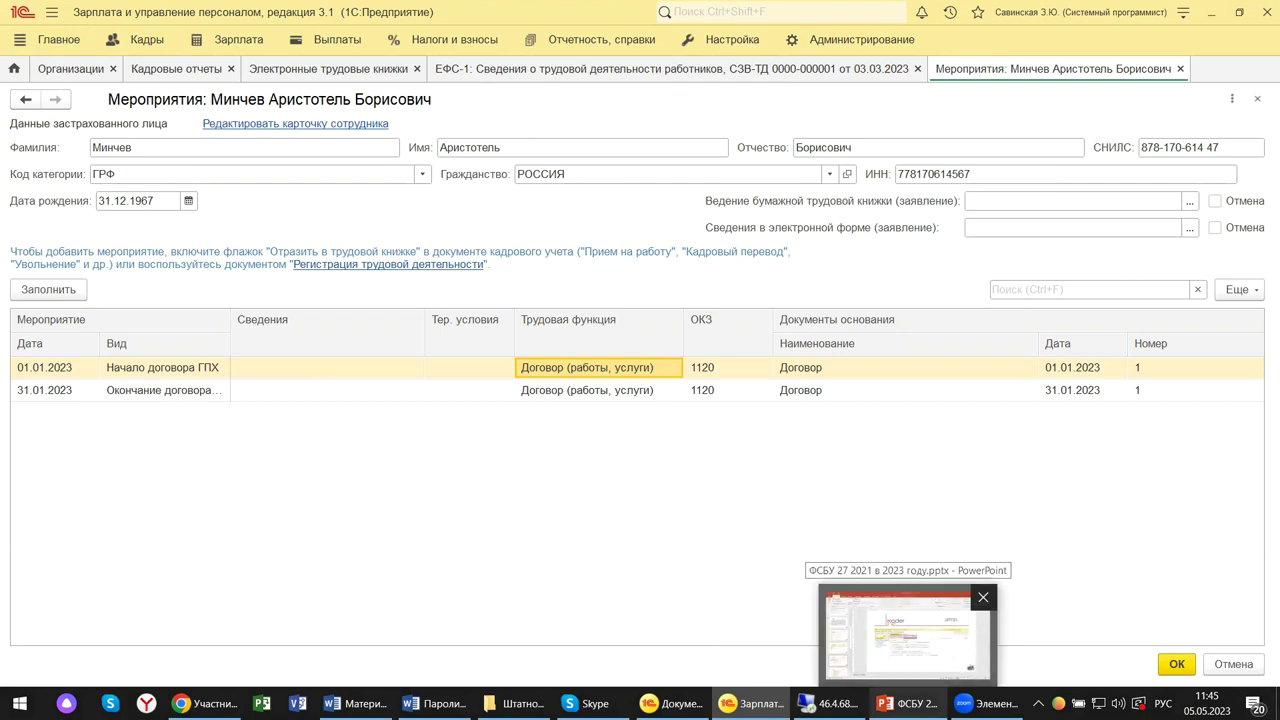
left_click(906, 703)
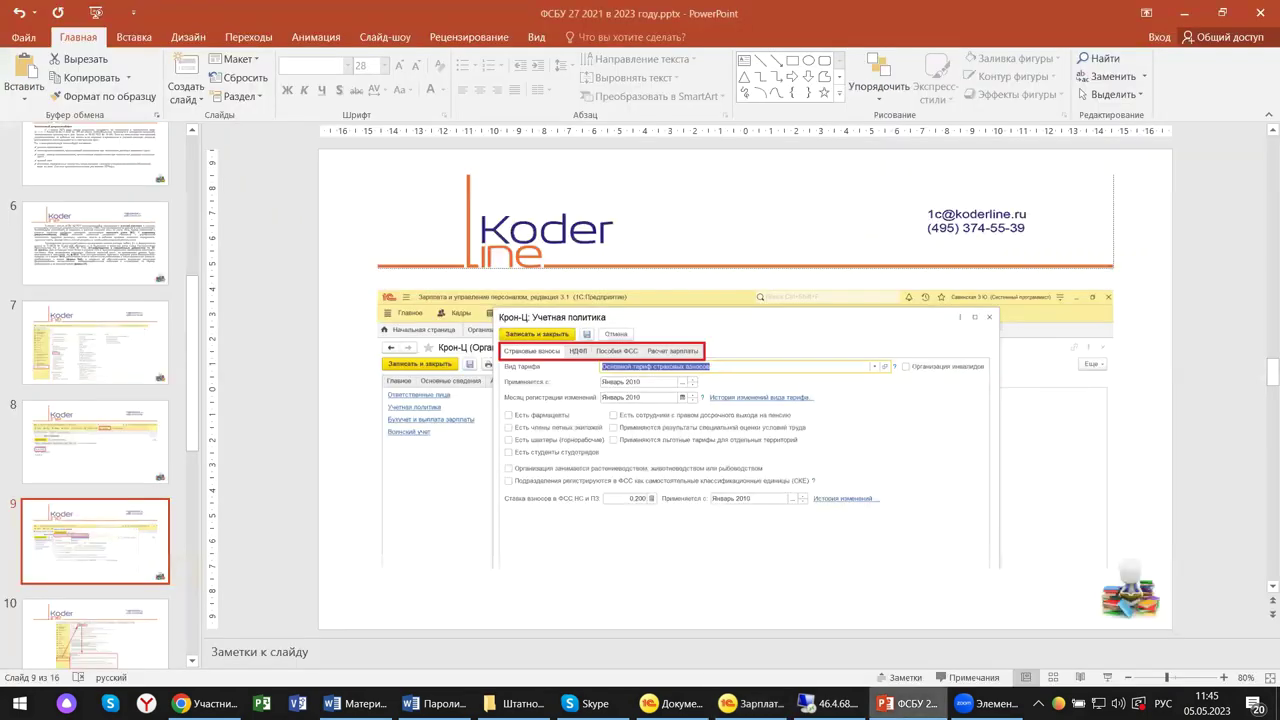
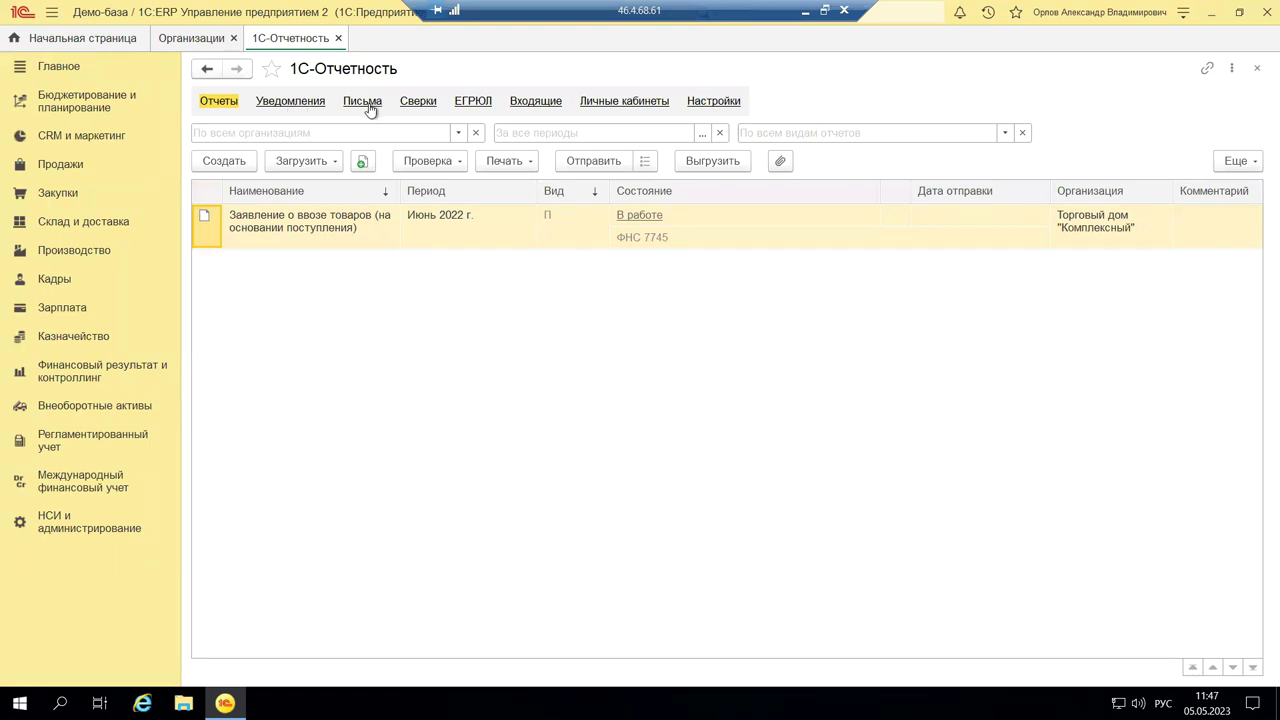
Step: Open ФНС: Личный кабинет налогоплательщика ЮЛ from Личные кабинеты, review the site's access requirements and return to 1С-Отчетность
left_click(617, 104)
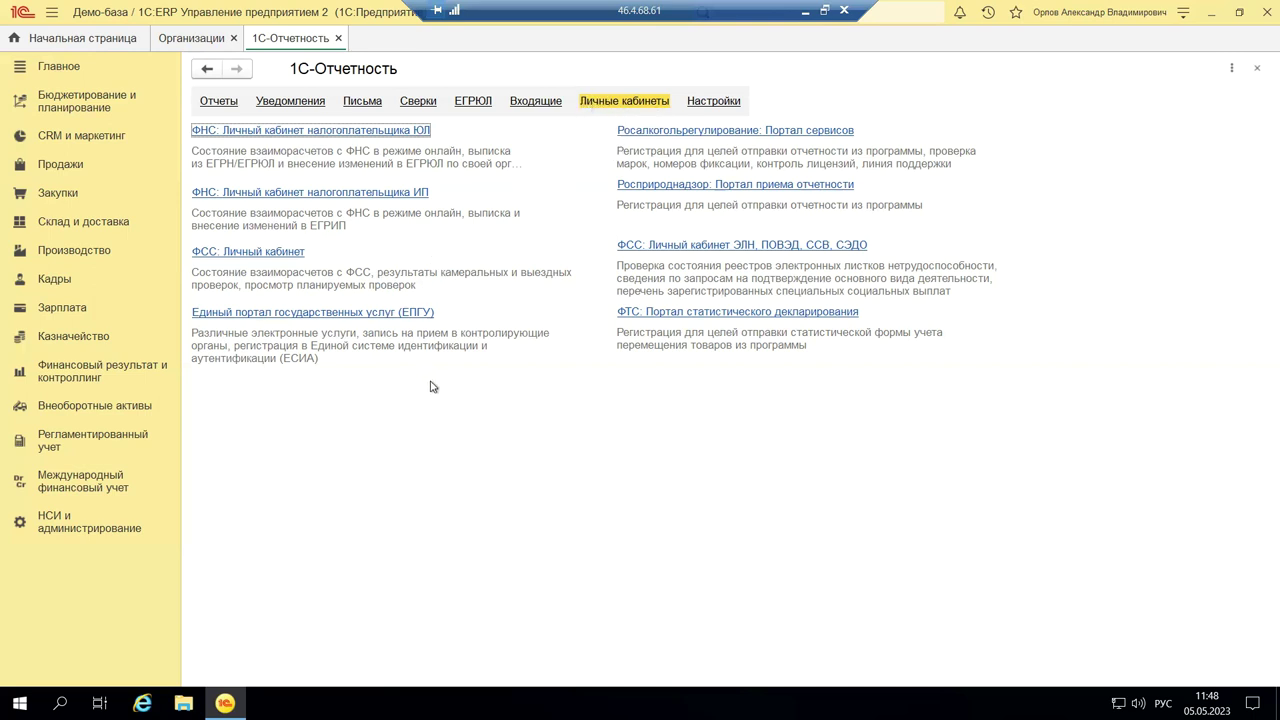
left_click(336, 131)
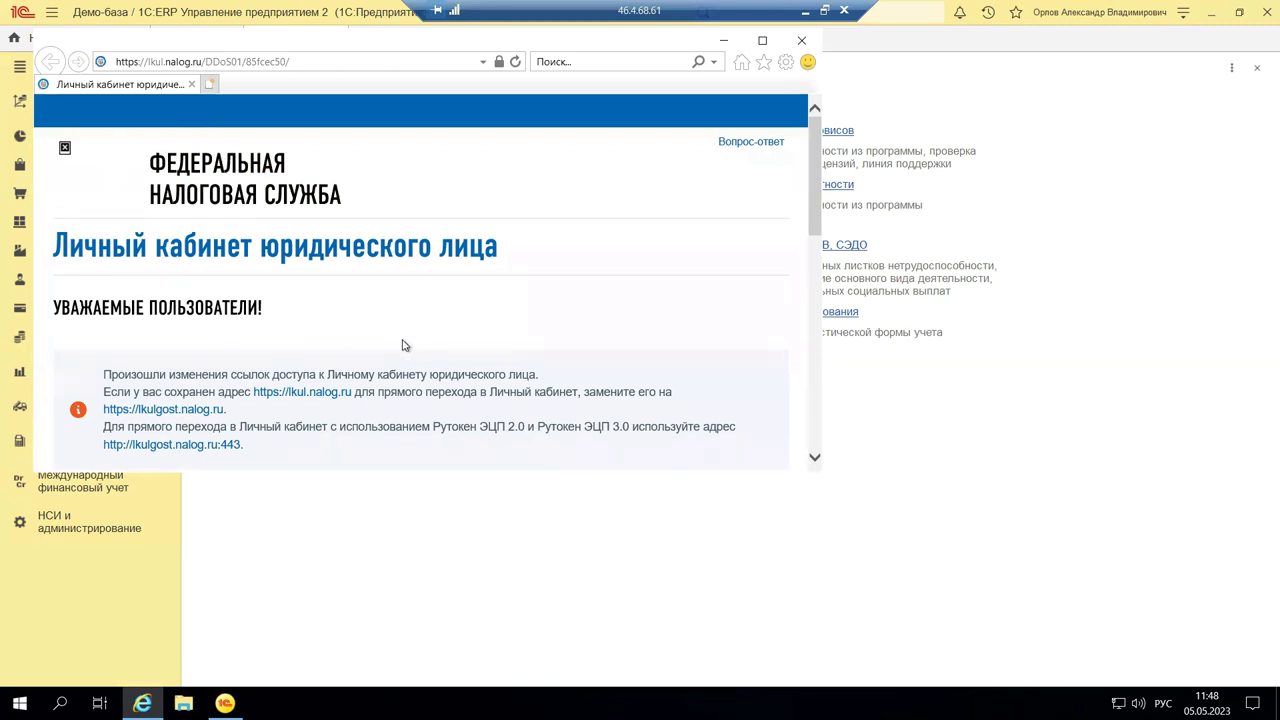
scroll(403, 345, "down", 3)
scroll(403, 345, "down", 2)
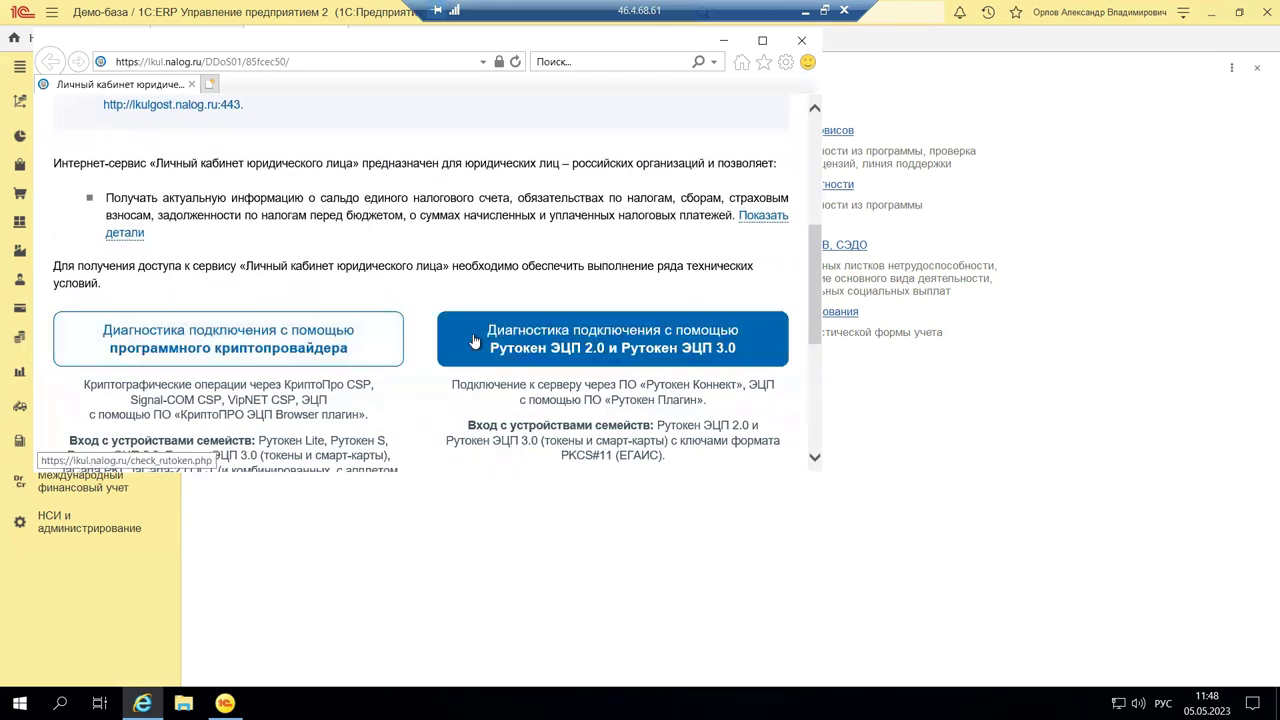
scroll(408, 388, "down", 3)
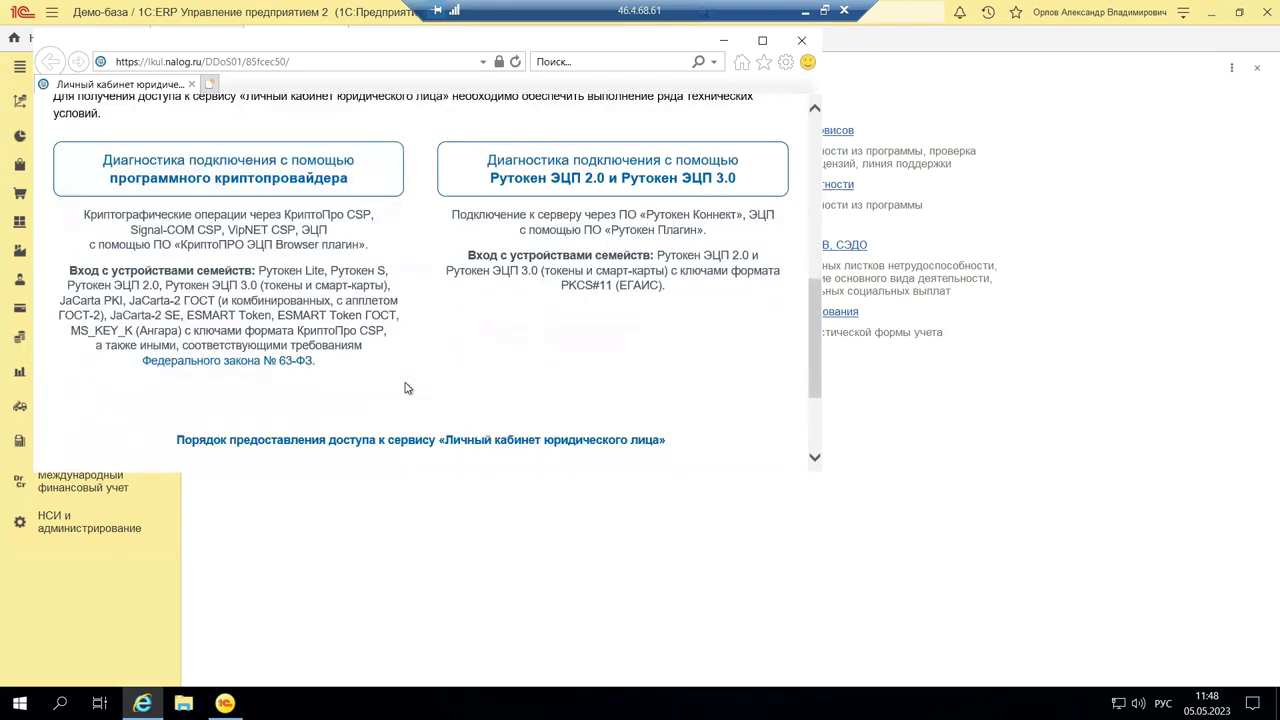
scroll(408, 388, "up", 2)
left_click(906, 433)
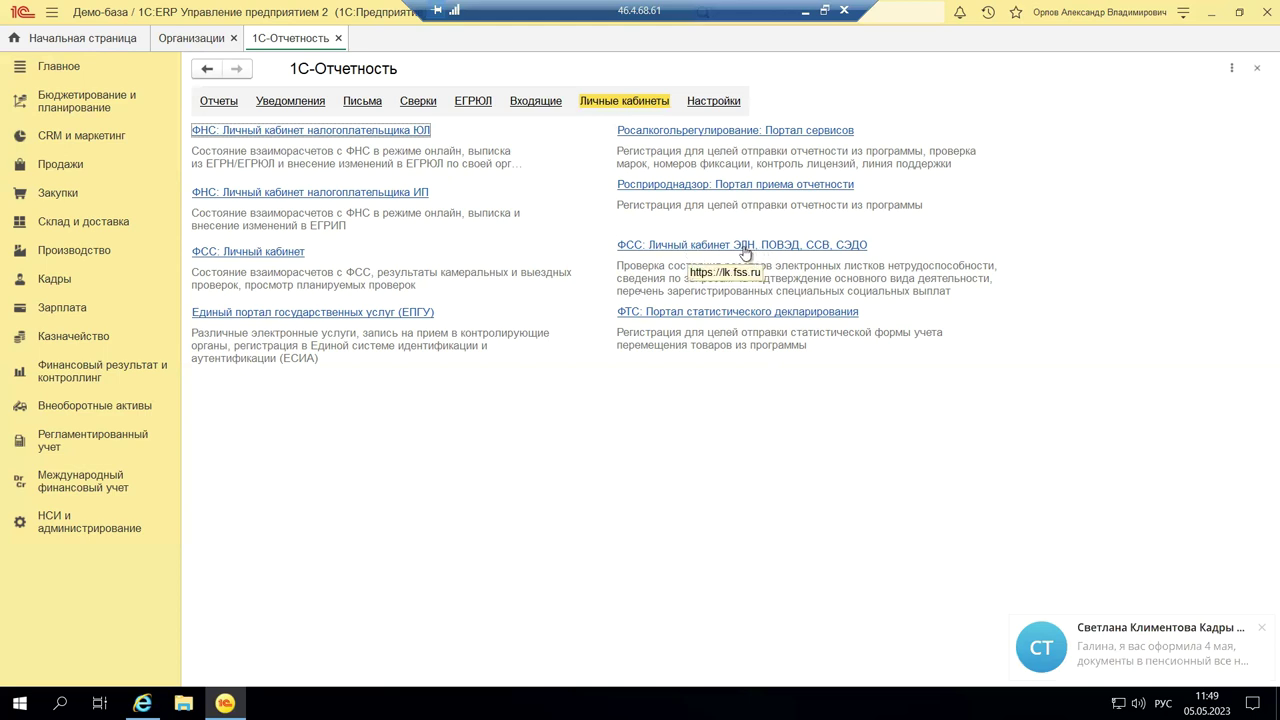
Step: Dismiss the message notification, open ФТС: Портал статистического декларирования and return to 1С-Отчетность
left_click(1264, 630)
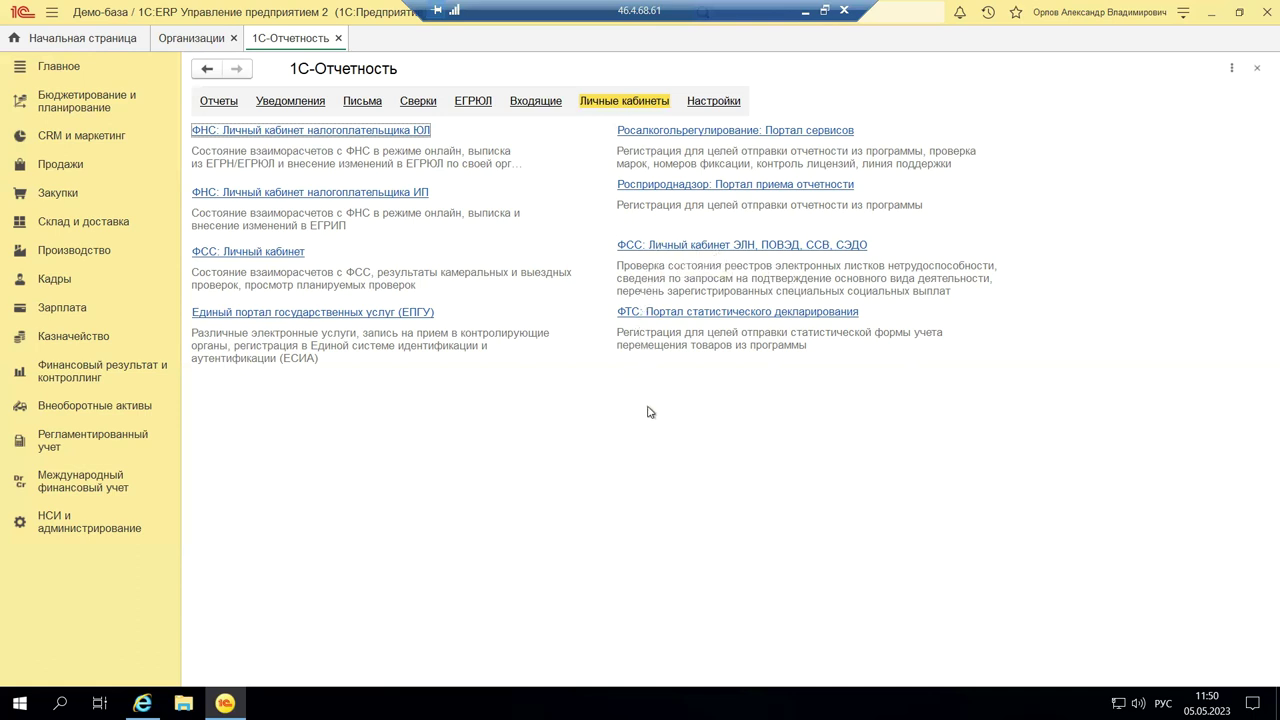
left_click(706, 312)
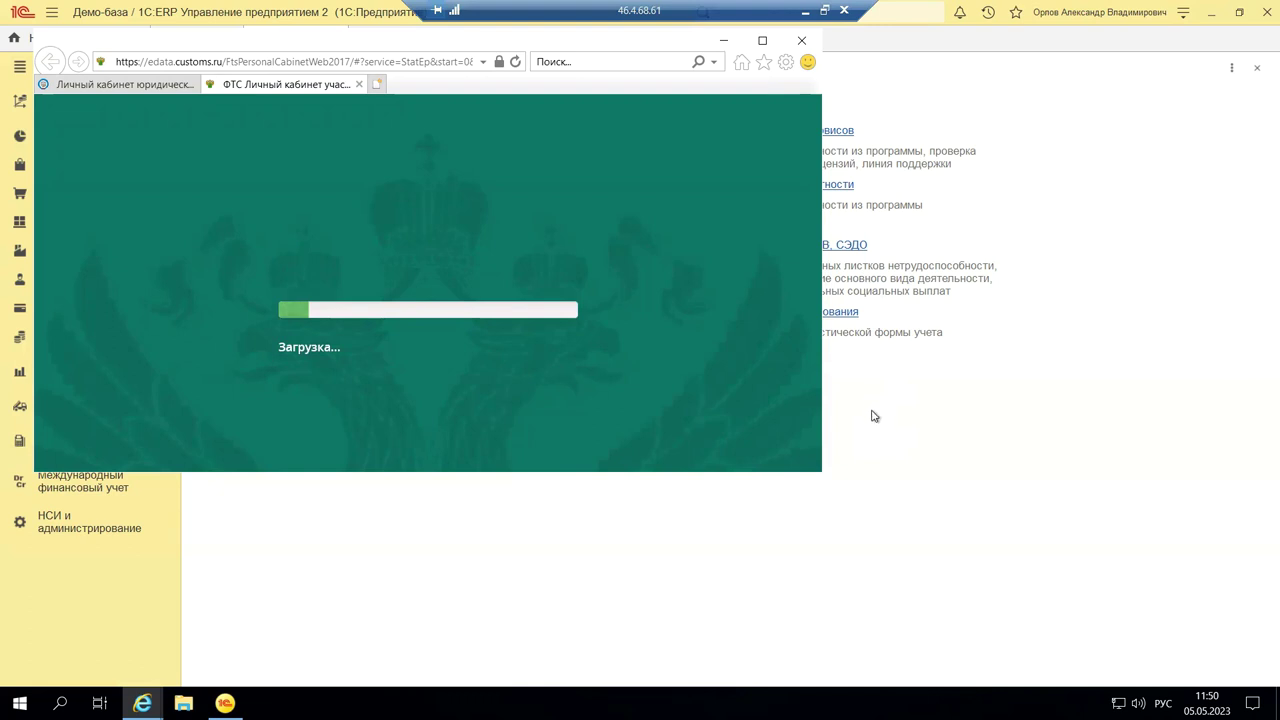
left_click(929, 371)
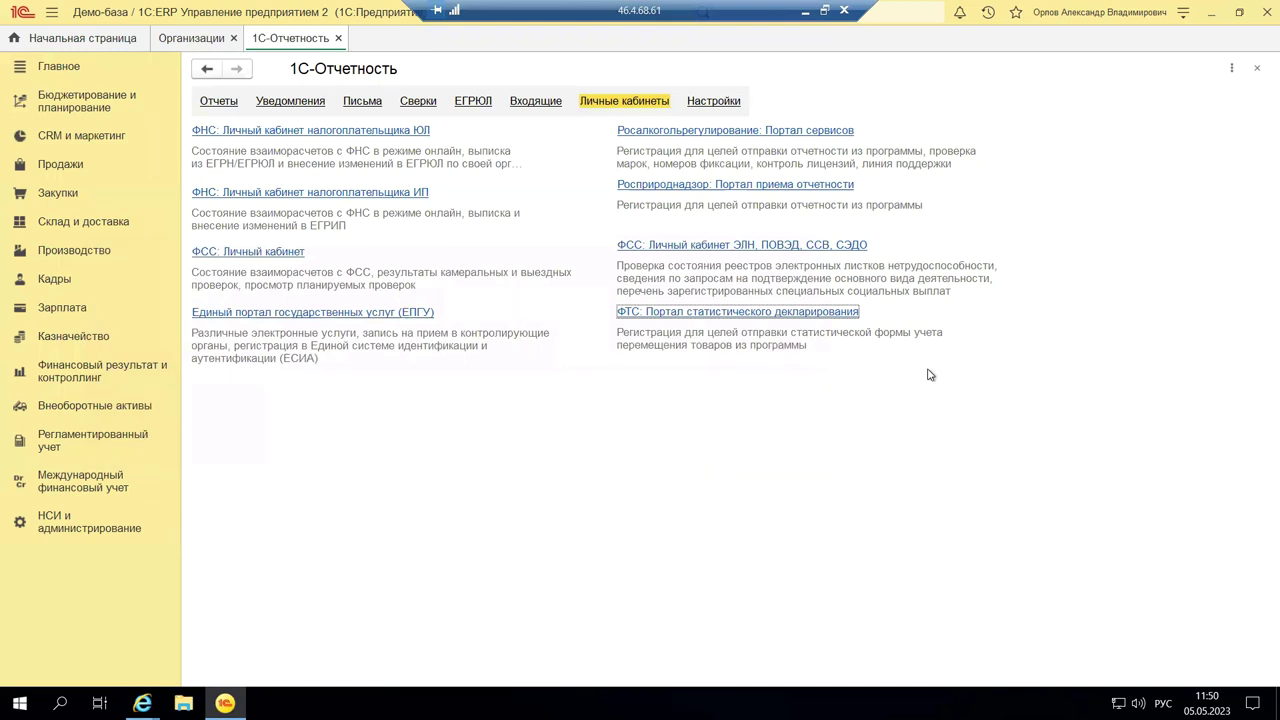
Step: Return to the Отчеты list in 1С-Отчетность and switch from the remote session to the PowerPoint presentation
left_click(218, 103)
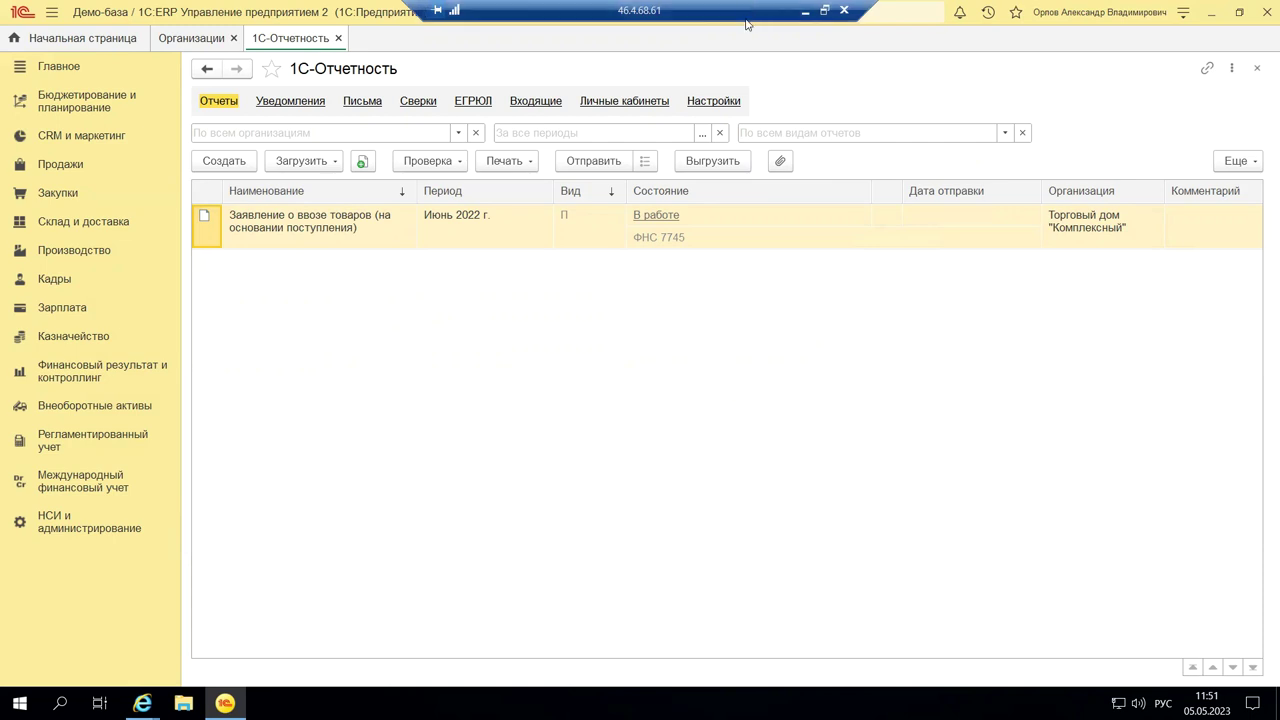
left_click(805, 12)
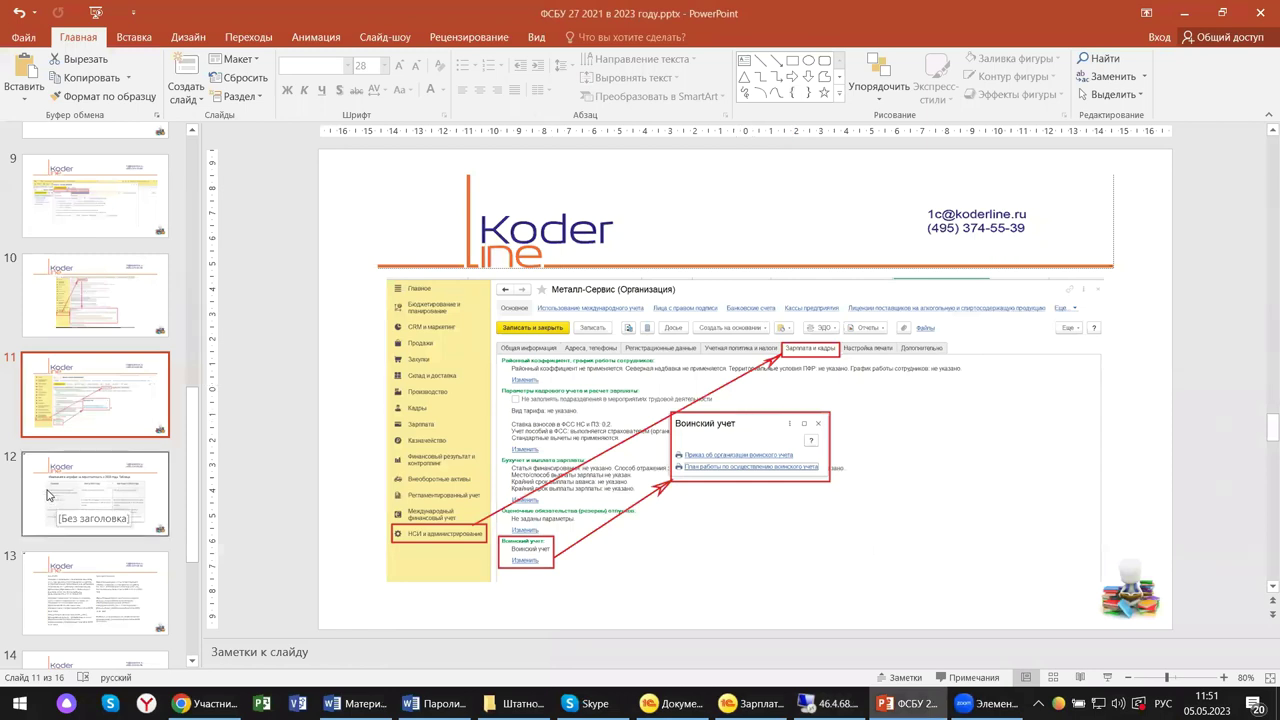